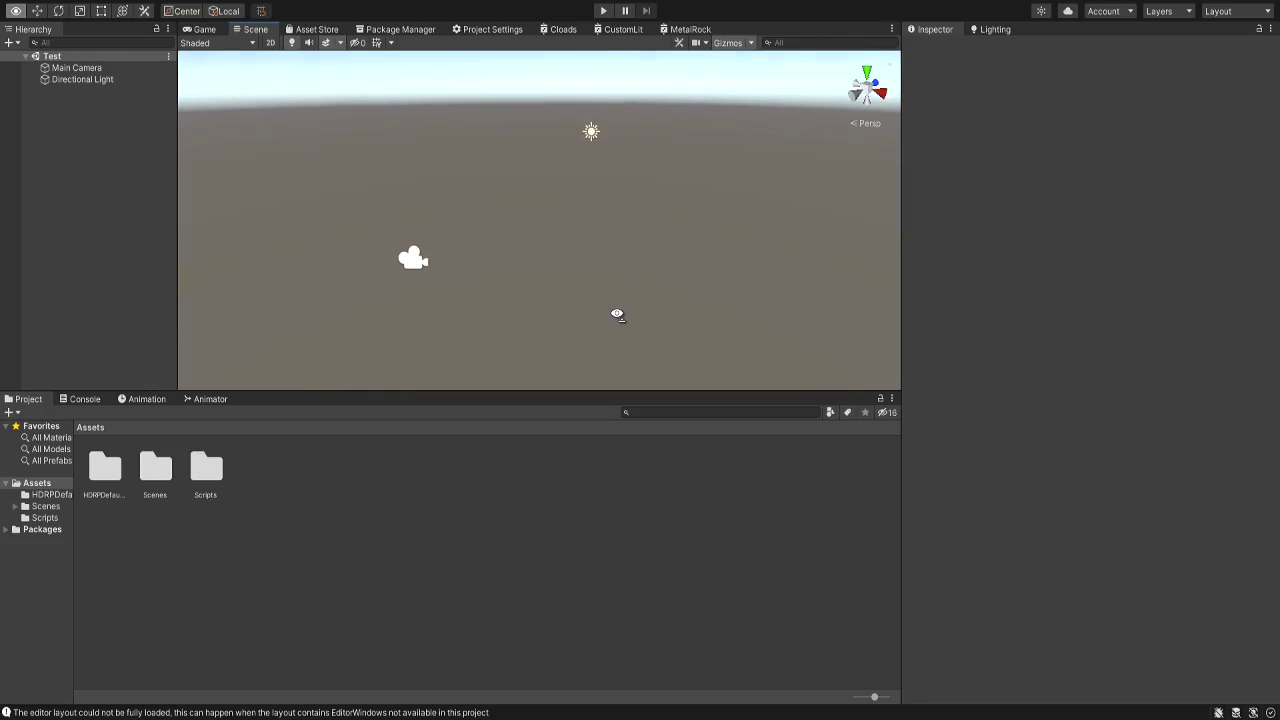
# Step: Add a new Terrain object to the Test scene
pyautogui.moveTo(617, 315); pyautogui.dragTo(540, 283, button='right')
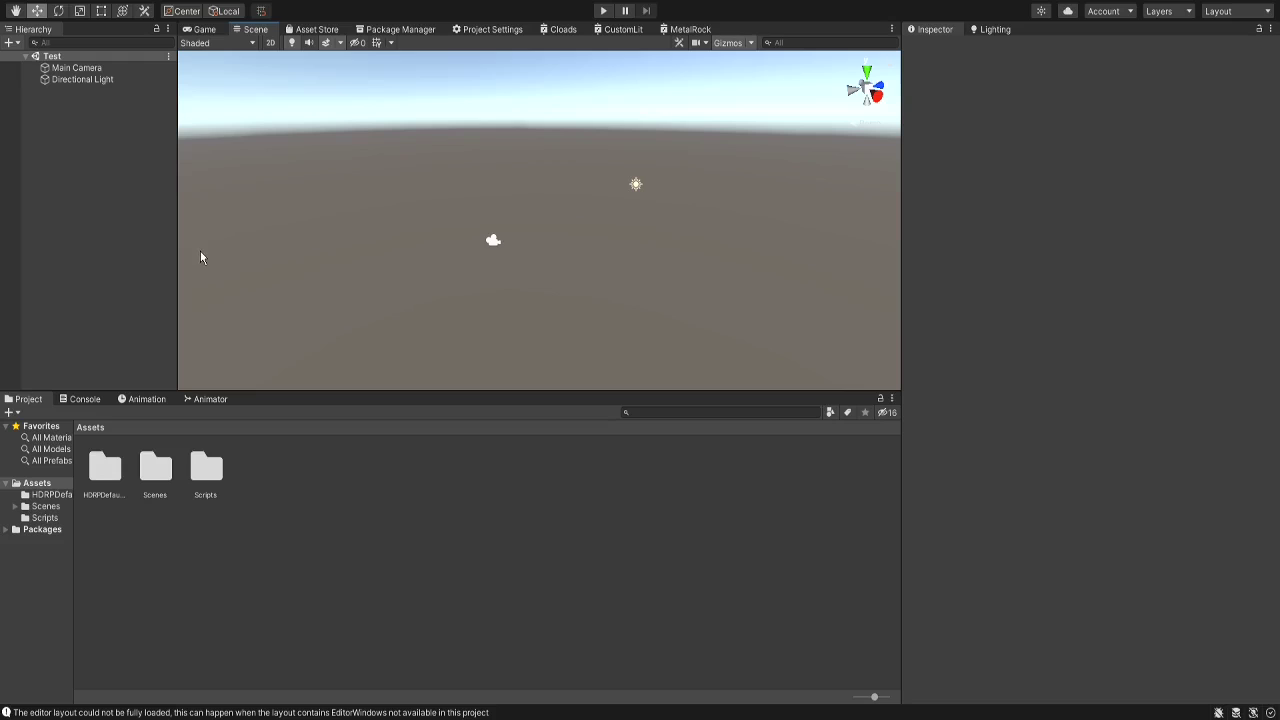
pyautogui.click(234, 227)
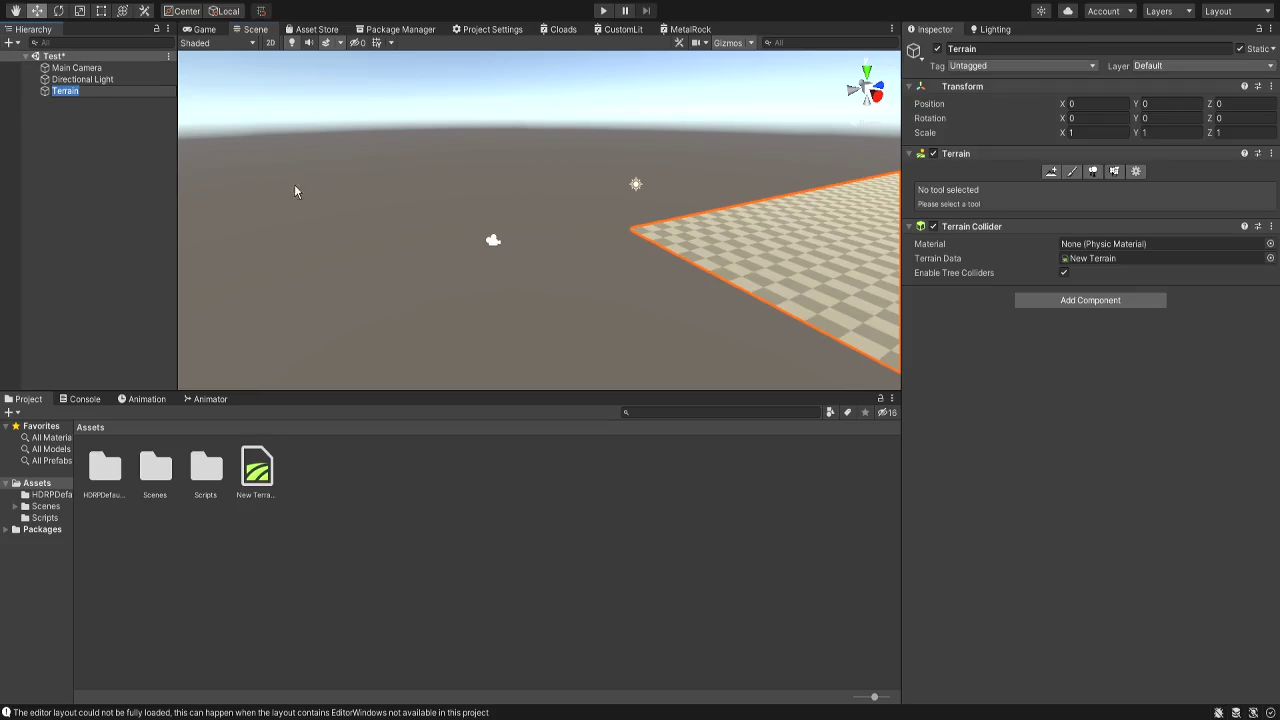
pyautogui.moveTo(295, 191); pyautogui.dragTo(540, 216, button='right')
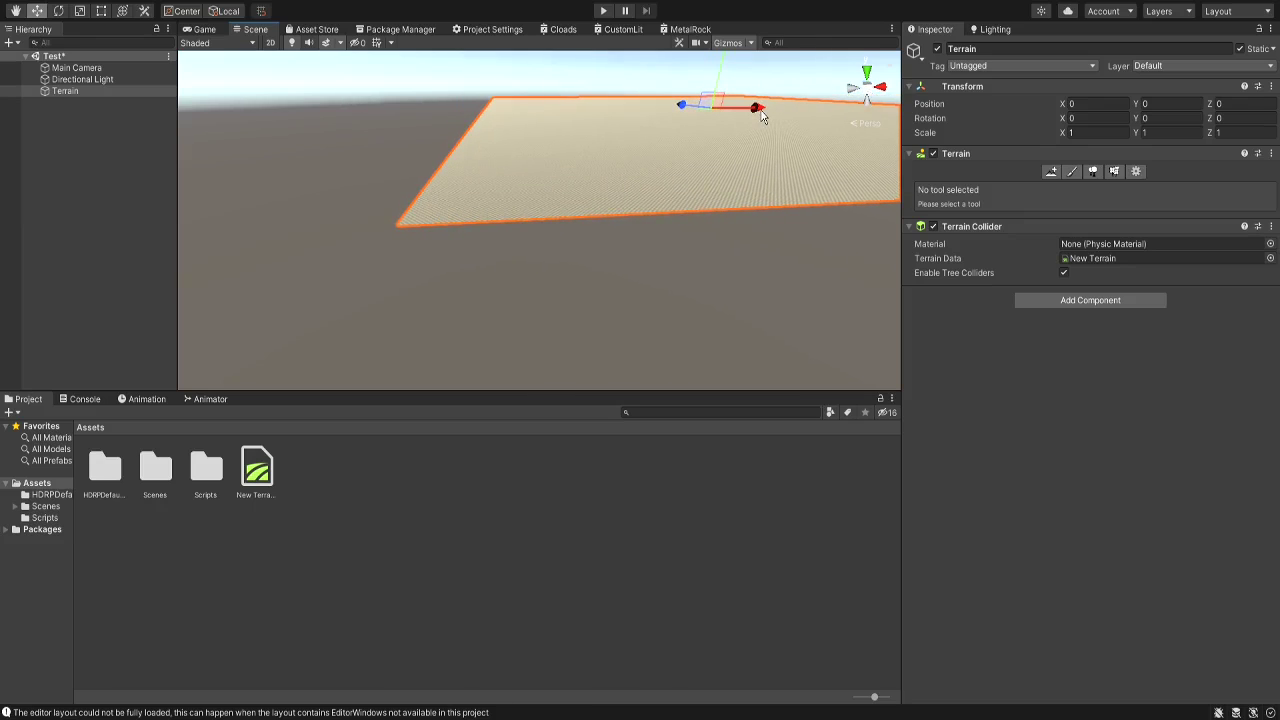
# Step: Move the terrain along its X and Z axes to about X -564 and Z -346.7
pyautogui.moveTo(758, 118); pyautogui.dragTo(530, 120)
pyautogui.moveTo(606, 143); pyautogui.dragTo(369, 147, button='right')
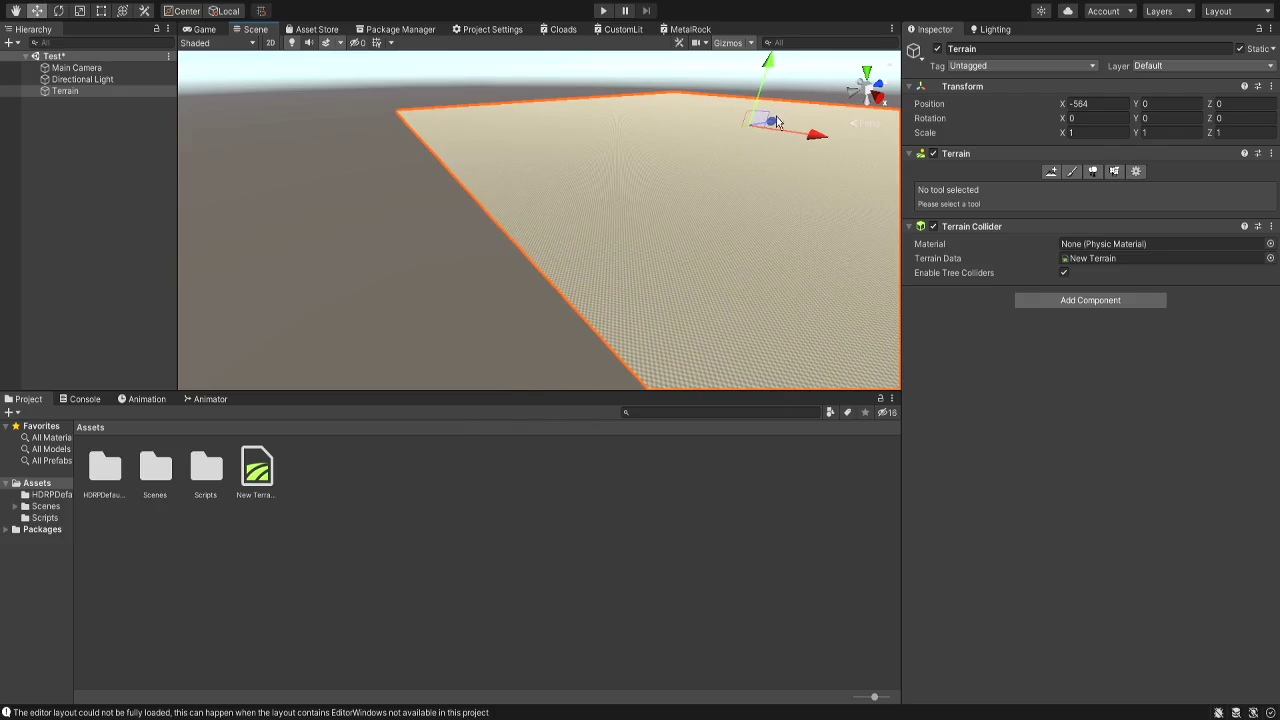
pyautogui.moveTo(810, 132); pyautogui.dragTo(654, 168)
pyautogui.moveTo(654, 168); pyautogui.dragTo(787, 128, button='right')
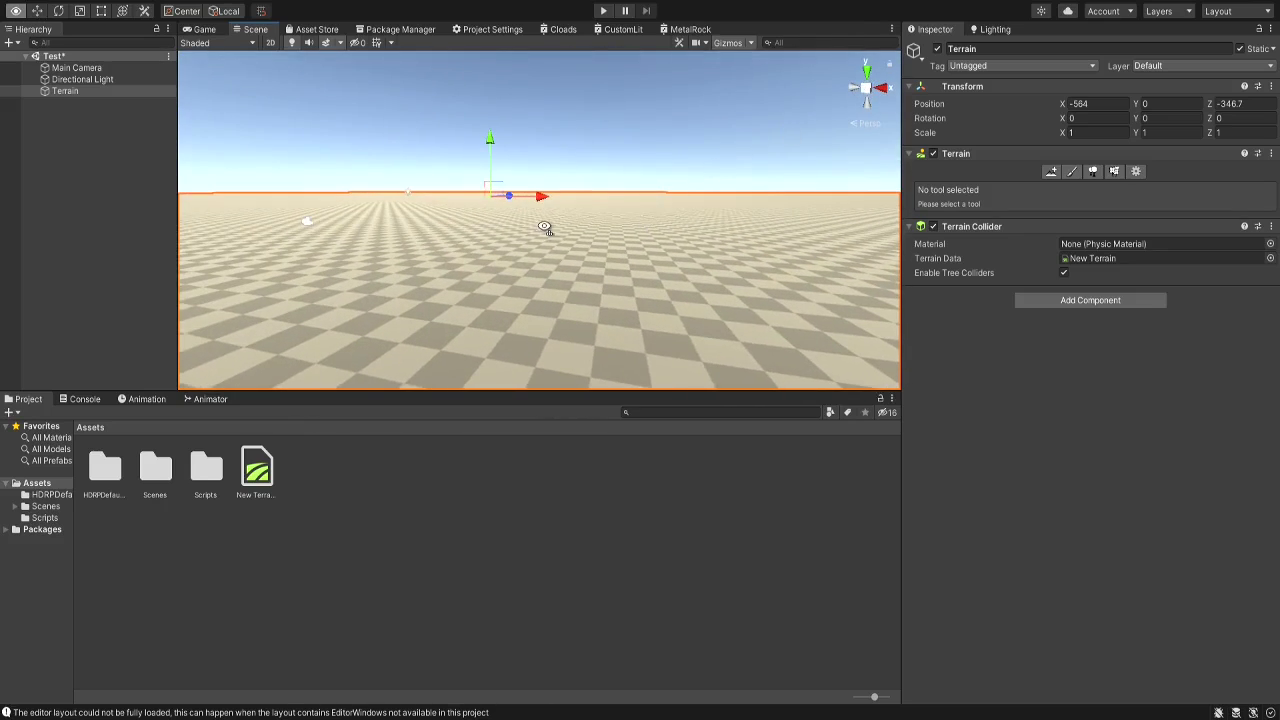
# Step: Try to create two neighbor terrains adjoining the existing terrain, and undo them
pyautogui.moveTo(544, 227)
pyautogui.mouseDown(button='right')
pyautogui.moveTo(580, 286)
pyautogui.moveTo(580, 320)
pyautogui.moveTo(603, 331)
pyautogui.moveTo(449, 277)
pyautogui.moveTo(729, 189)
pyautogui.moveTo(580, 337)
pyautogui.moveTo(607, 170)
pyautogui.moveTo(601, 200)
pyautogui.moveTo(629, 214)
pyautogui.moveTo(592, 268)
pyautogui.moveTo(651, 166)
pyautogui.moveTo(754, 220)
pyautogui.moveTo(723, 289)
pyautogui.moveTo(867, 241)
pyautogui.moveTo(563, 209)
pyautogui.moveTo(473, 134)
pyautogui.mouseUp(button='right')
pyautogui.click(1052, 177)
pyautogui.click(474, 136)
pyautogui.moveTo(654, 253); pyautogui.dragTo(493, 194, button='right')
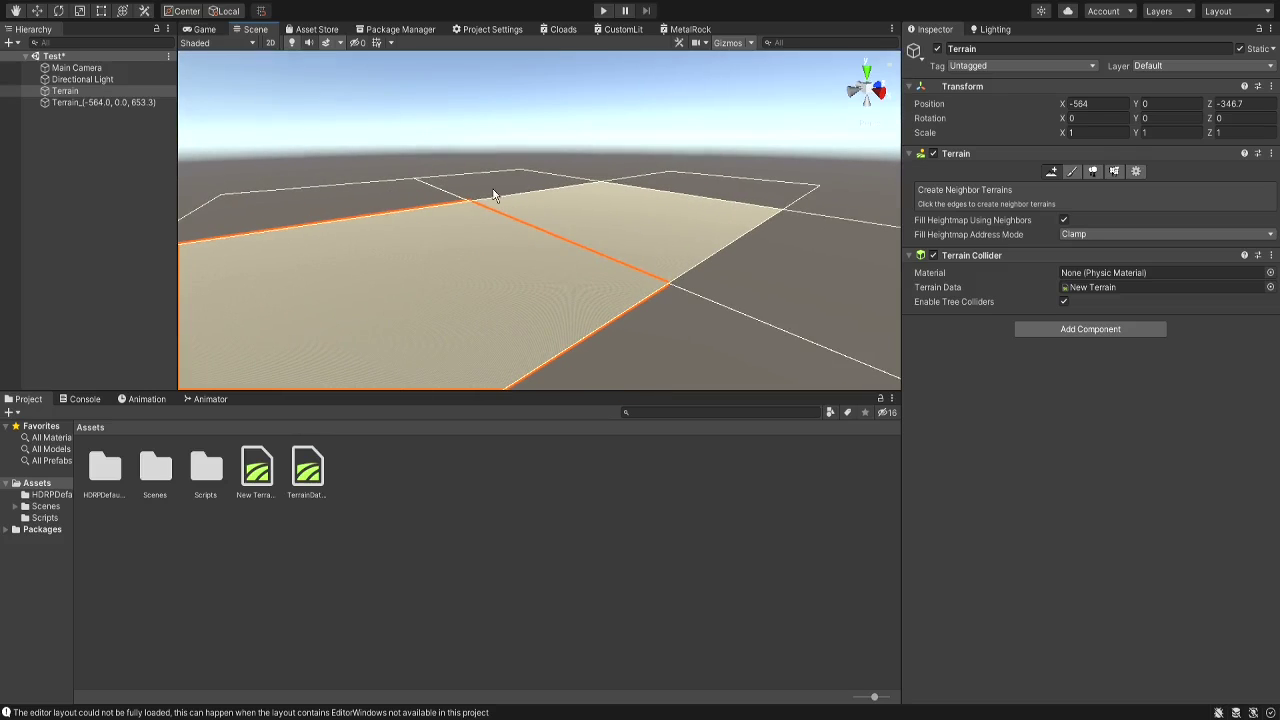
pyautogui.click(739, 175)
pyautogui.moveTo(561, 265); pyautogui.dragTo(338, 310, button='right')
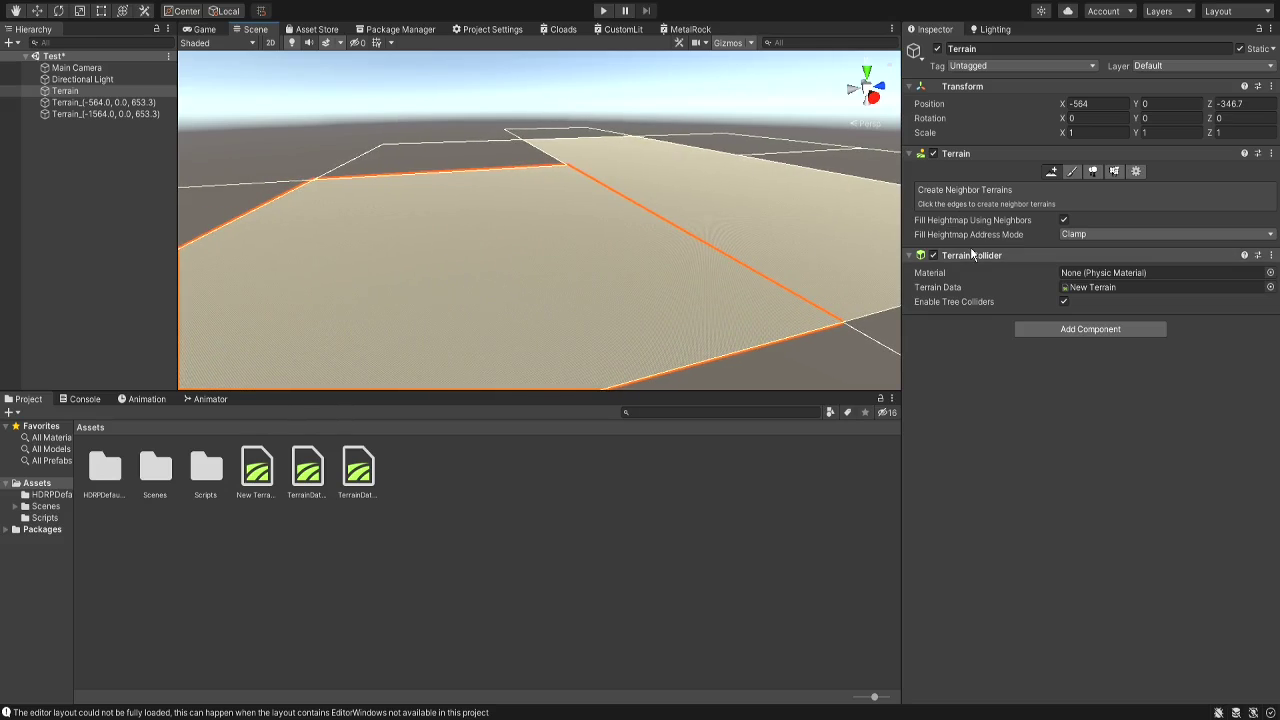
pyautogui.moveTo(589, 261); pyautogui.dragTo(612, 300, button='right')
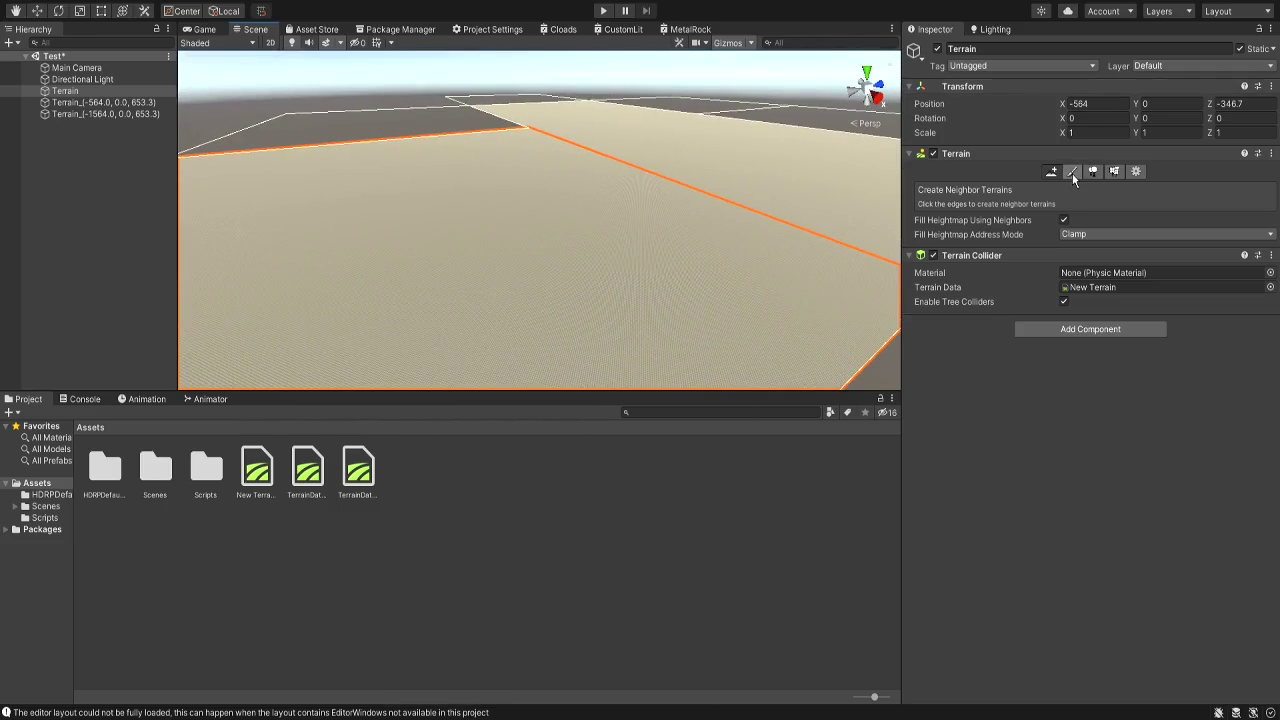
pyautogui.hotkey('ctrl', 'z')
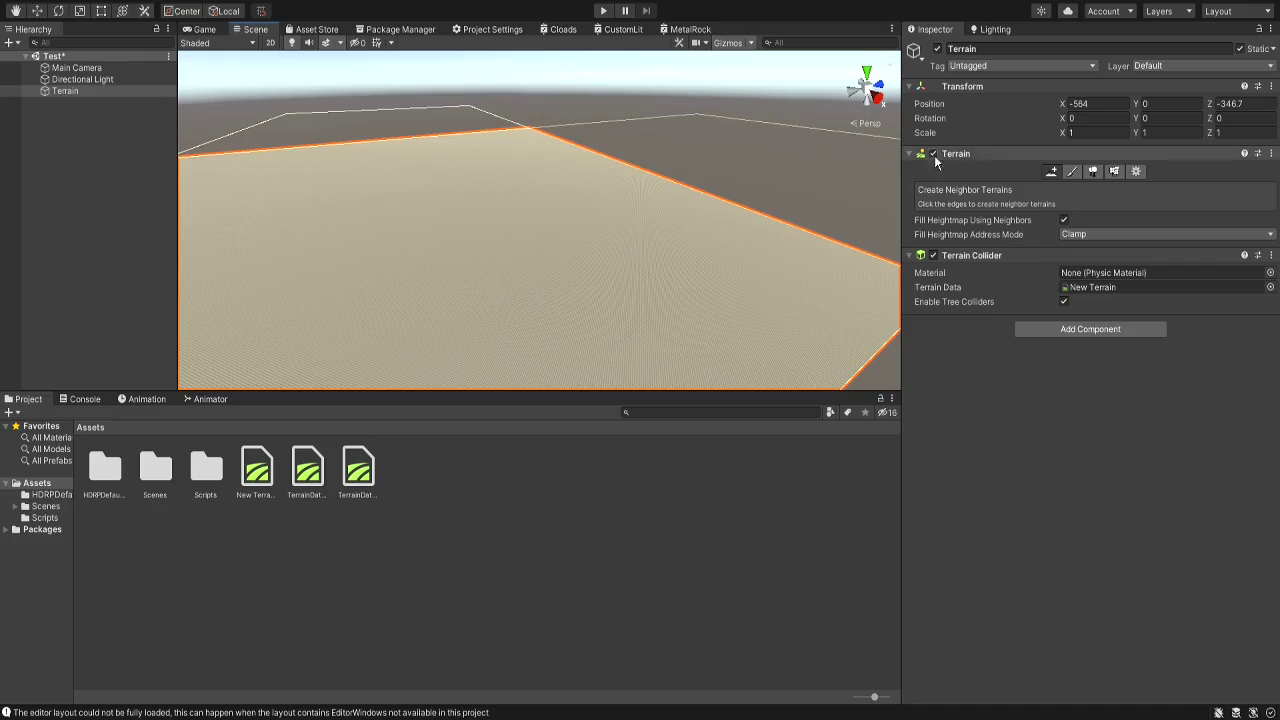
# Step: Raise two tall peaks and several smaller hills on the terrain with the soft round brush at size 126 and opacity 31.5
pyautogui.click(1072, 173)
pyautogui.moveTo(611, 194)
pyautogui.mouseDown(button='right')
pyautogui.moveTo(543, 234)
pyautogui.moveTo(618, 200)
pyautogui.mouseUp(button='right')
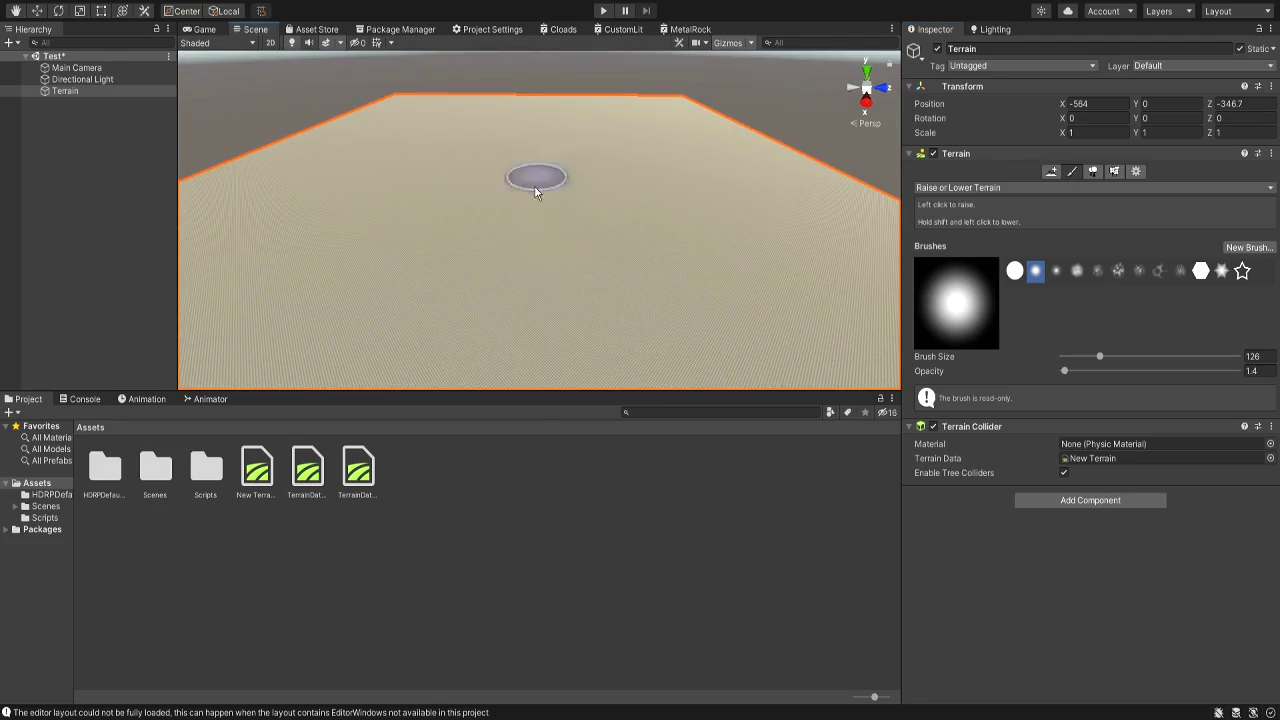
pyautogui.moveTo(1067, 371); pyautogui.dragTo(1117, 371)
pyautogui.moveTo(586, 200)
pyautogui.mouseDown()
pyautogui.moveTo(589, 237)
pyautogui.moveTo(522, 184)
pyautogui.mouseUp()
pyautogui.moveTo(522, 184)
pyautogui.mouseDown(button='right')
pyautogui.moveTo(486, 286)
pyautogui.moveTo(523, 306)
pyautogui.moveTo(604, 184)
pyautogui.moveTo(429, 214)
pyautogui.moveTo(486, 189)
pyautogui.moveTo(543, 207)
pyautogui.moveTo(551, 260)
pyautogui.mouseUp(button='right')
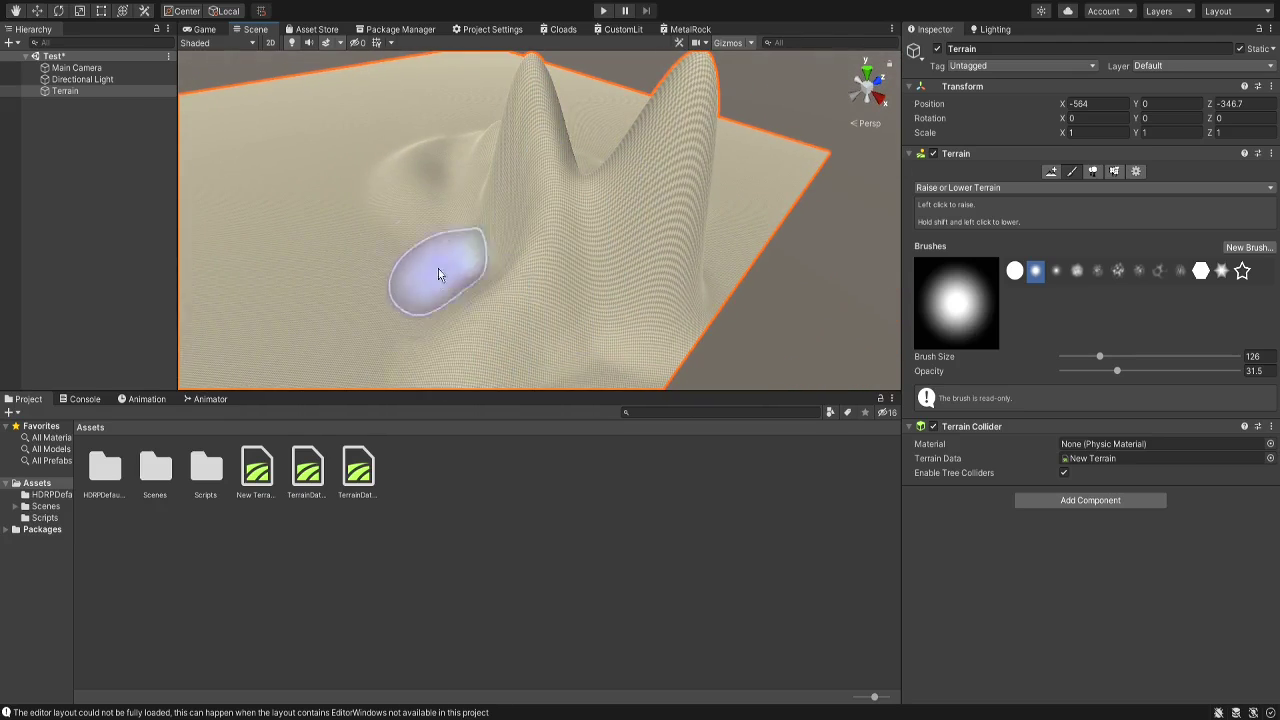
pyautogui.moveTo(443, 271); pyautogui.dragTo(440, 250)
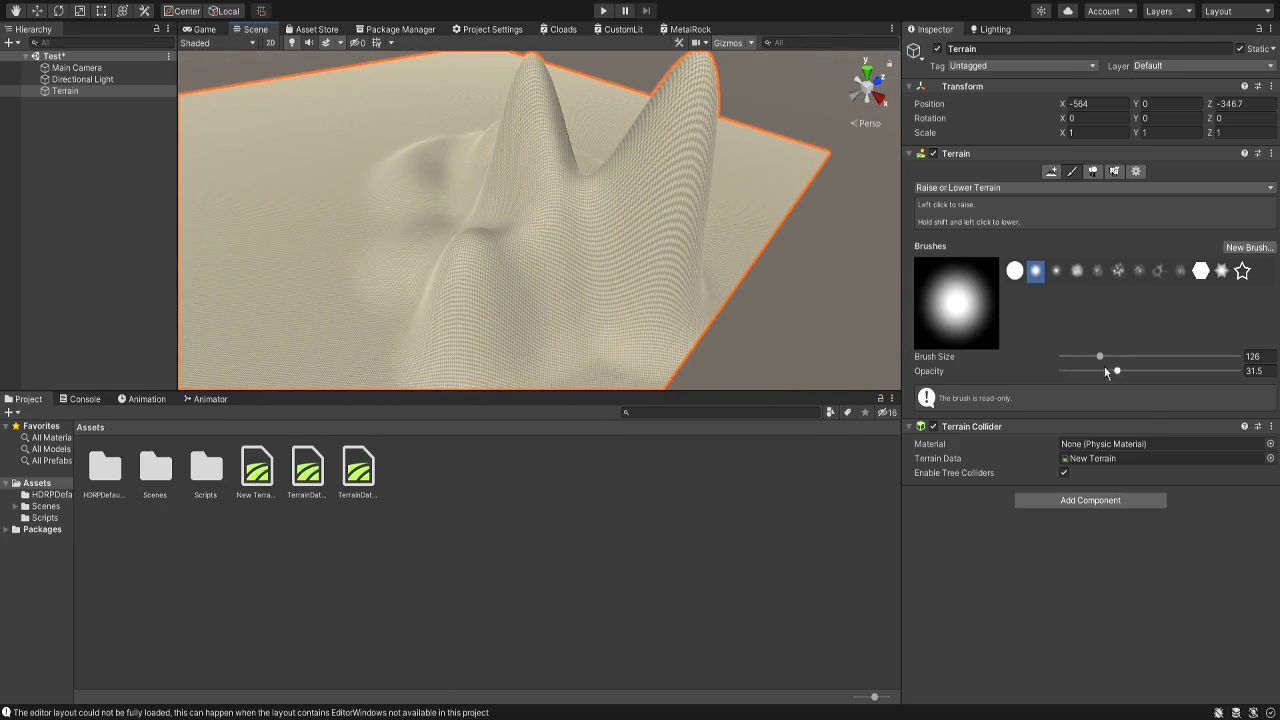
pyautogui.moveTo(343, 346)
pyautogui.mouseDown()
pyautogui.moveTo(334, 274)
pyautogui.moveTo(363, 246)
pyautogui.moveTo(402, 289)
pyautogui.mouseUp()
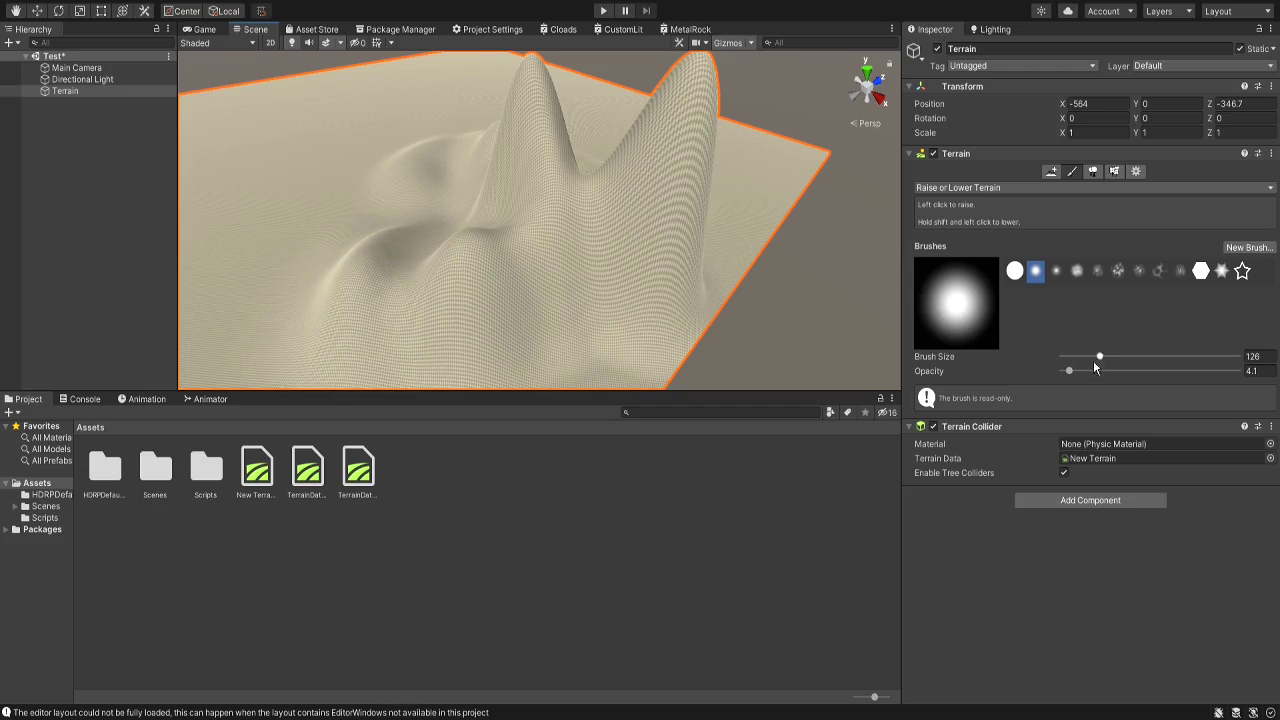
# Step: Raise fine spikes beside the hills at brush size 2 and opacity 100, and brush over them at size 131 and opacity 1.8
pyautogui.moveTo(343, 243); pyautogui.dragTo(437, 229)
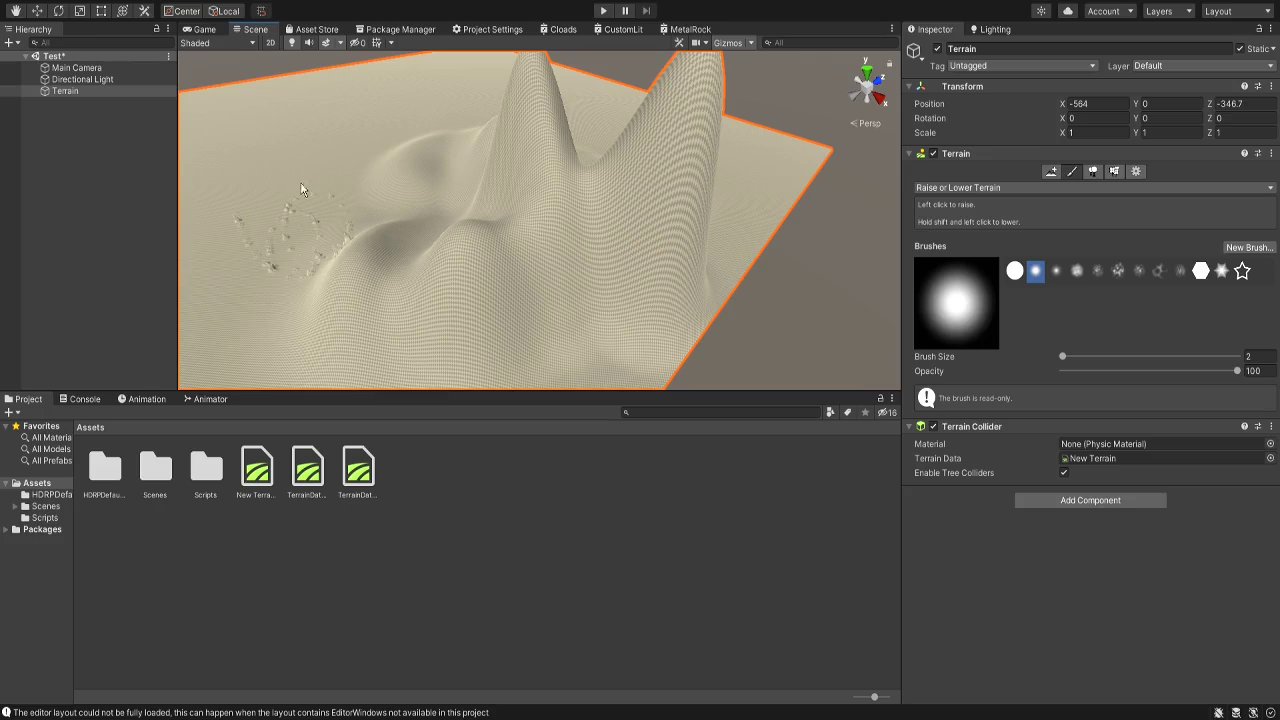
pyautogui.keyDown('alt'); pyautogui.moveTo(302, 220); pyautogui.dragTo(549, 309); pyautogui.keyUp('alt')
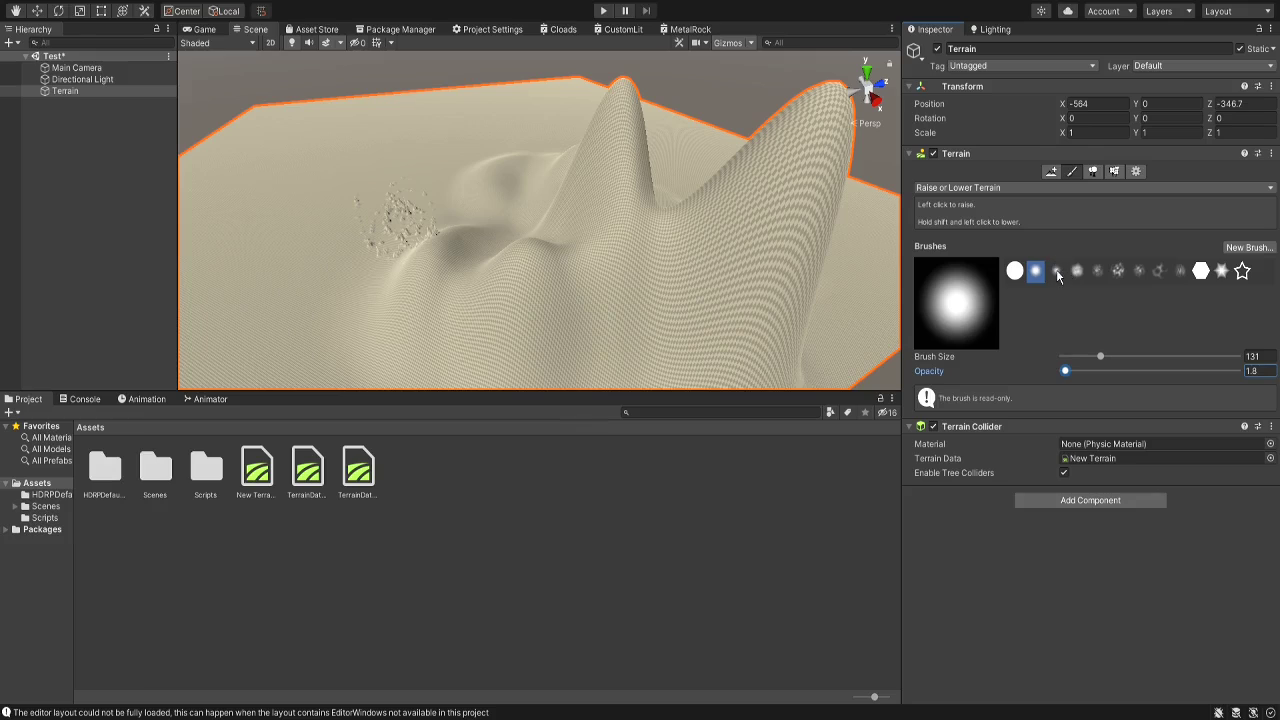
pyautogui.click(1057, 272)
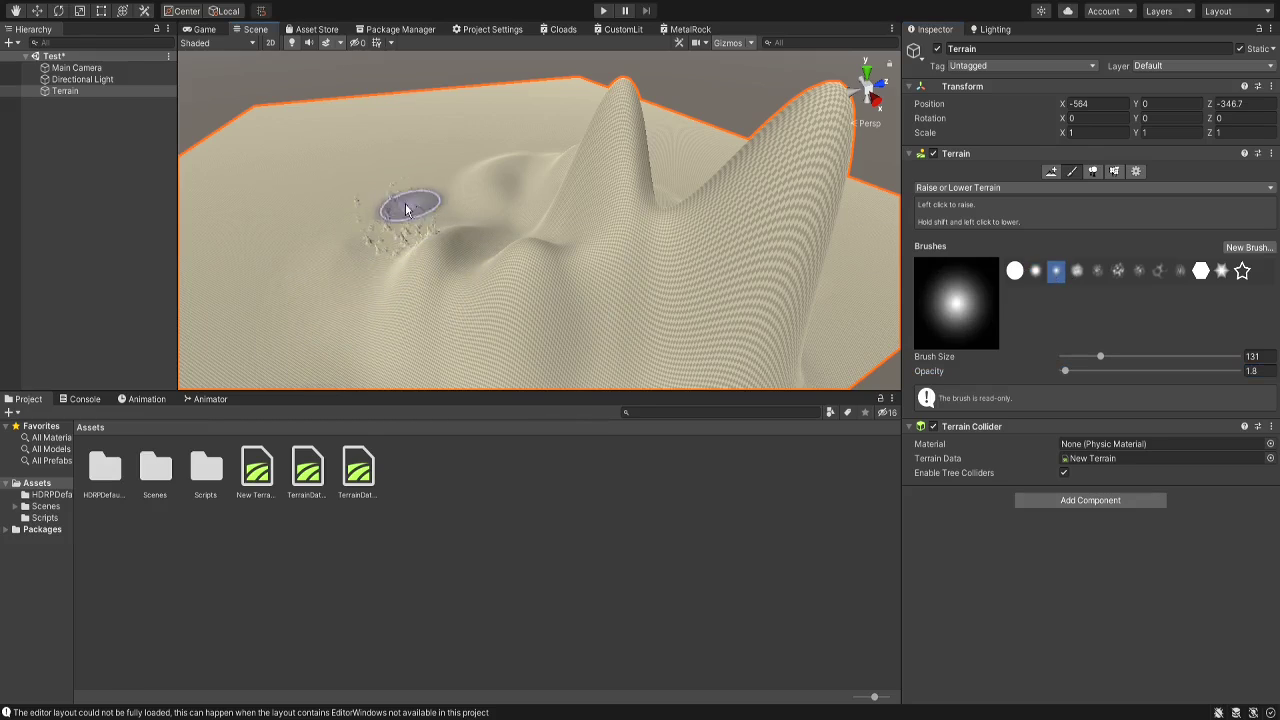
pyautogui.moveTo(405, 208)
pyautogui.mouseDown()
pyautogui.moveTo(414, 214)
pyautogui.moveTo(371, 229)
pyautogui.mouseUp()
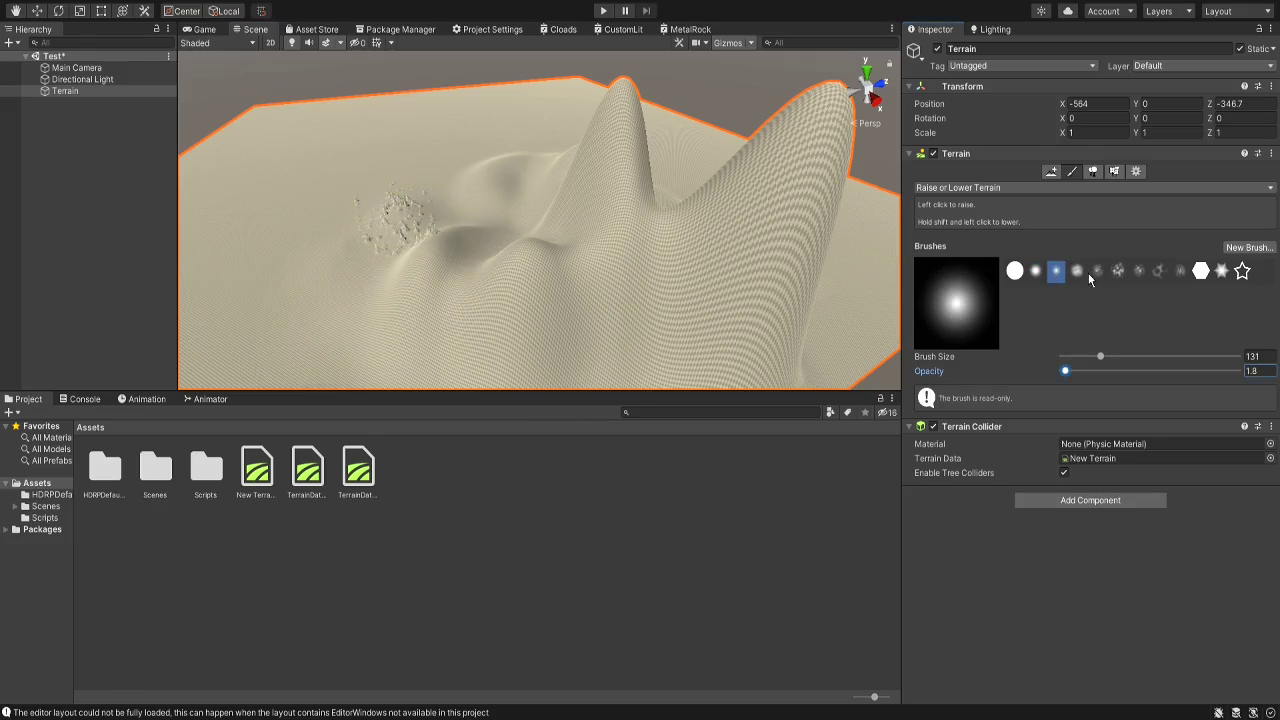
# Step: Raise a rough, bumpy mound on the flat ground beside the spikes with the mottled brush at opacity 20.8
pyautogui.click(1118, 271)
pyautogui.moveTo(540, 200); pyautogui.dragTo(471, 171, button='right')
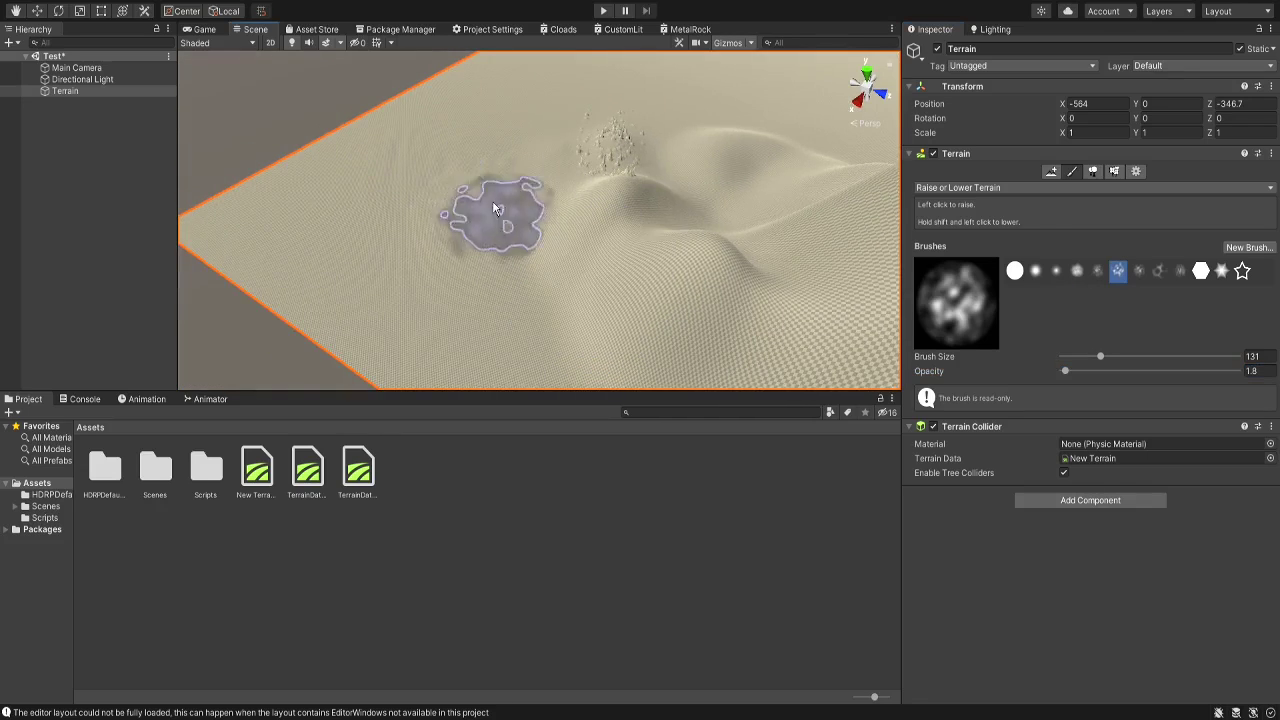
pyautogui.moveTo(1066, 373); pyautogui.dragTo(1098, 371)
pyautogui.moveTo(486, 214)
pyautogui.mouseDown()
pyautogui.moveTo(491, 277)
pyautogui.moveTo(480, 240)
pyautogui.mouseUp()
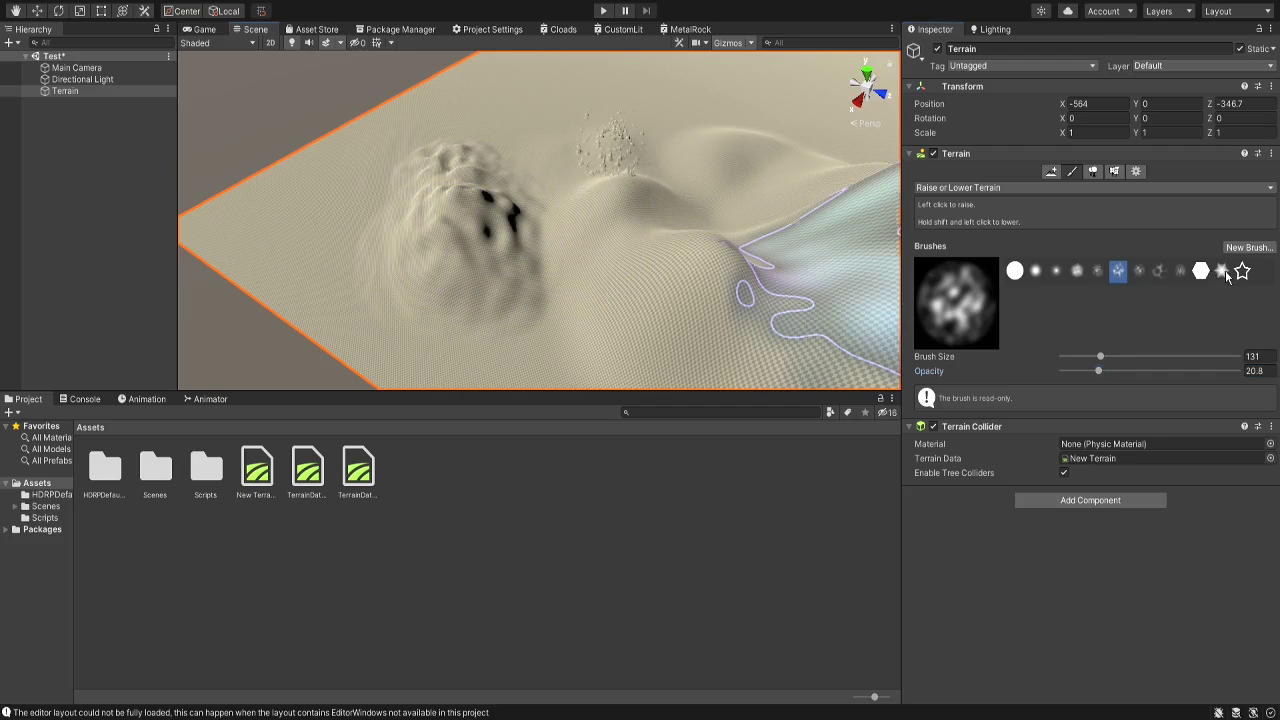
# Step: Raise ridges around the spikes and up to the bumpy mound, using the soft star-shaped brush and the cloudy brush
pyautogui.click(1221, 271)
pyautogui.moveTo(634, 129)
pyautogui.mouseDown()
pyautogui.moveTo(591, 149)
pyautogui.moveTo(610, 150)
pyautogui.mouseUp()
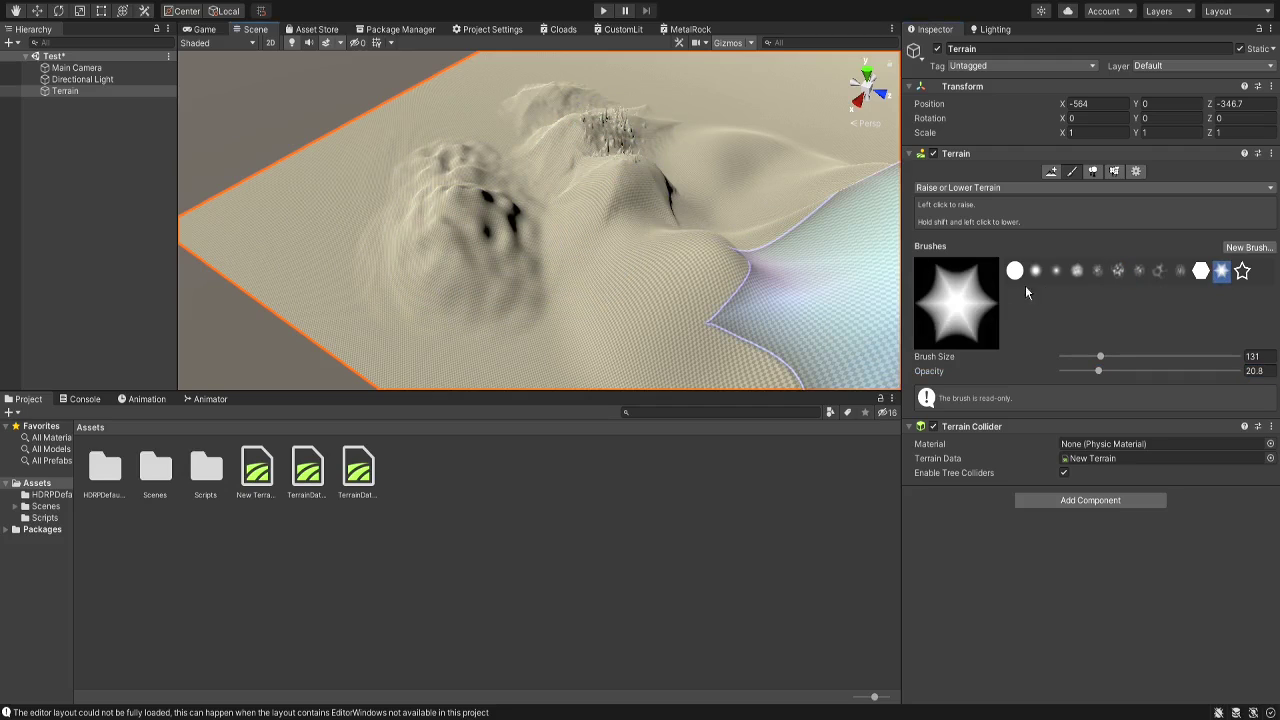
pyautogui.click(1077, 270)
pyautogui.moveTo(606, 243)
pyautogui.mouseDown()
pyautogui.moveTo(486, 157)
pyautogui.moveTo(520, 150)
pyautogui.mouseUp()
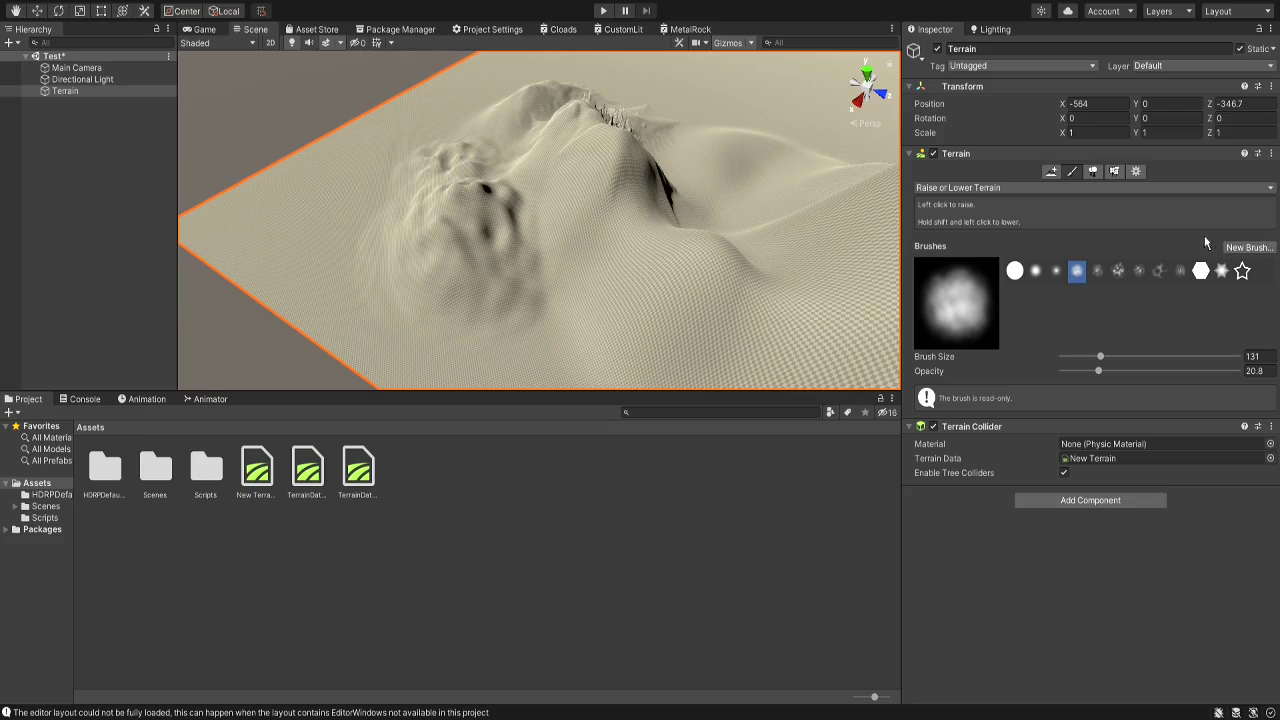
pyautogui.click(1258, 371)
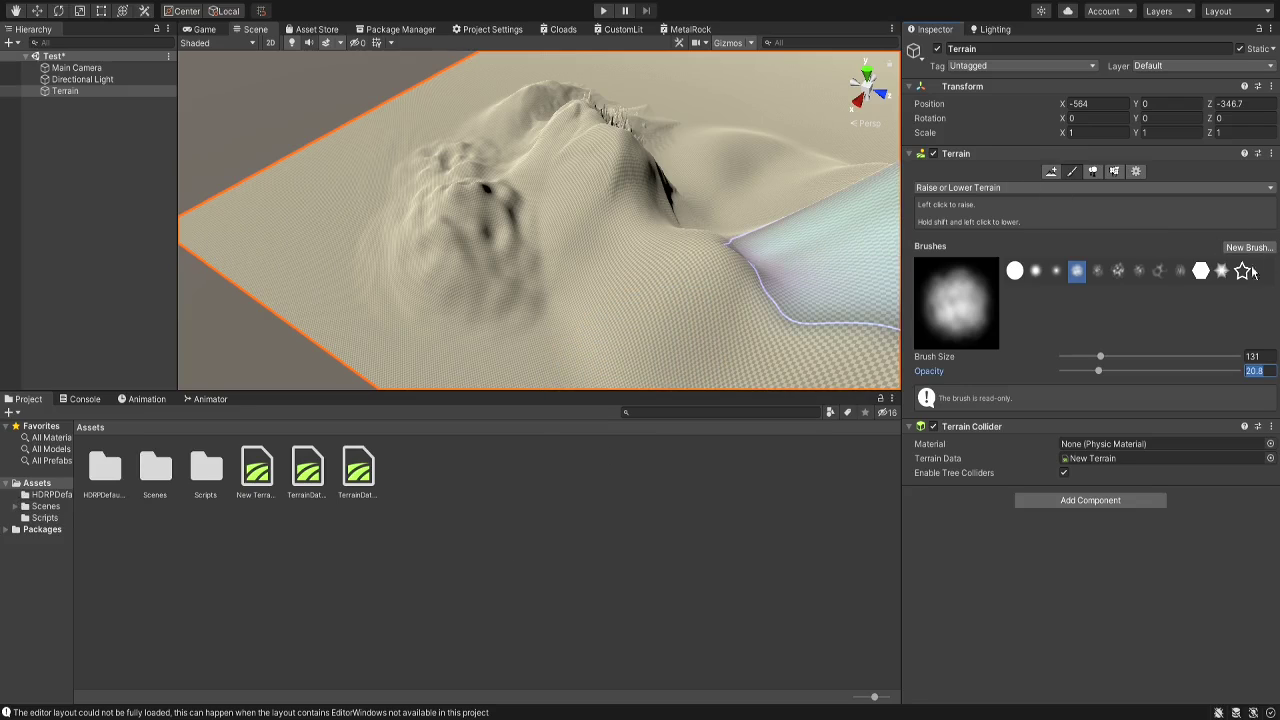
pyautogui.moveTo(563, 237); pyautogui.dragTo(663, 246, button='right')
pyautogui.press('f')
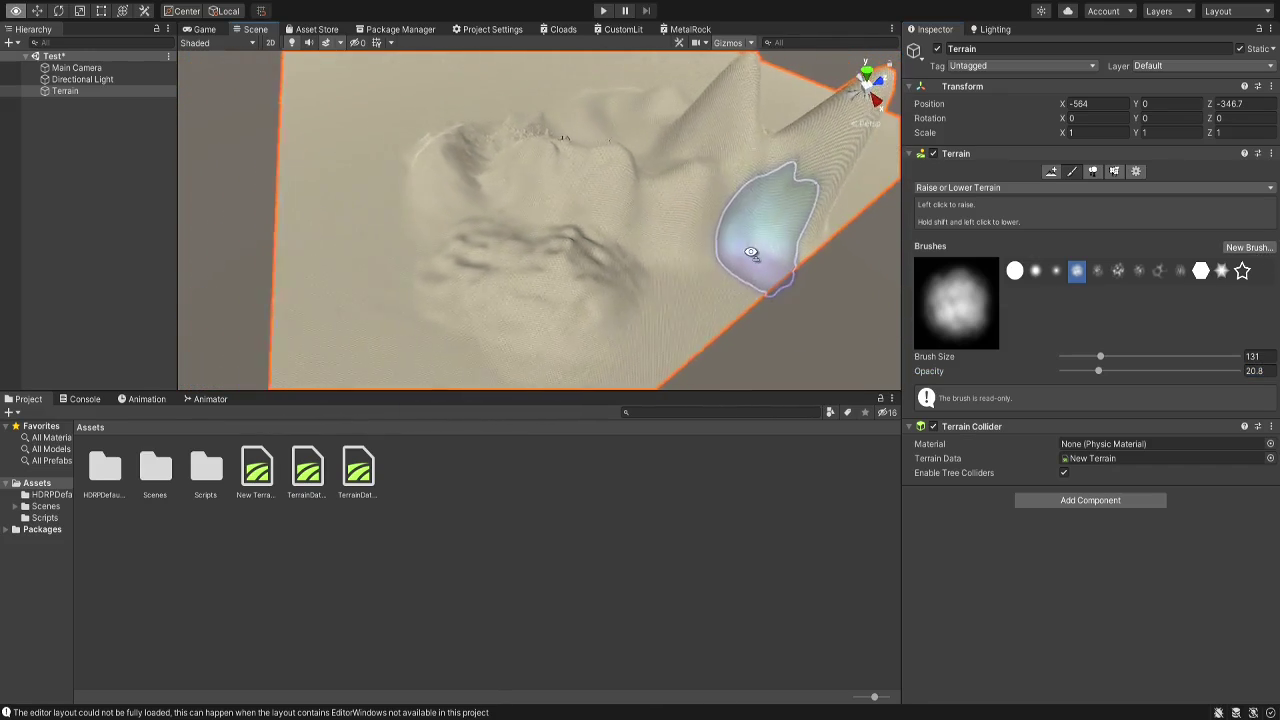
# Step: Switch the terrain editing to the Paint Trees tool
pyautogui.click(1095, 172)
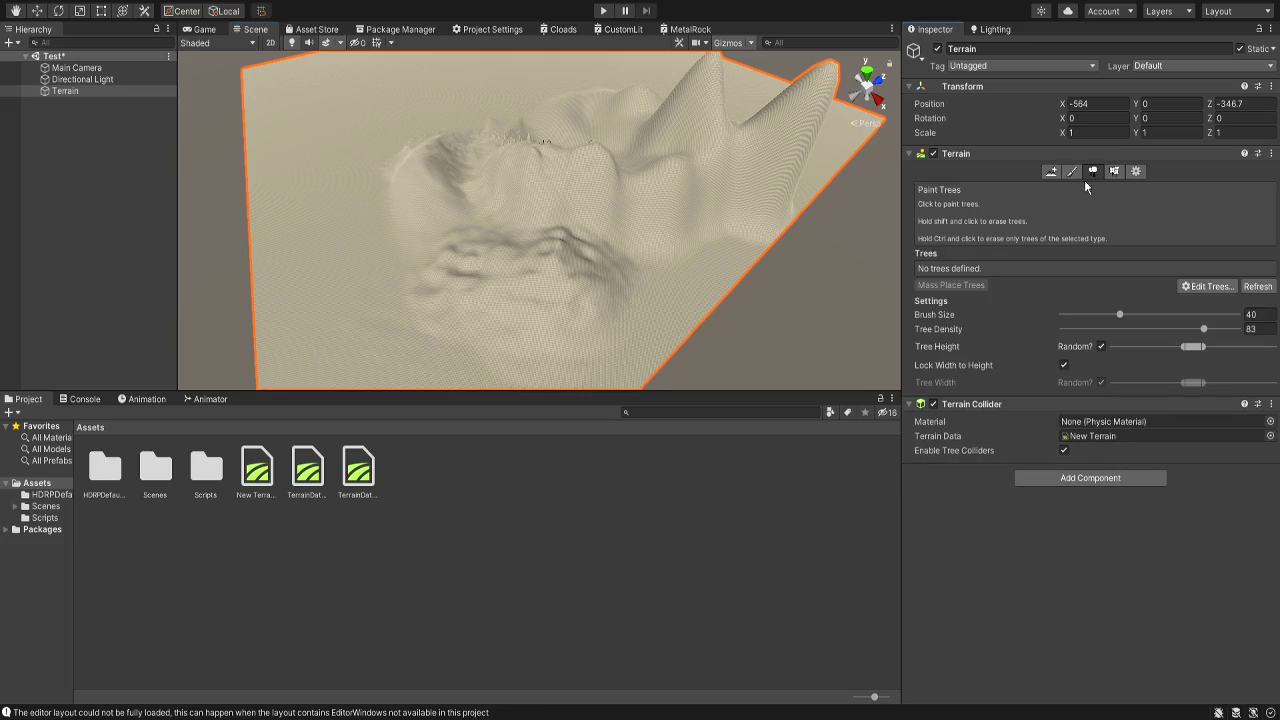
pyautogui.moveTo(565, 250)
pyautogui.mouseDown(button='right')
pyautogui.moveTo(574, 263)
pyautogui.moveTo(549, 273)
pyautogui.moveTo(560, 257)
pyautogui.moveTo(666, 266)
pyautogui.moveTo(706, 232)
pyautogui.moveTo(1087, 258)
pyautogui.mouseUp(button='right')
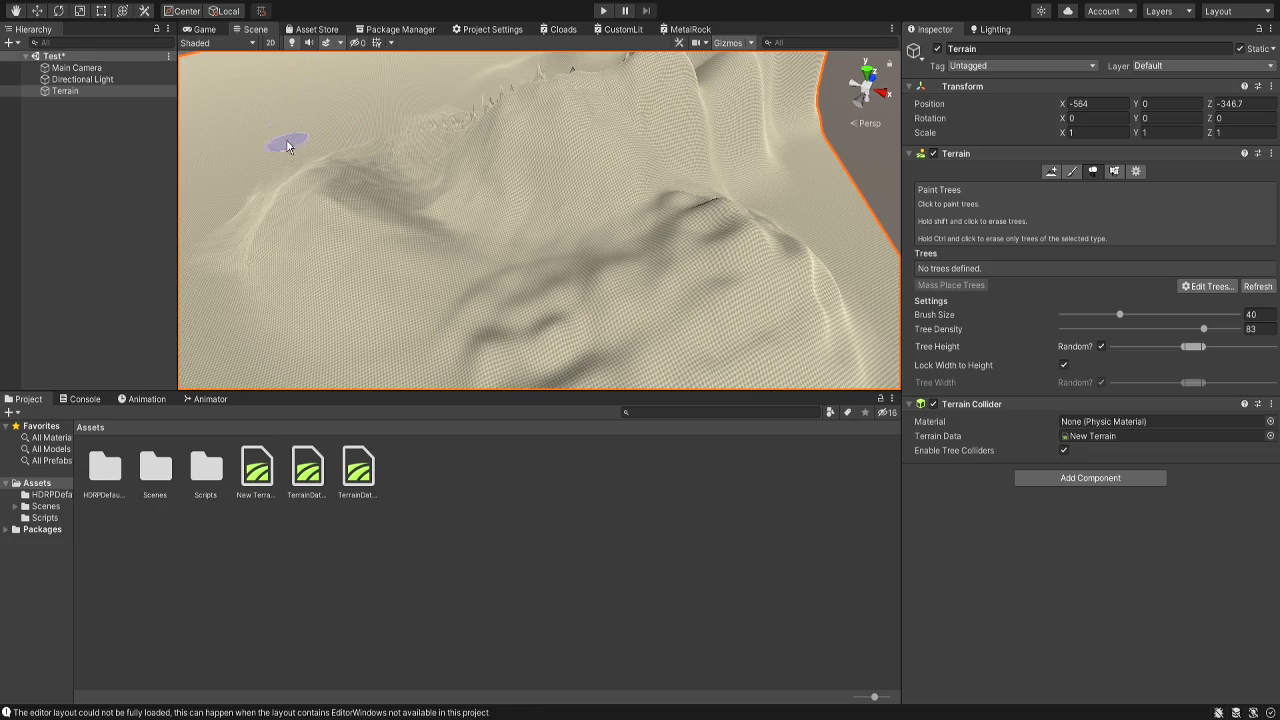
pyautogui.moveTo(243, 300); pyautogui.dragTo(143, 69, button='right')
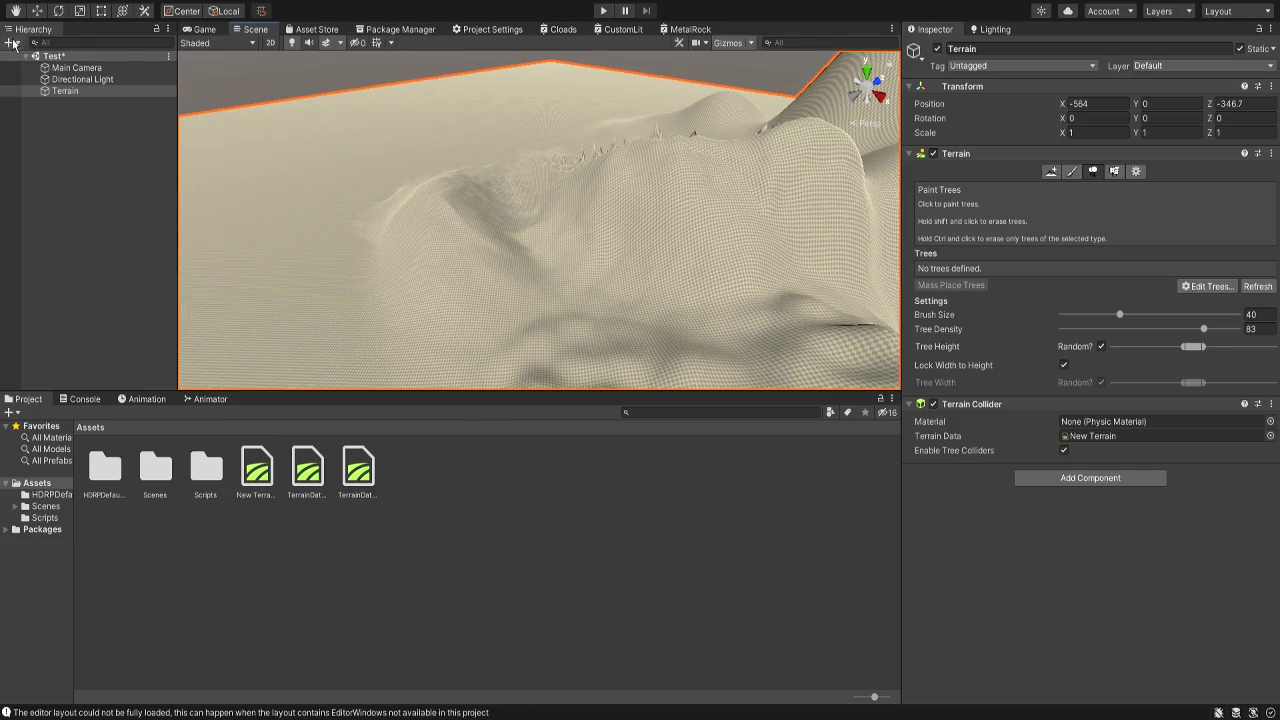
# Step: Create a cube, save it as a prefab in the Assets folder, and delete the cube from the scene
pyautogui.click(204, 110)
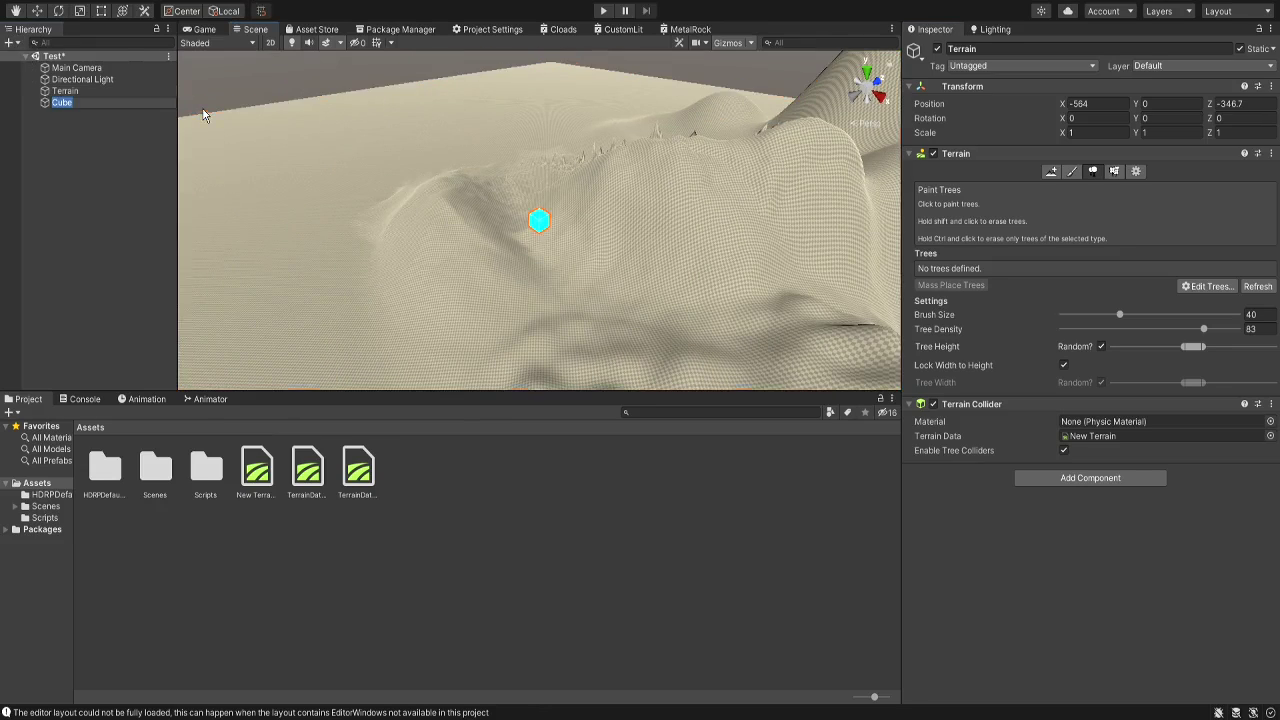
pyautogui.moveTo(410, 238); pyautogui.dragTo(525, 160, button='right')
pyautogui.press('w')
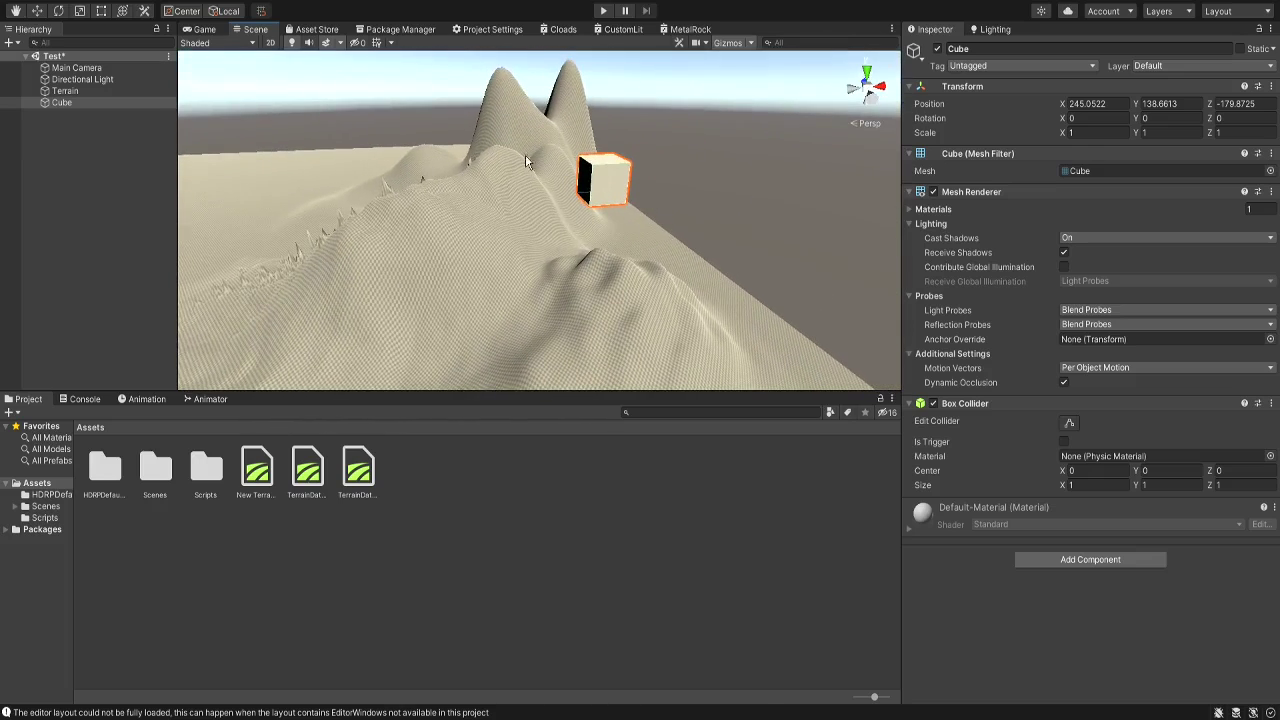
pyautogui.moveTo(63, 104); pyautogui.dragTo(485, 549)
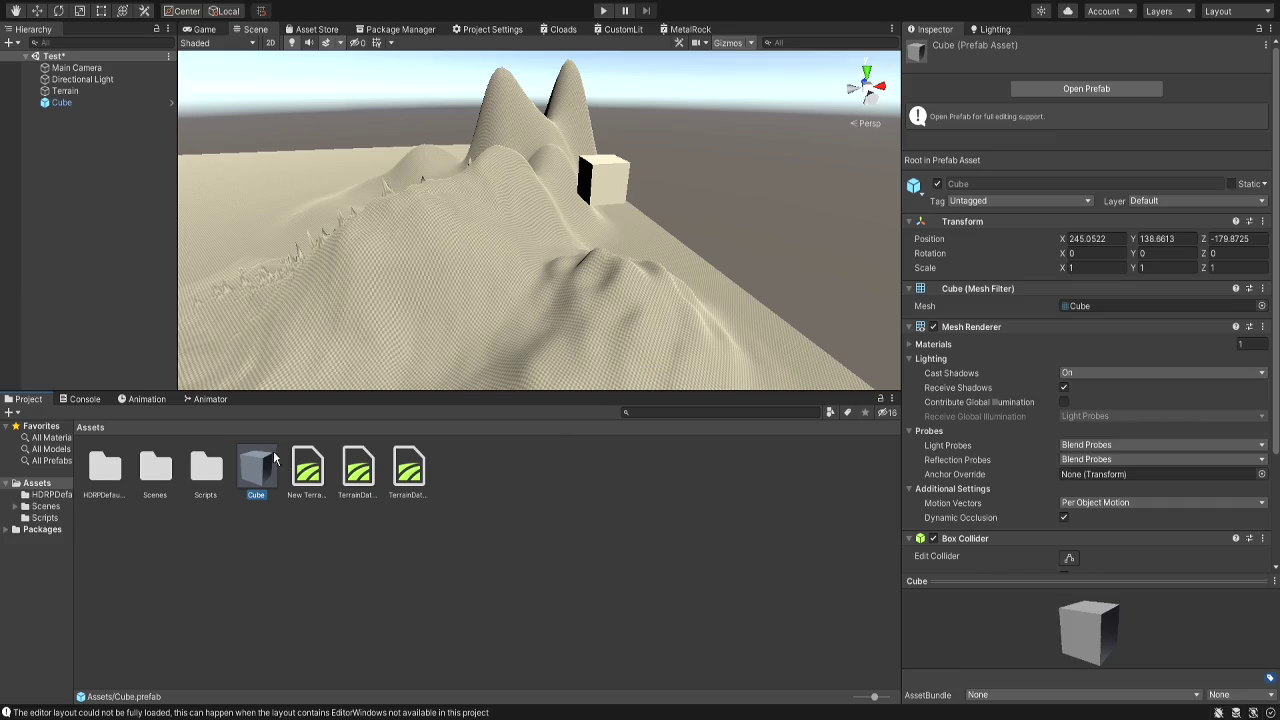
pyautogui.click(68, 103)
pyautogui.press('Delete')
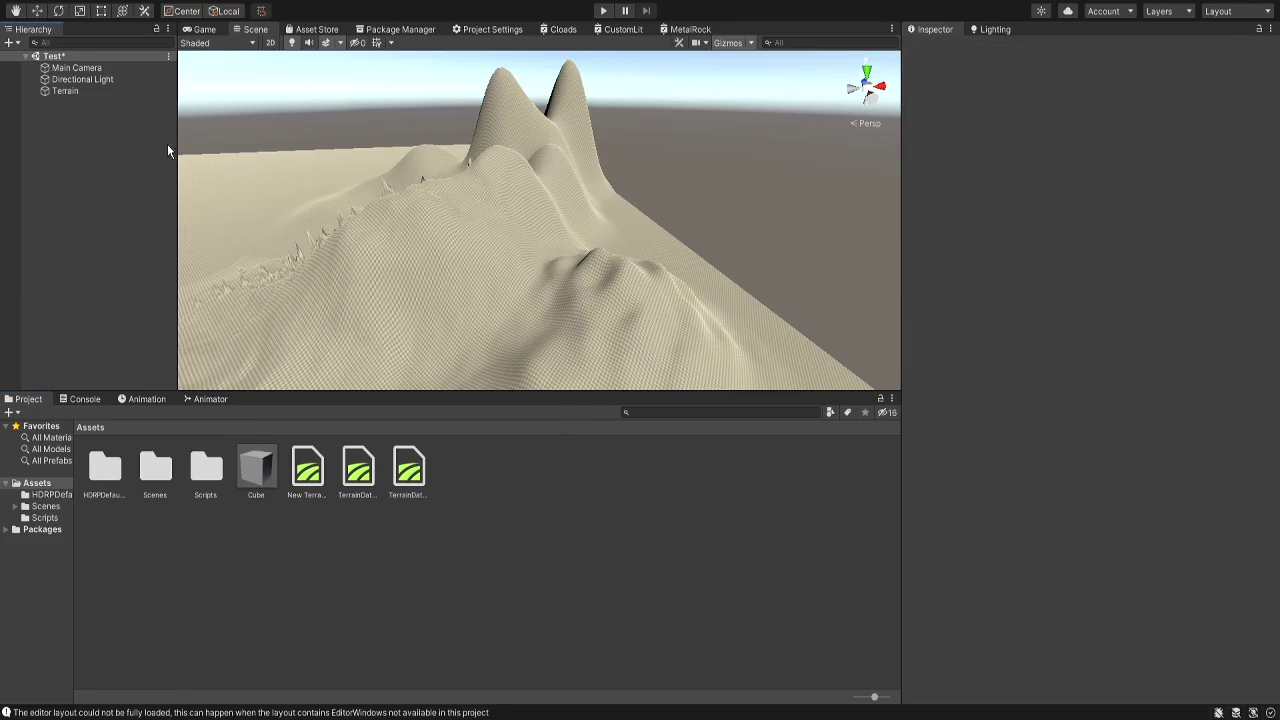
# Step: Add the Cube prefab as the terrain's tree and paint patches of it on the slope at brush size 40 and density 83
pyautogui.click(428, 266)
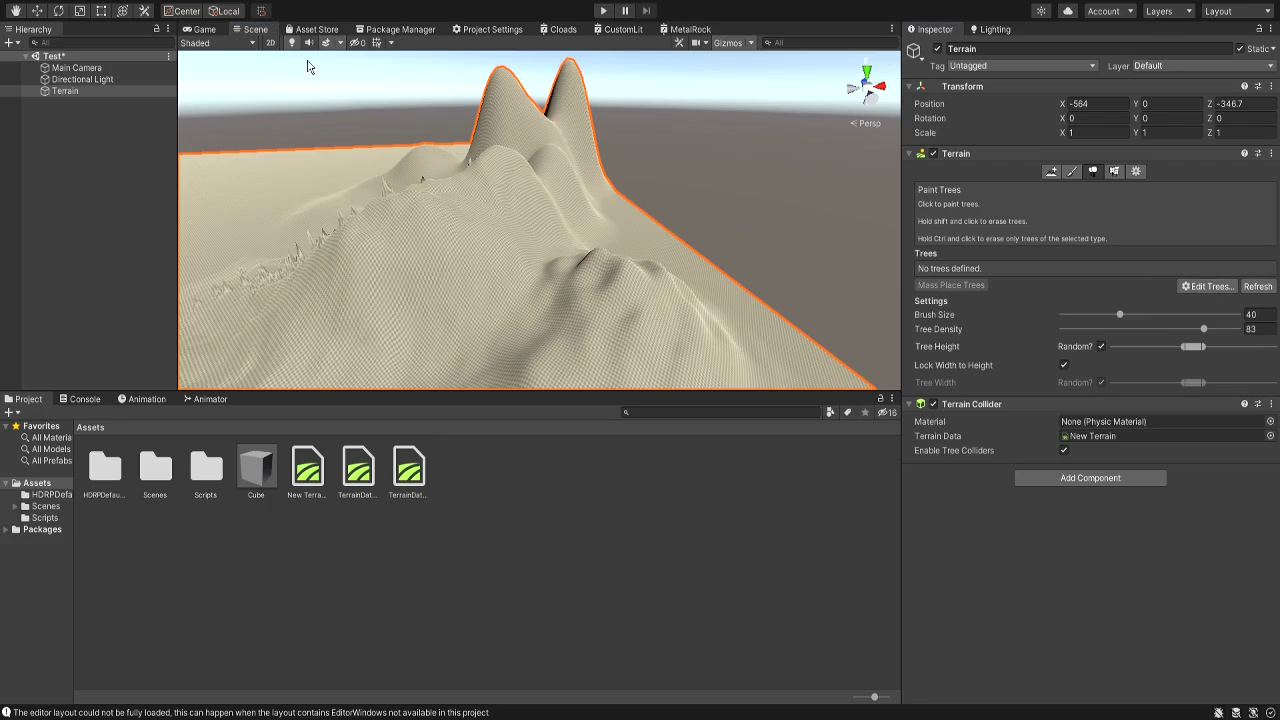
pyautogui.click(243, 374)
pyautogui.moveTo(533, 206)
pyautogui.mouseDown(button='right')
pyautogui.moveTo(445, 286)
pyautogui.moveTo(435, 277)
pyautogui.mouseUp(button='right')
pyautogui.moveTo(430, 272); pyautogui.dragTo(548, 297)
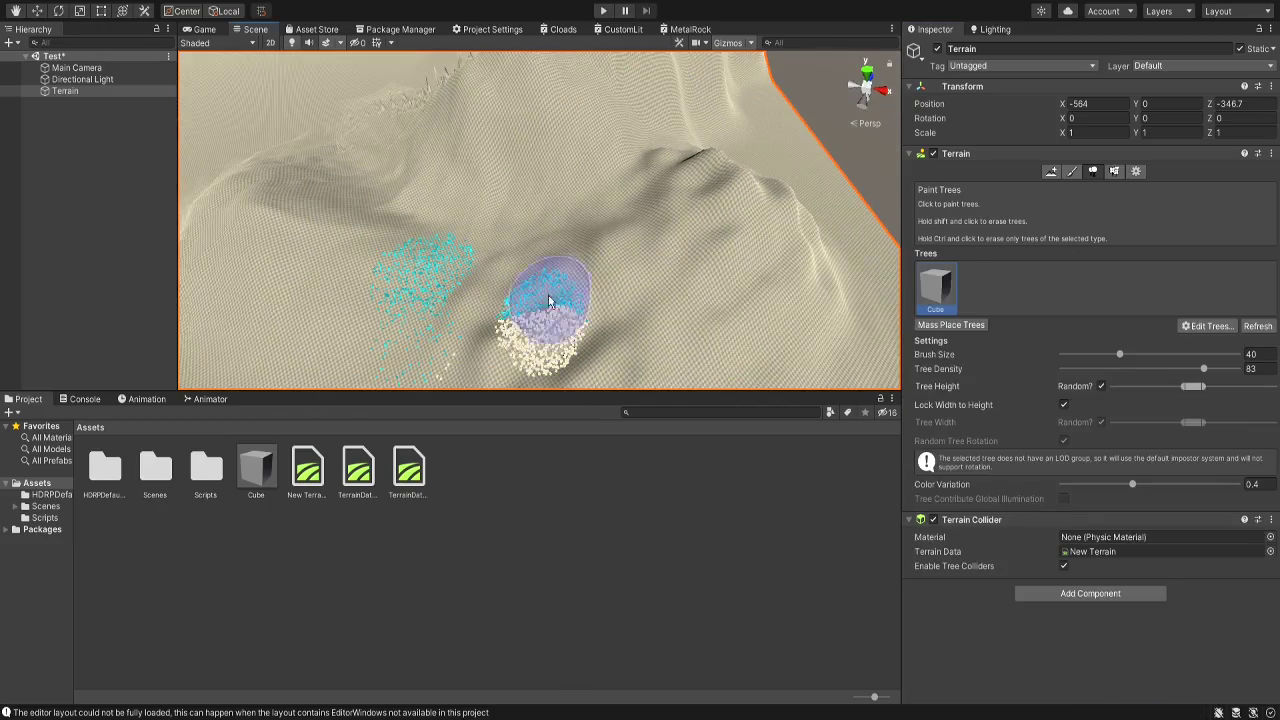
# Step: Paint more Cube trees beside the first patch at tree density 22, and reduce the brush size to 1
pyautogui.moveTo(548, 300)
pyautogui.mouseDown(button='right')
pyautogui.moveTo(443, 300)
pyautogui.moveTo(633, 323)
pyautogui.moveTo(641, 243)
pyautogui.moveTo(677, 189)
pyautogui.moveTo(726, 251)
pyautogui.moveTo(653, 258)
pyautogui.moveTo(644, 170)
pyautogui.moveTo(420, 158)
pyautogui.moveTo(412, 260)
pyautogui.moveTo(1097, 284)
pyautogui.mouseUp(button='right')
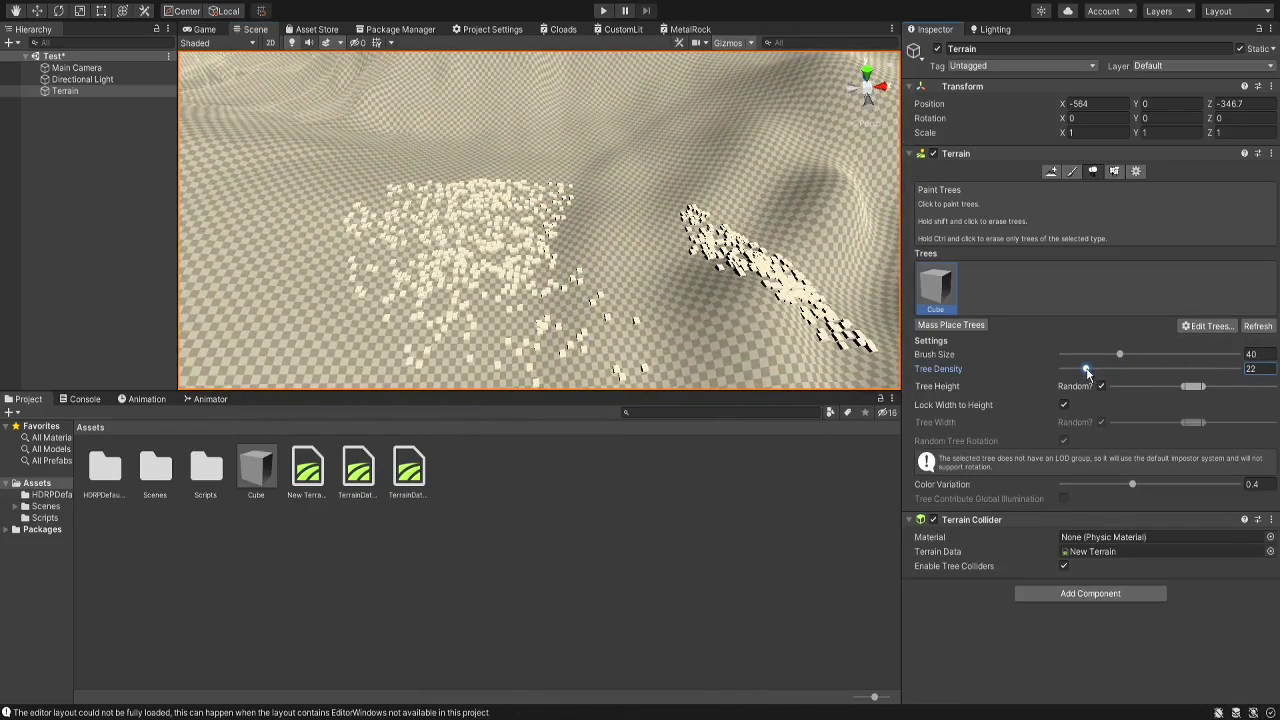
pyautogui.moveTo(314, 206); pyautogui.dragTo(513, 342)
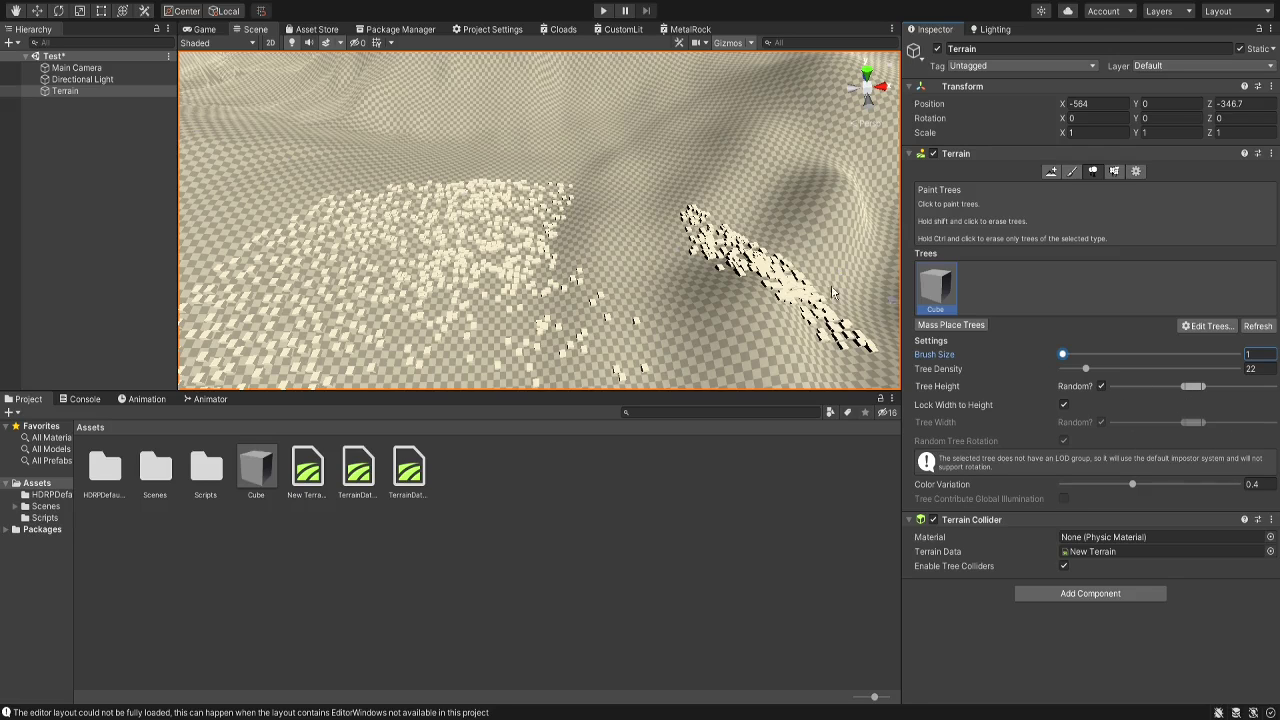
pyautogui.moveTo(561, 222); pyautogui.dragTo(395, 224, button='right')
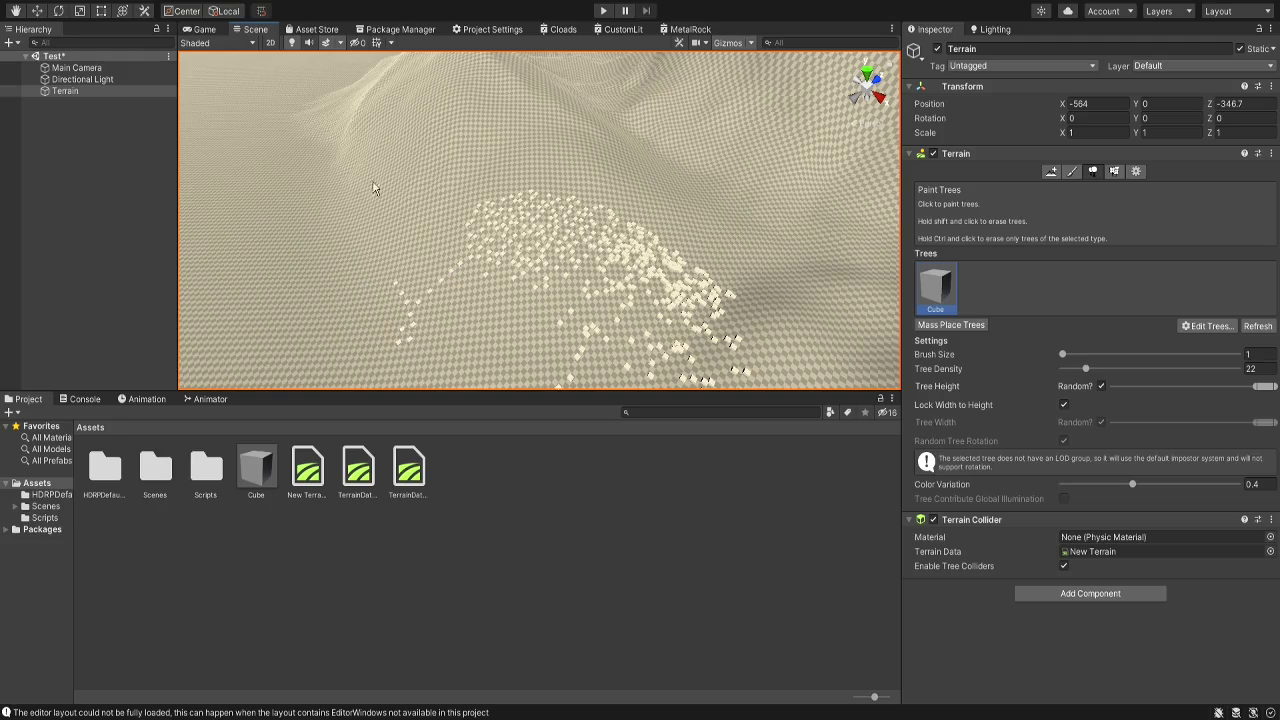
# Step: View the painted cubes up close, and switch the terrain editing to the Paint Details tool
pyautogui.scroll(10, 495, 312)
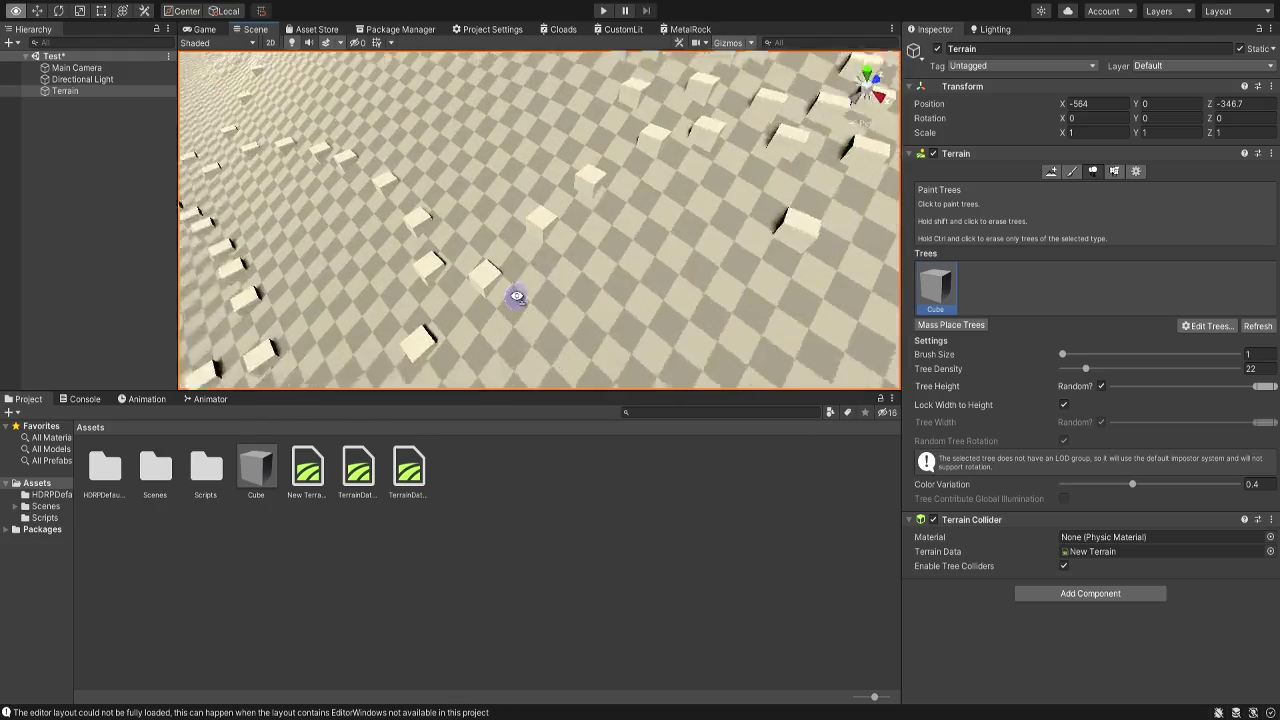
pyautogui.moveTo(664, 270); pyautogui.dragTo(725, 350, button='right')
pyautogui.press('w')
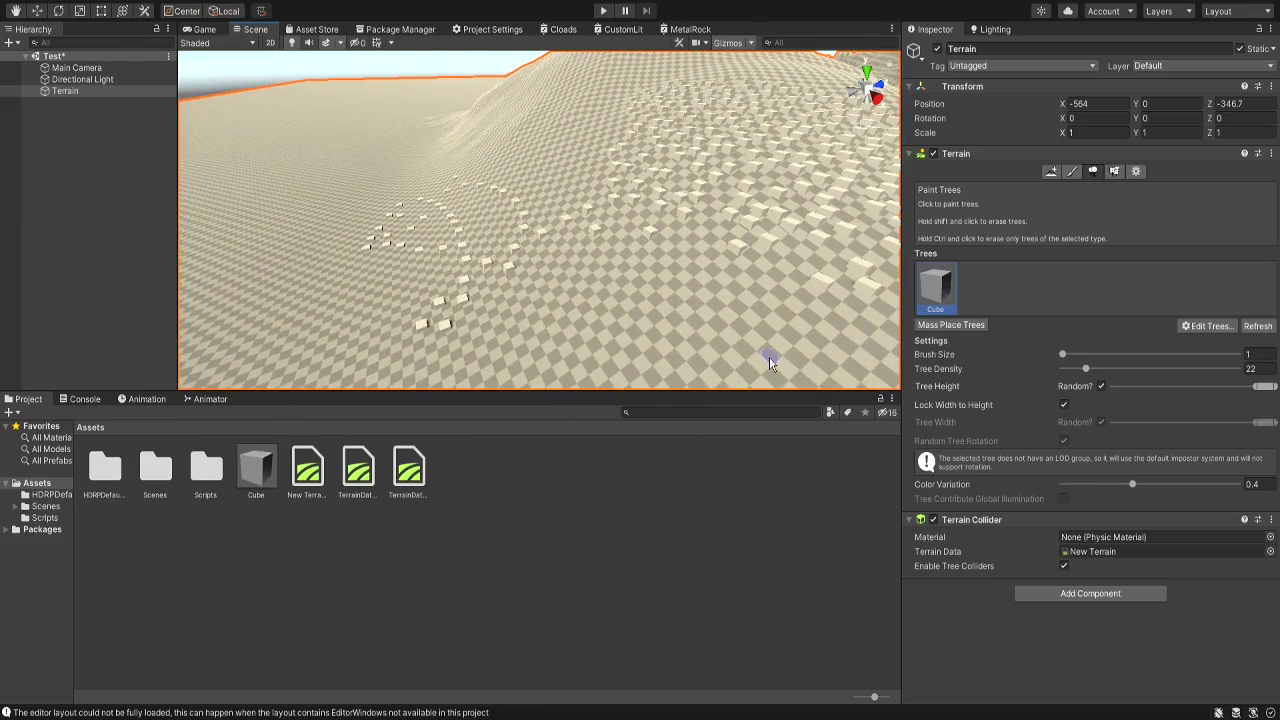
pyautogui.click(1116, 171)
pyautogui.moveTo(640, 215)
pyautogui.mouseDown(button='right')
pyautogui.moveTo(651, 206)
pyautogui.moveTo(634, 217)
pyautogui.moveTo(643, 257)
pyautogui.moveTo(603, 257)
pyautogui.moveTo(643, 214)
pyautogui.moveTo(609, 171)
pyautogui.moveTo(714, 269)
pyautogui.moveTo(594, 220)
pyautogui.moveTo(617, 211)
pyautogui.moveTo(576, 246)
pyautogui.mouseUp(button='right')
pyautogui.press('s')
pyautogui.moveTo(659, 275); pyautogui.dragTo(554, 315, button='right')
pyautogui.press('a')
pyautogui.press('s')
pyautogui.moveTo(554, 315); pyautogui.dragTo(556, 315, button='right')
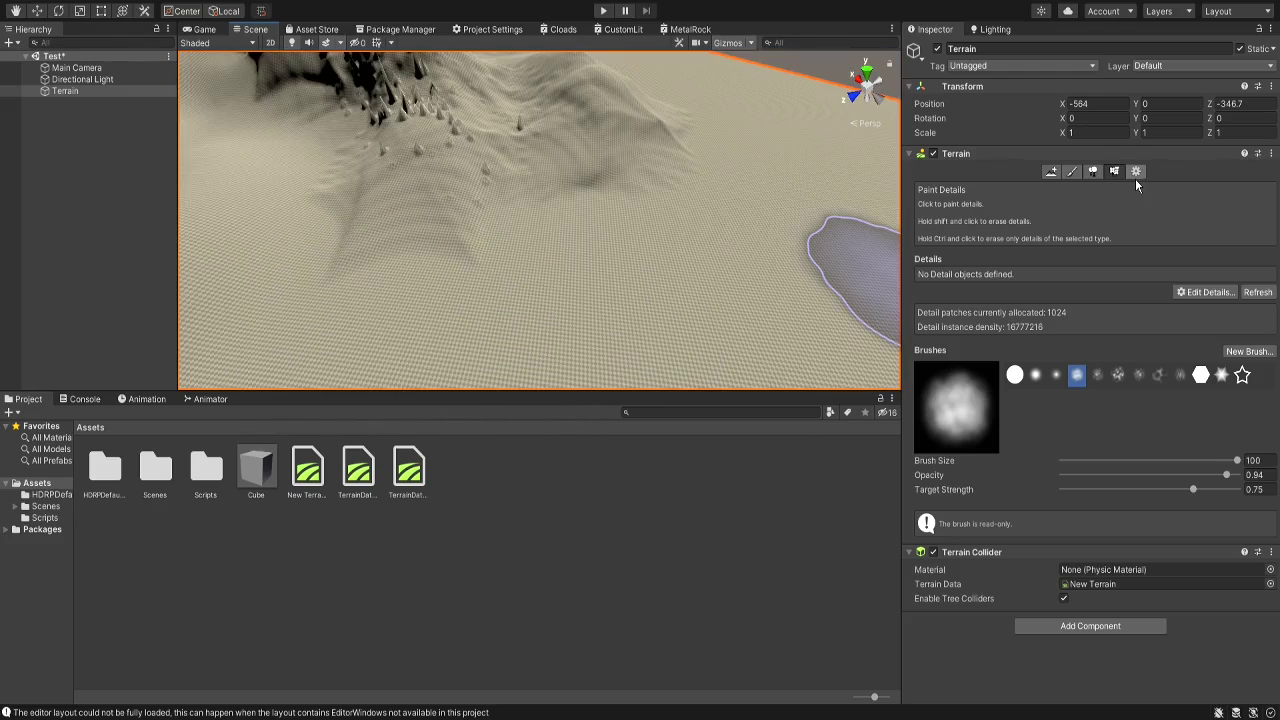
# Step: Open the Terrain Settings of the sculpted terrain
pyautogui.click(1136, 173)
pyautogui.moveTo(673, 277)
pyautogui.mouseDown(button='right')
pyautogui.moveTo(678, 226)
pyautogui.moveTo(697, 220)
pyautogui.mouseUp(button='right')
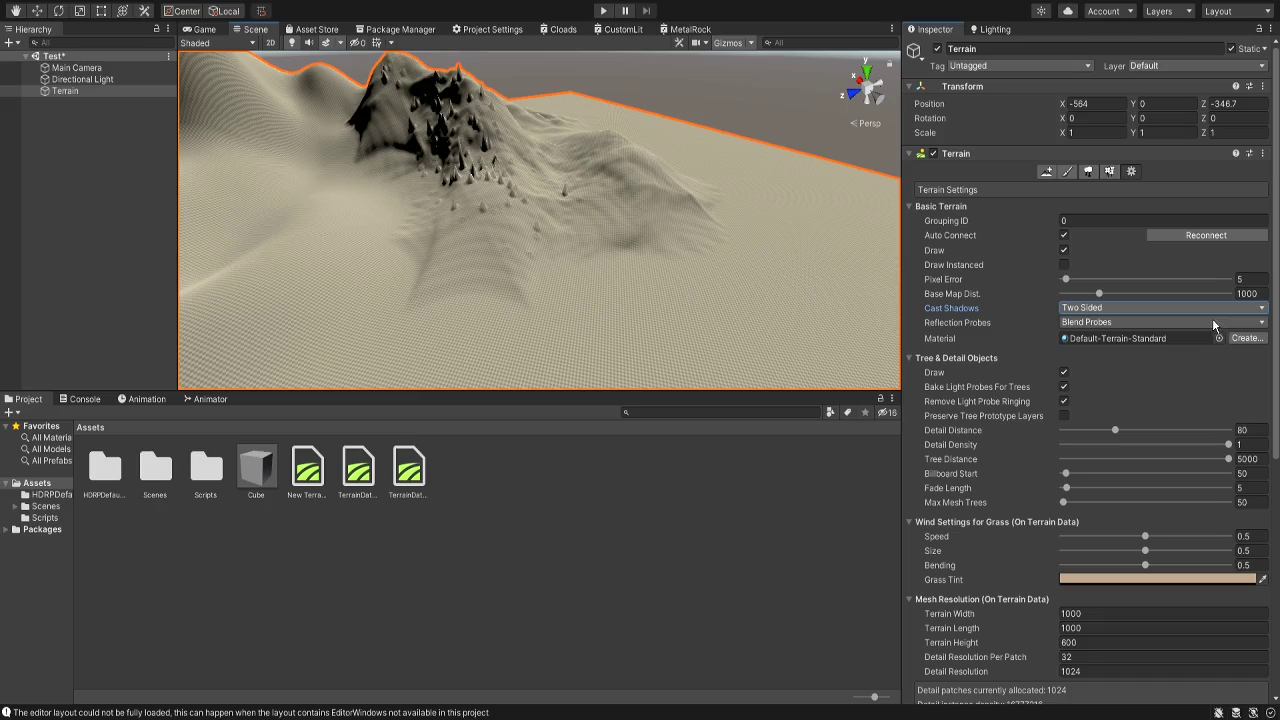
pyautogui.click(817, 482)
pyautogui.click(569, 278)
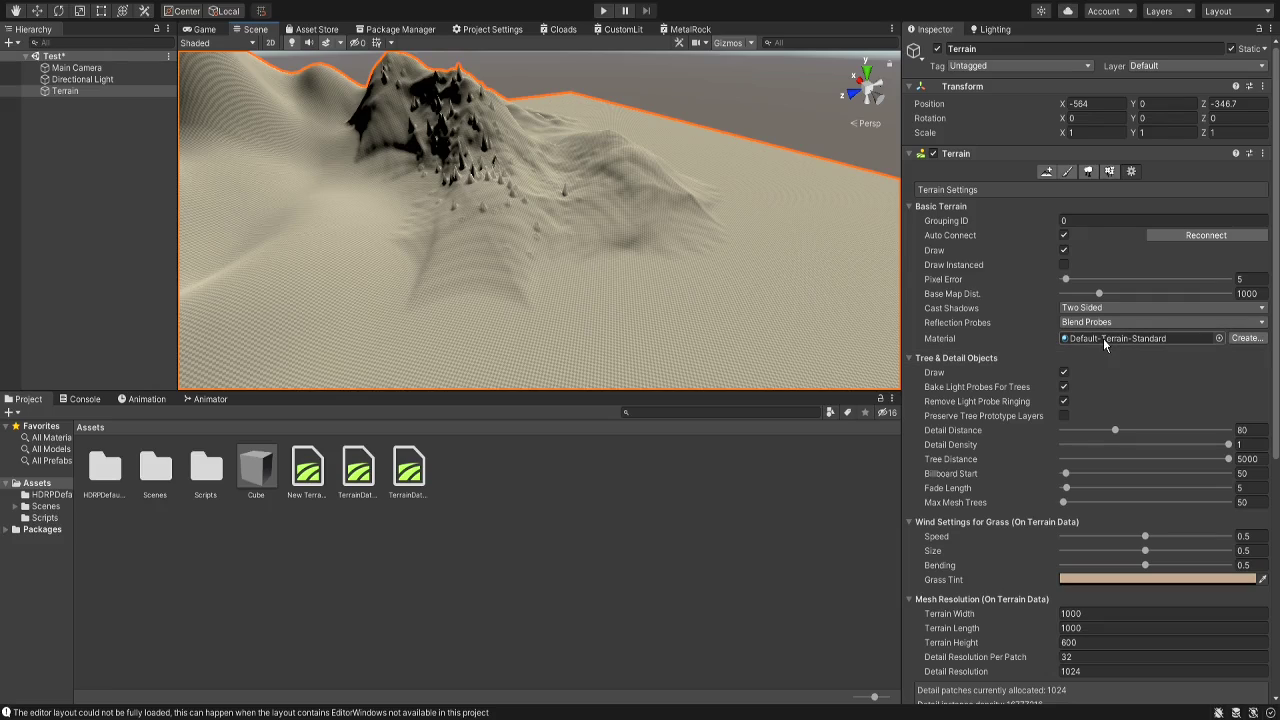
# Step: Set the Terrain Width to 2000 in the Mesh Resolution settings
pyautogui.scroll(-3, 1095, 340)
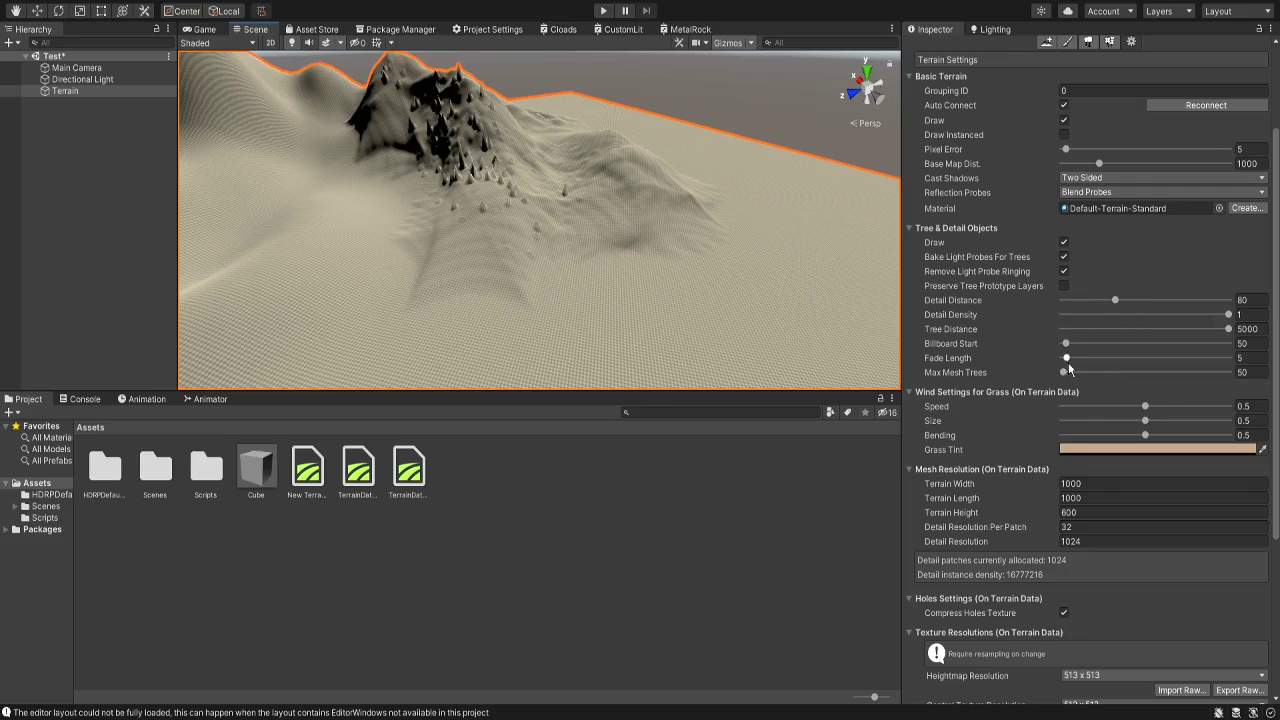
pyautogui.scroll(-3, 1056, 397)
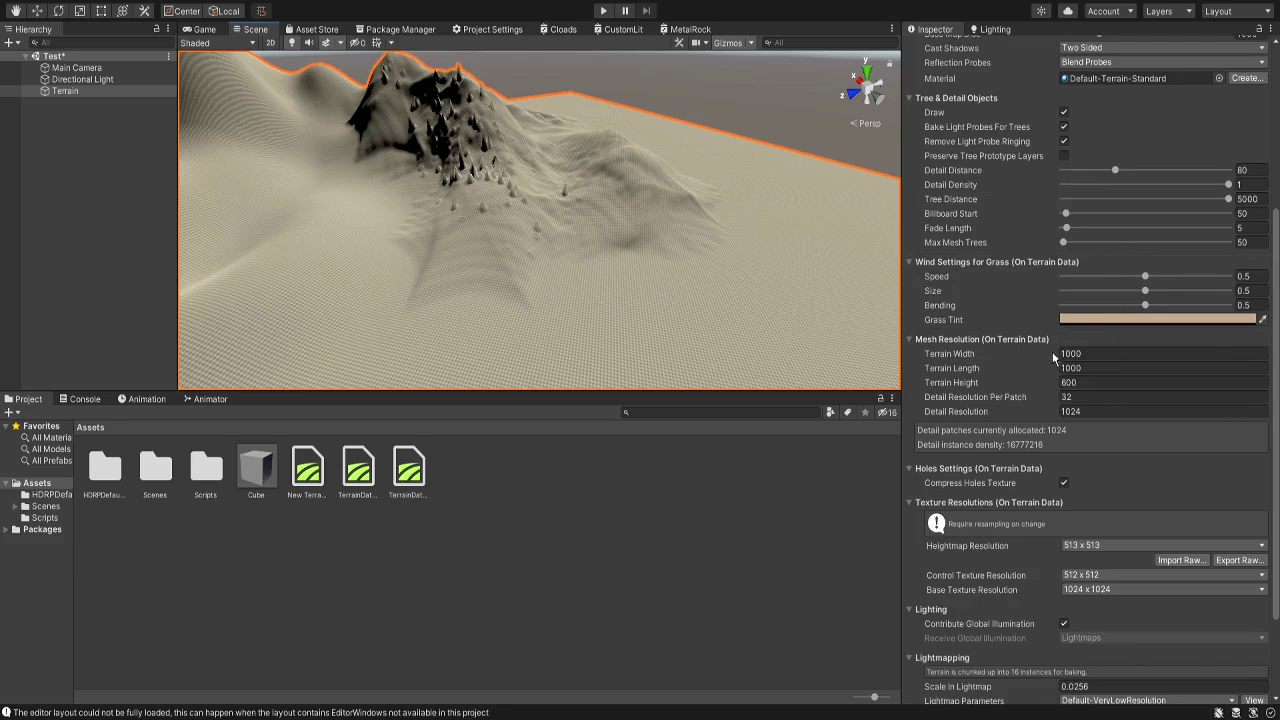
pyautogui.click(1085, 353)
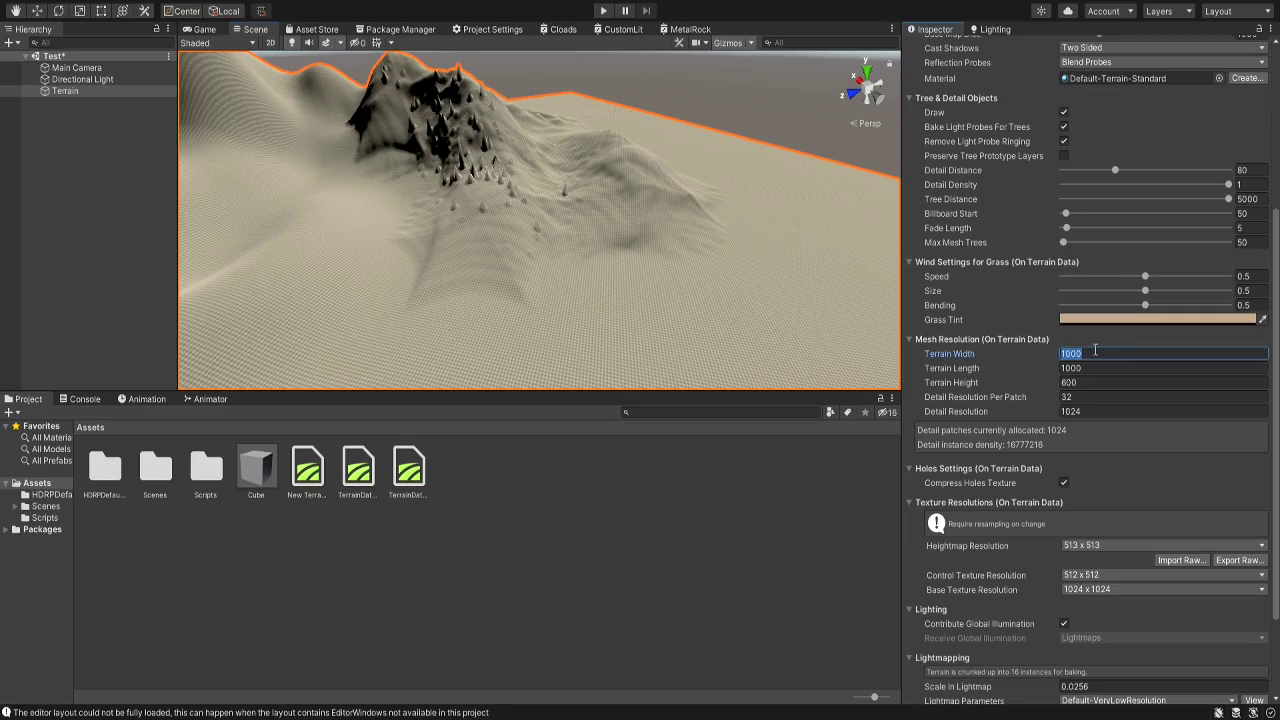
pyautogui.press('BackSpace')
pyautogui.write('2000')
pyautogui.click(812, 524)
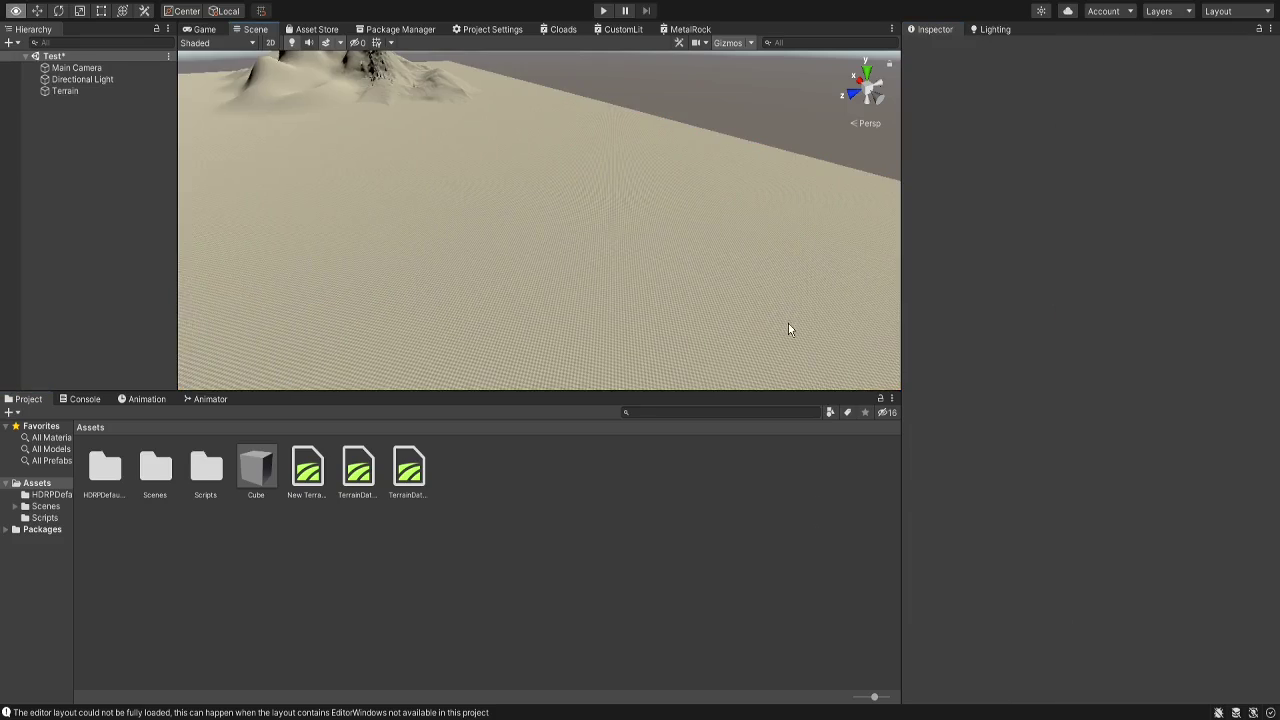
pyautogui.moveTo(788, 328); pyautogui.dragTo(558, 289, button='right')
# Step: Reselect the terrain and set its Terrain Length to 2000
pyautogui.click(558, 289)
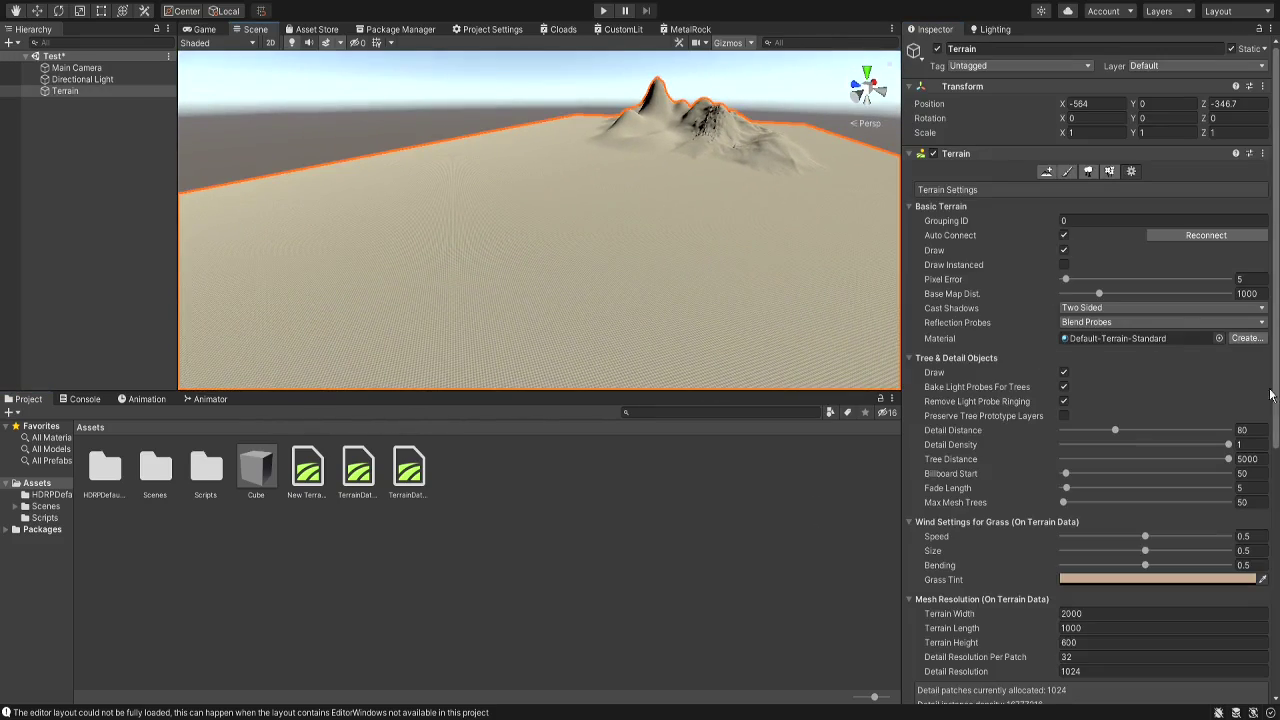
pyautogui.scroll(-10, 1088, 396)
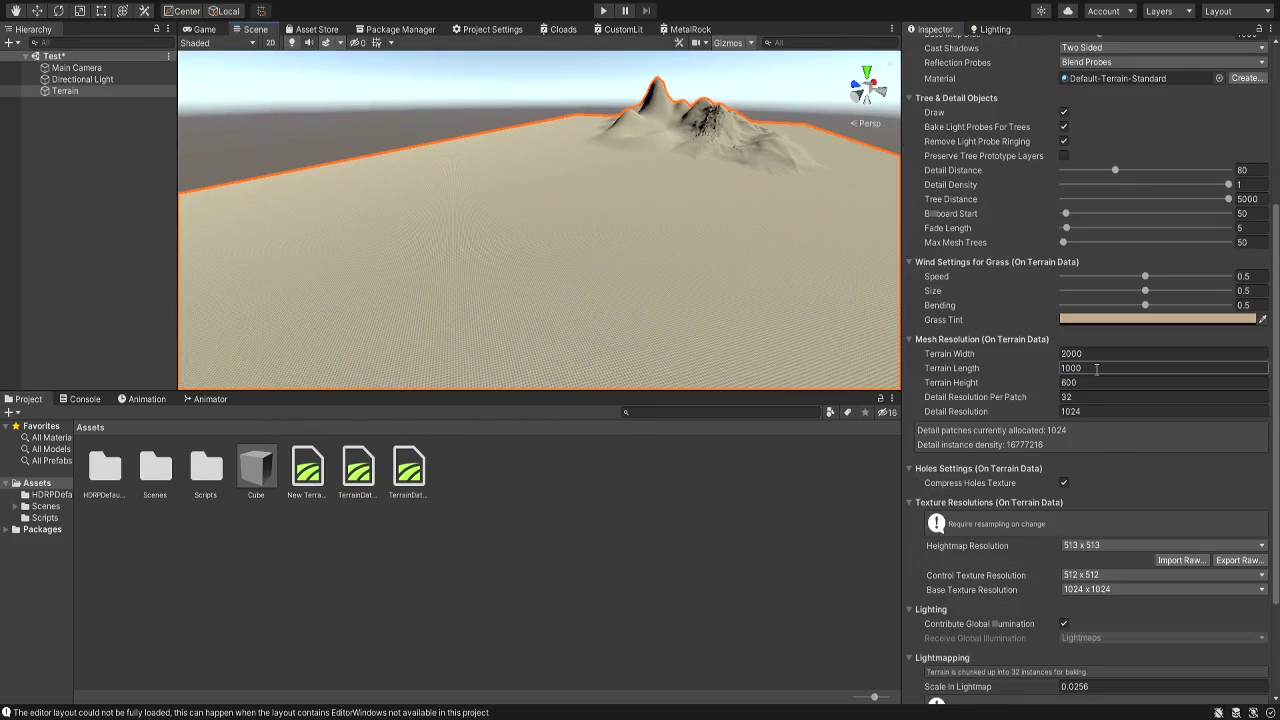
pyautogui.click(1096, 368)
pyautogui.write('2000')
pyautogui.click(803, 667)
pyautogui.click(674, 197)
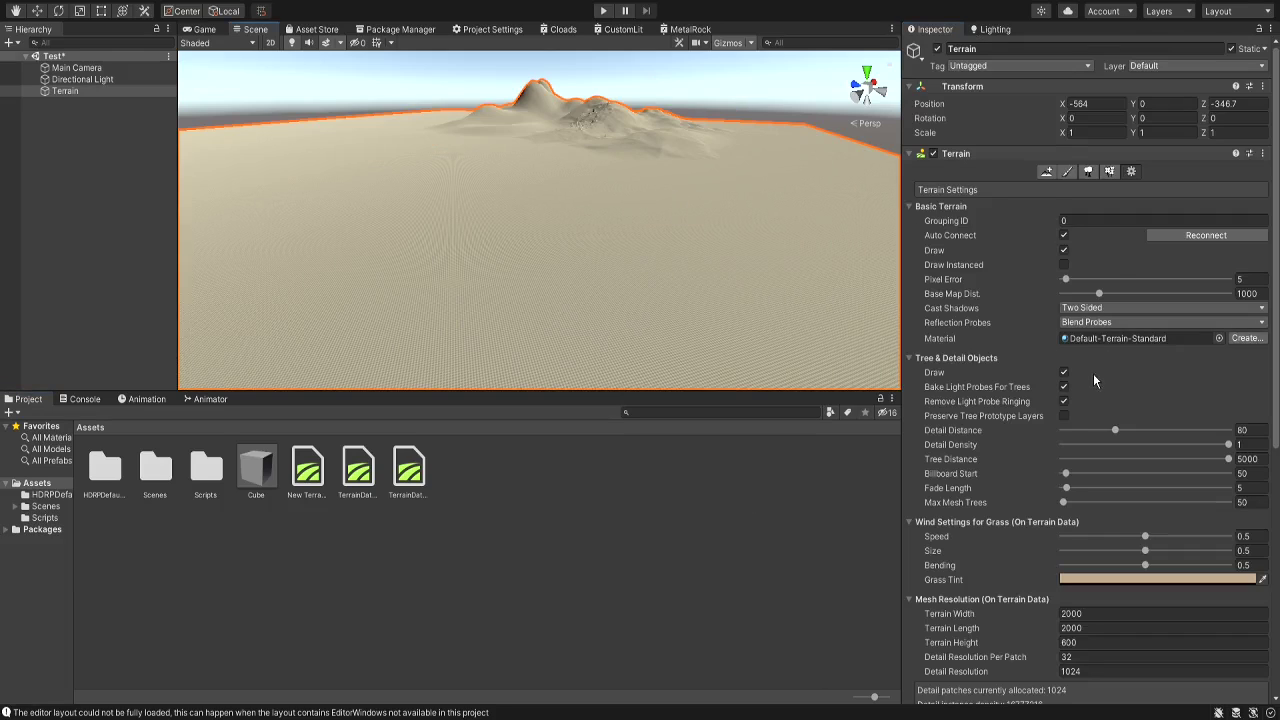
# Step: Examine the terrain's holes, texture resolution, lighting and lightmapping settings
pyautogui.scroll(-5, 1093, 380)
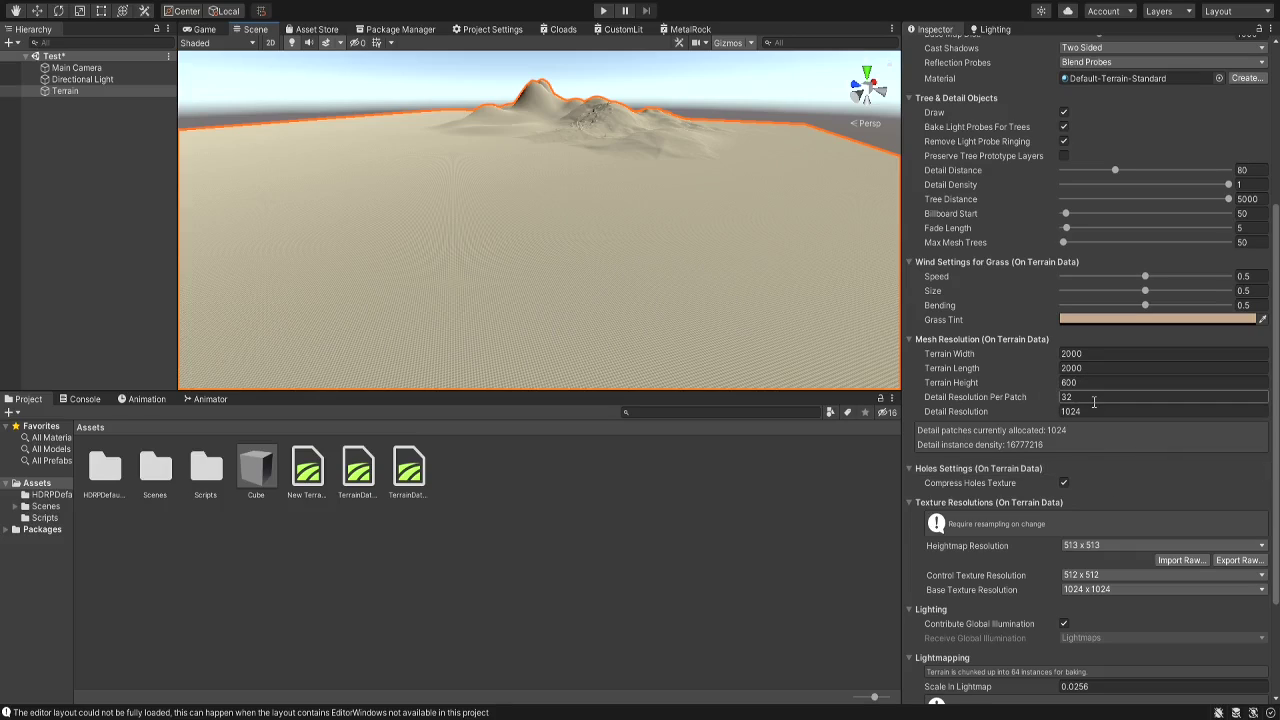
pyautogui.scroll(-3, 1088, 400)
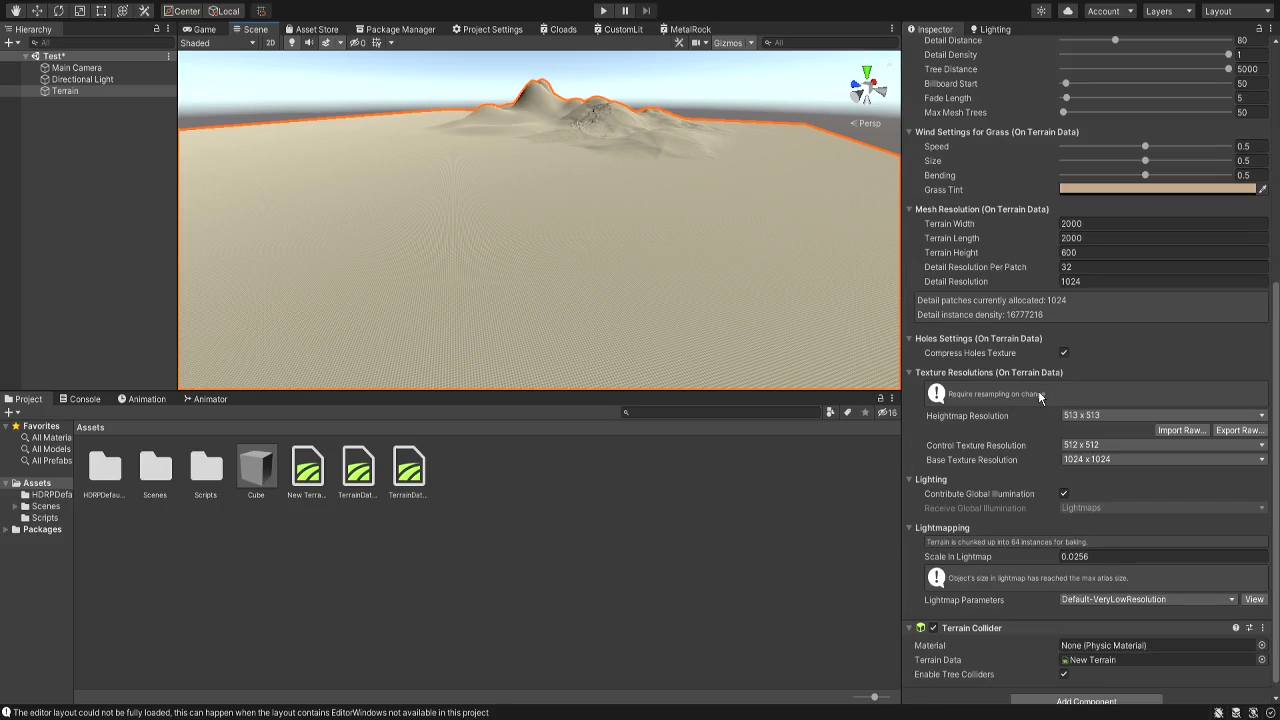
pyautogui.moveTo(820, 224); pyautogui.dragTo(651, 177, button='right')
pyautogui.press('w')
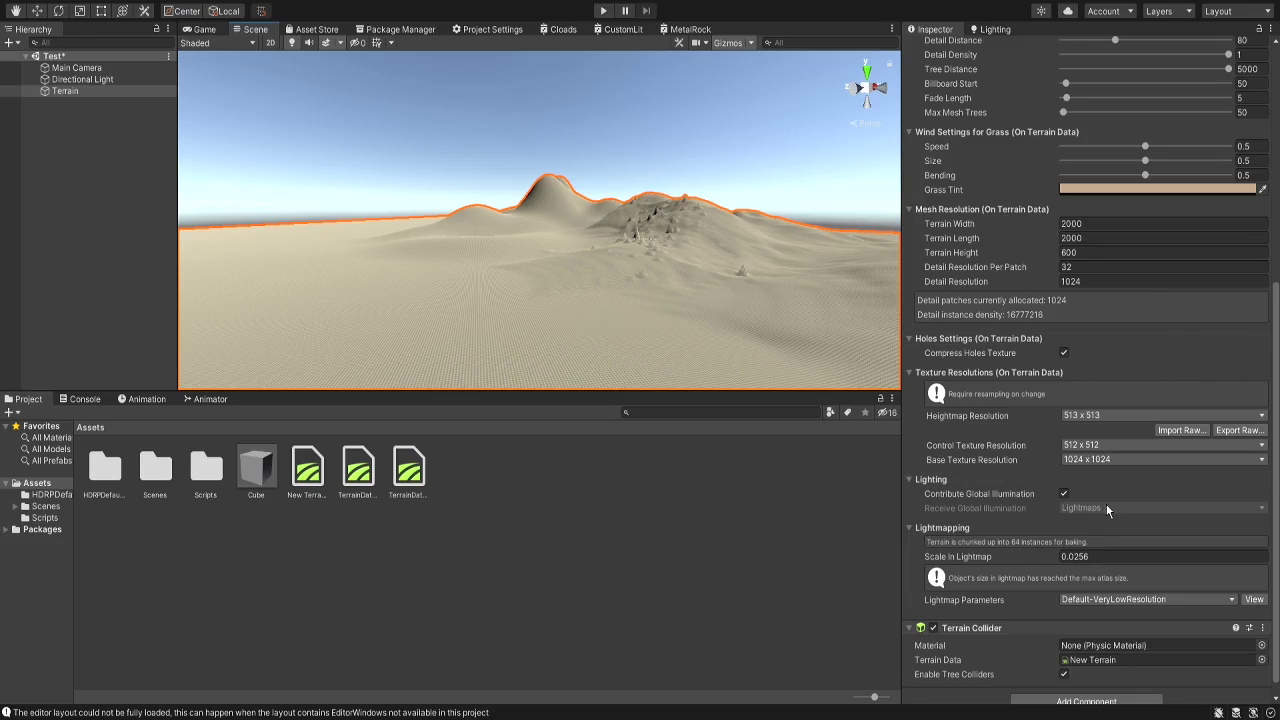
pyautogui.scroll(-1, 1053, 340)
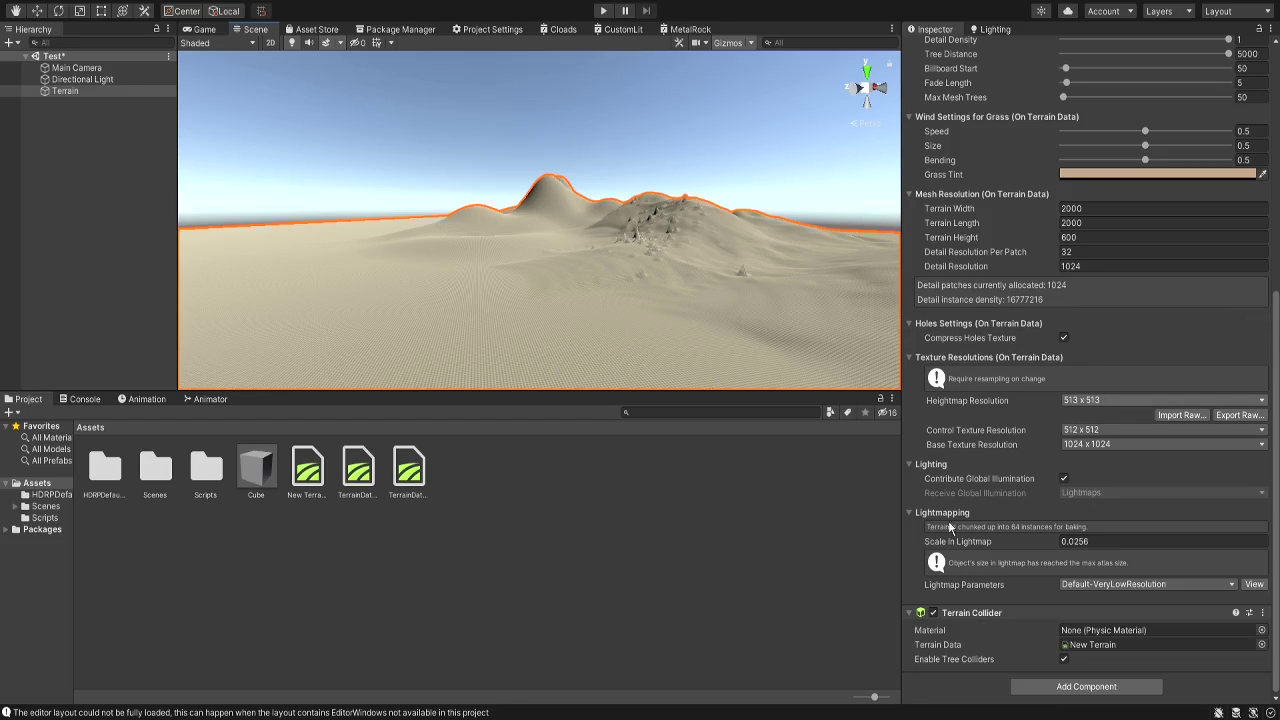
pyautogui.click(995, 445)
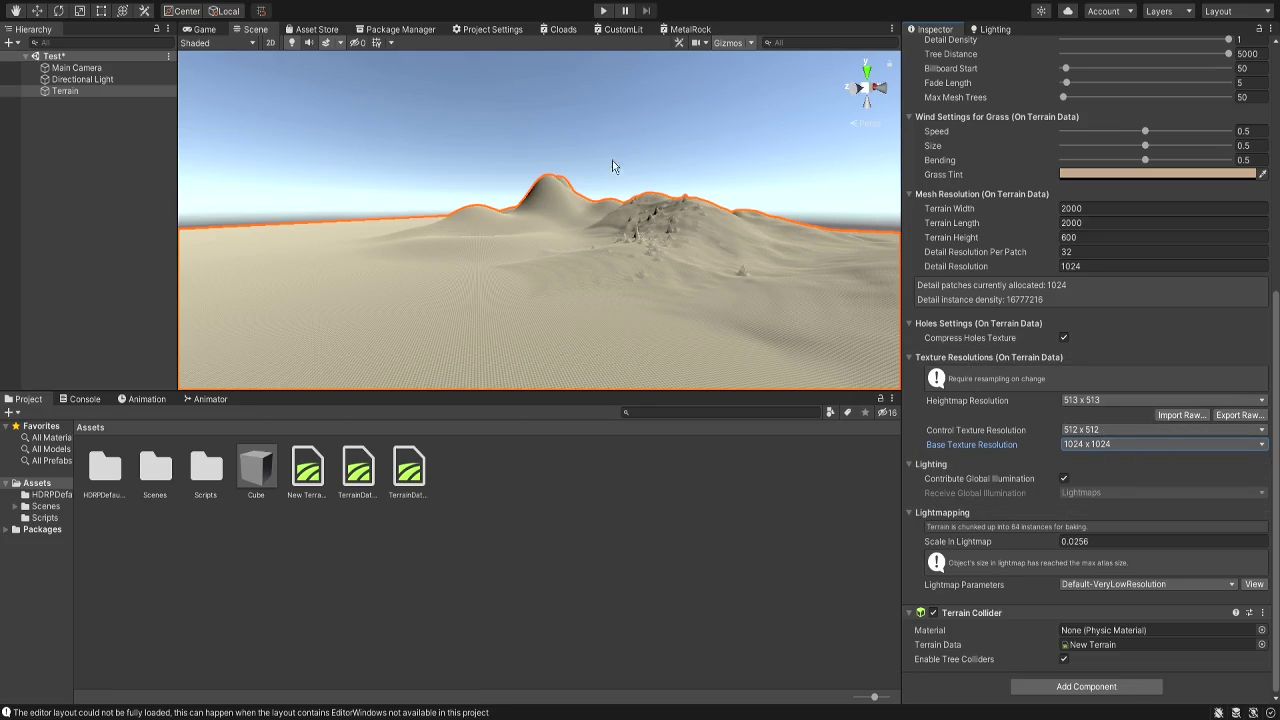
pyautogui.moveTo(613, 166); pyautogui.dragTo(608, 262, button='right')
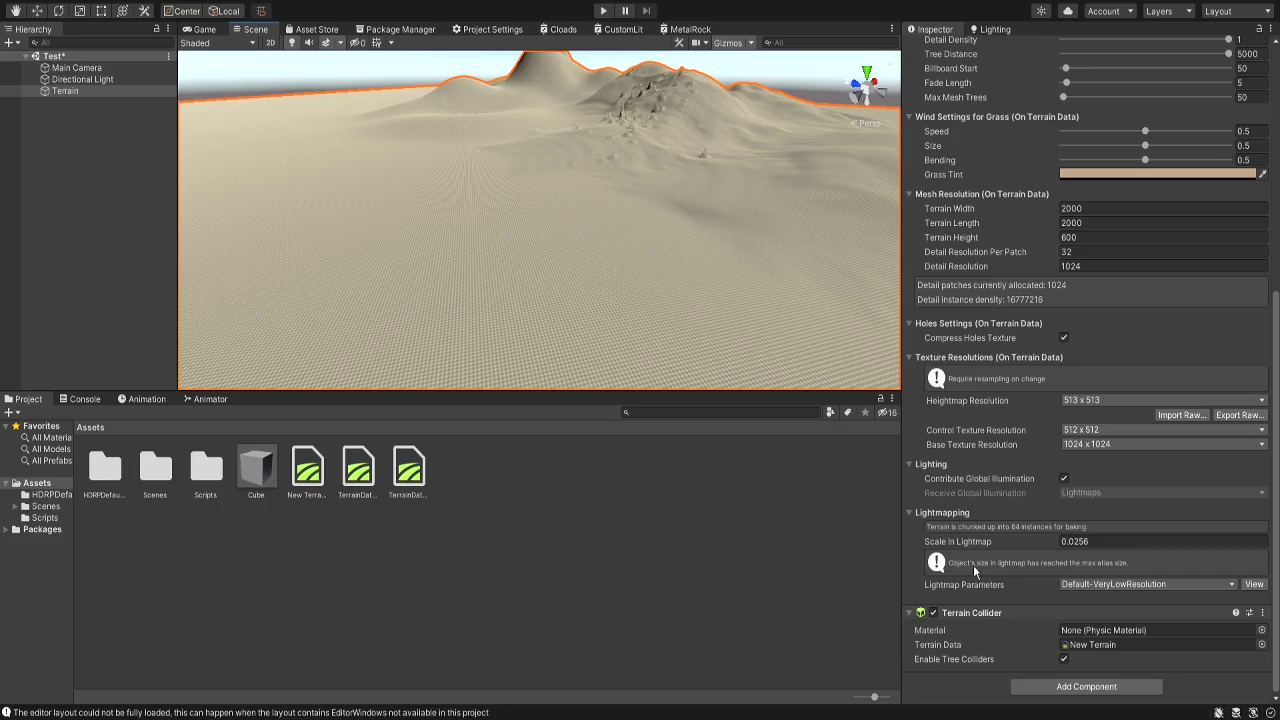
# Step: Set the terrain's Scale In Lightmap to 0.01
pyautogui.click(1112, 542)
pyautogui.click(1118, 542)
pyautogui.press('BackSpace')
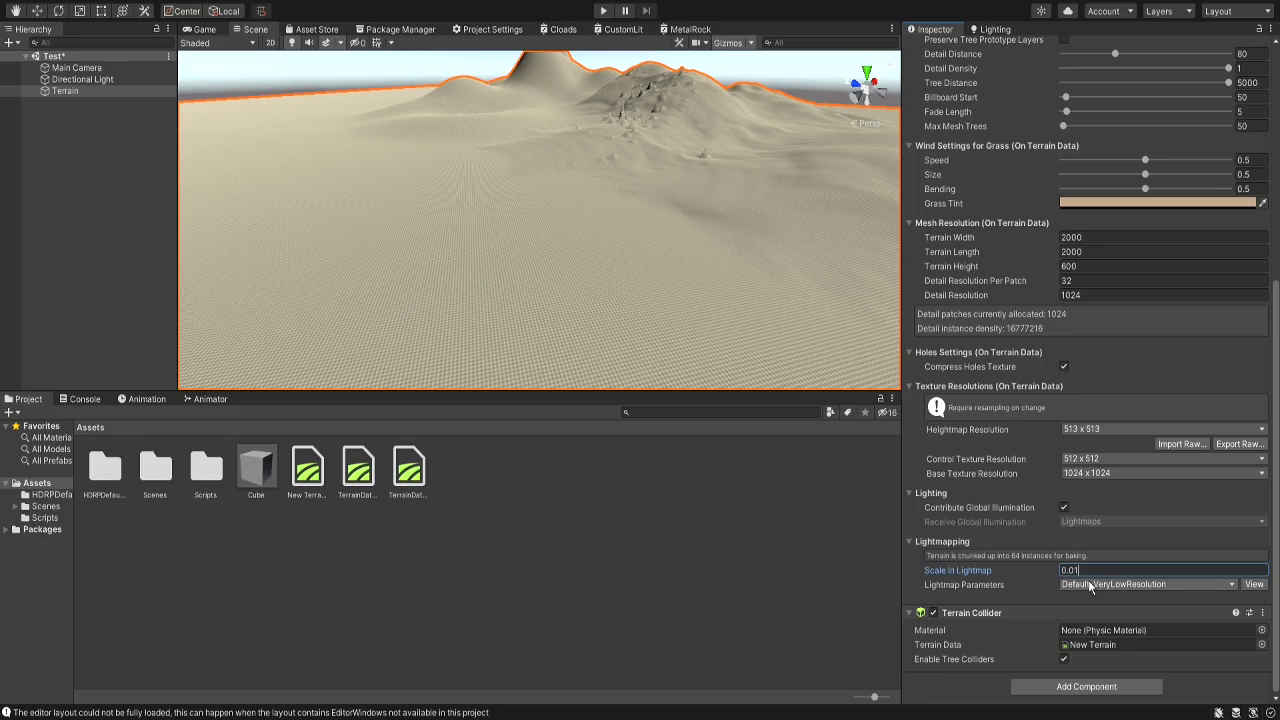
pyautogui.press('Return')
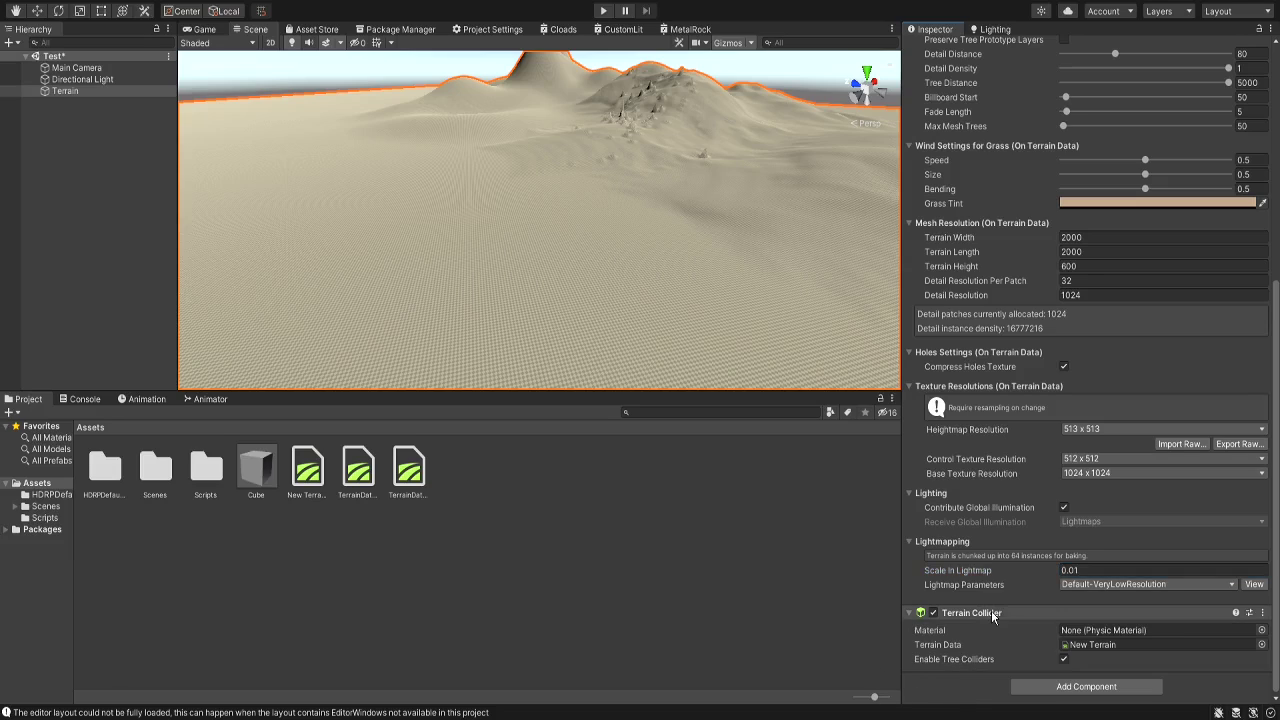
# Step: Switch to the Paint Holes mode and paint an elongated hole in the flat ground in front of the hills at brush size 100
pyautogui.scroll(5, 1097, 491)
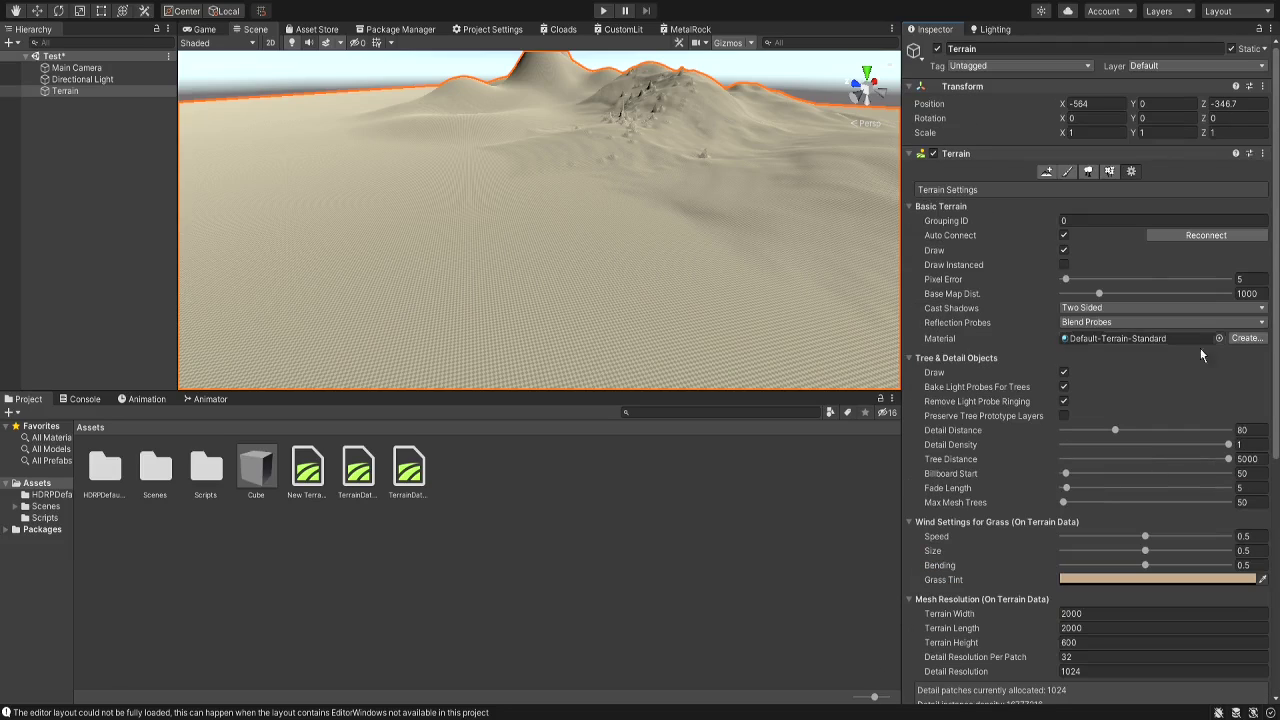
pyautogui.click(1067, 171)
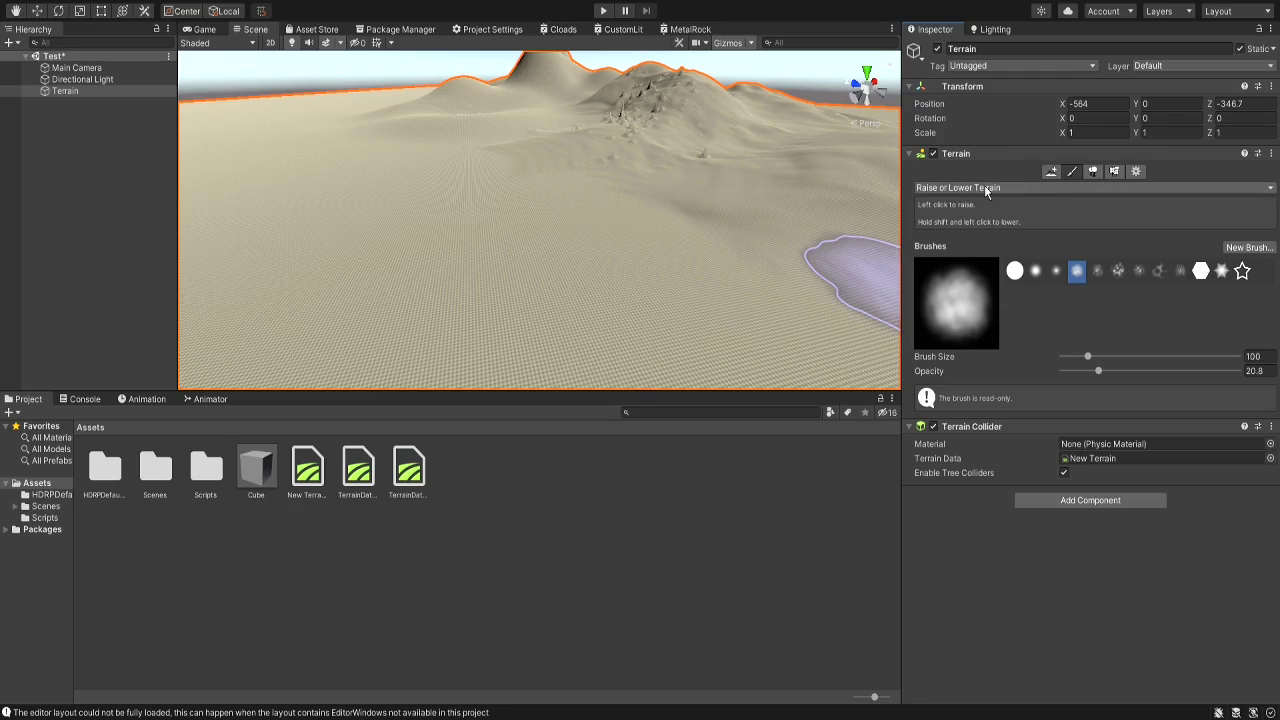
pyautogui.click(972, 228)
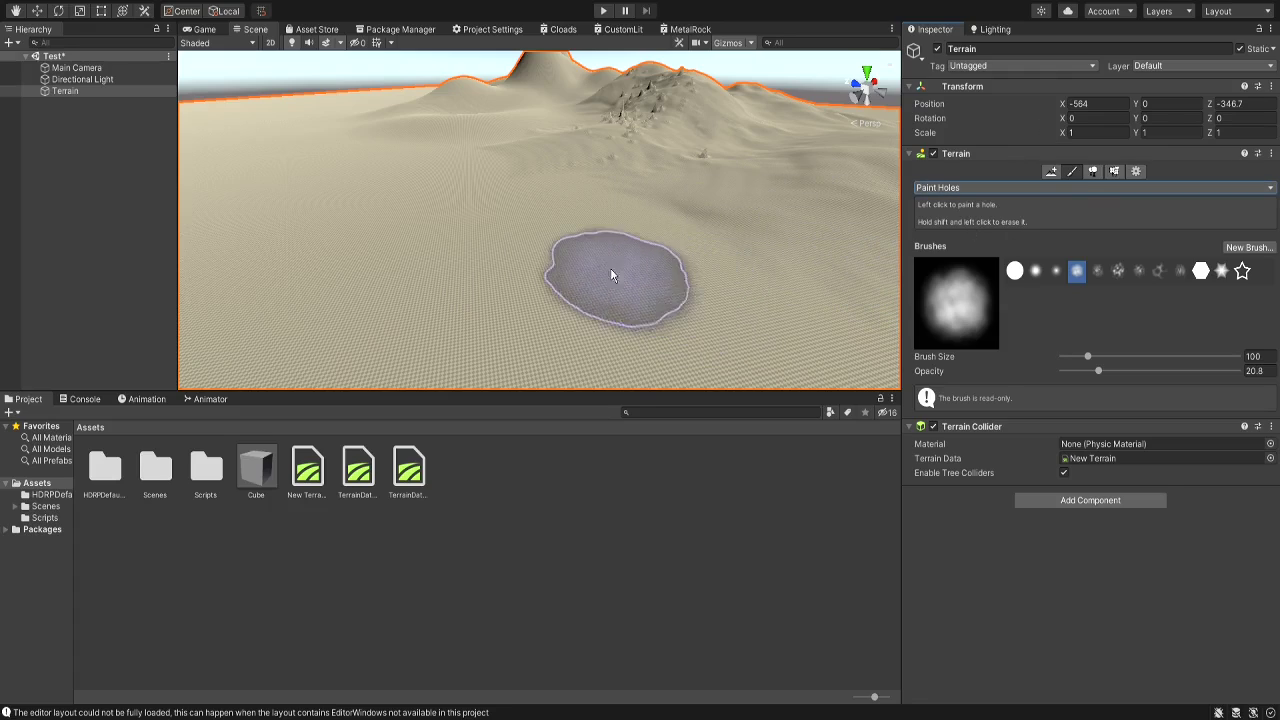
pyautogui.moveTo(543, 297)
pyautogui.mouseDown()
pyautogui.moveTo(559, 270)
pyautogui.moveTo(535, 270)
pyautogui.moveTo(575, 236)
pyautogui.moveTo(596, 250)
pyautogui.mouseUp()
pyautogui.moveTo(600, 254)
pyautogui.mouseDown(button='right')
pyautogui.moveTo(623, 306)
pyautogui.moveTo(710, 160)
pyautogui.moveTo(673, 278)
pyautogui.moveTo(600, 280)
pyautogui.mouseUp(button='right')
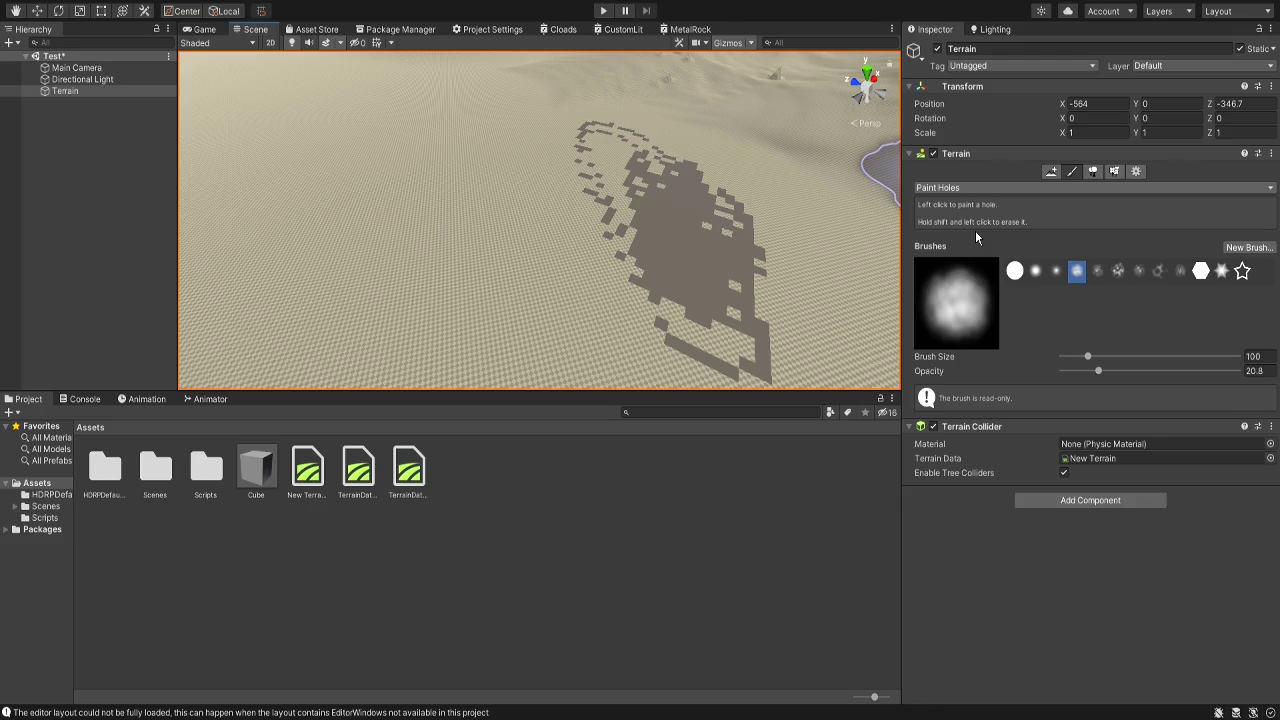
# Step: Look at the Paint Texture mode, and switch the terrain painting to Set Height
pyautogui.click(968, 242)
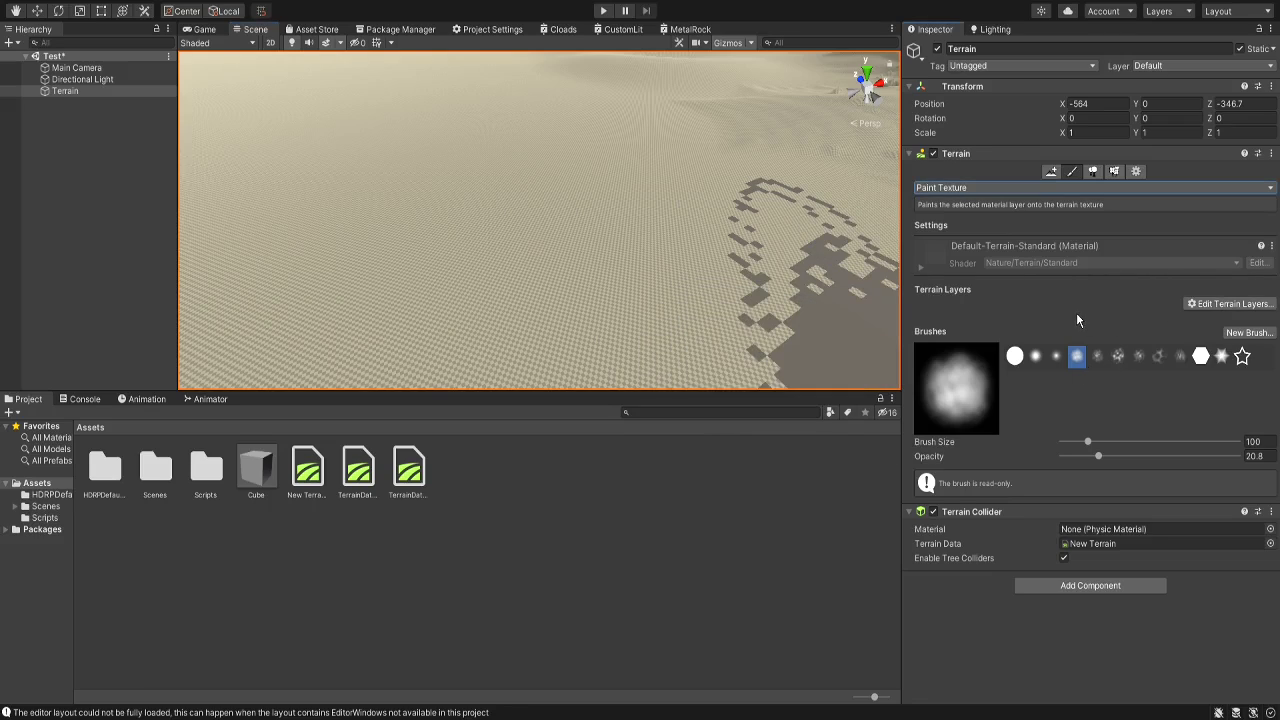
pyautogui.click(977, 188)
pyautogui.click(970, 260)
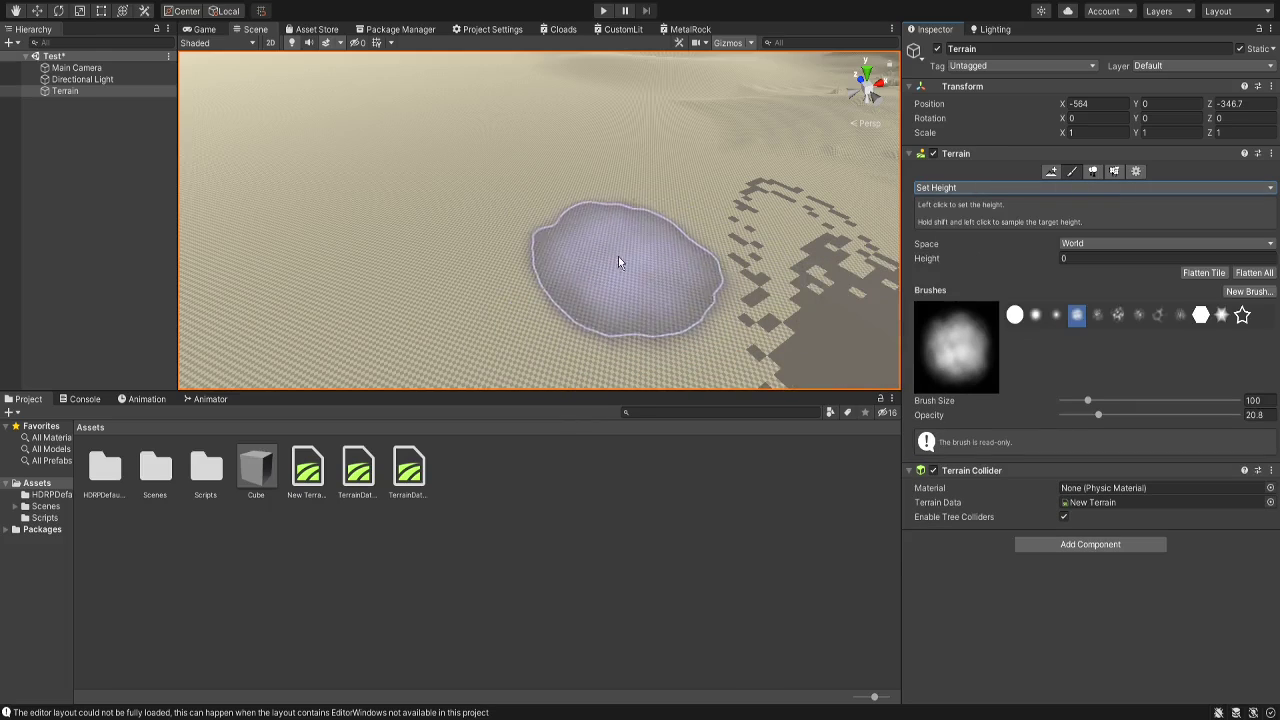
# Step: Lower parts of the slope beyond the painted hole to height 0 with the soft round brush at size 100
pyautogui.moveTo(528, 253); pyautogui.dragTo(640, 227, button='right')
pyautogui.click(1036, 315)
pyautogui.moveTo(703, 277); pyautogui.dragTo(733, 268, button='right')
pyautogui.moveTo(828, 190)
pyautogui.mouseDown()
pyautogui.moveTo(762, 225)
pyautogui.moveTo(730, 208)
pyautogui.moveTo(795, 180)
pyautogui.moveTo(705, 355)
pyautogui.mouseUp()
pyautogui.moveTo(800, 275); pyautogui.dragTo(778, 204, button='right')
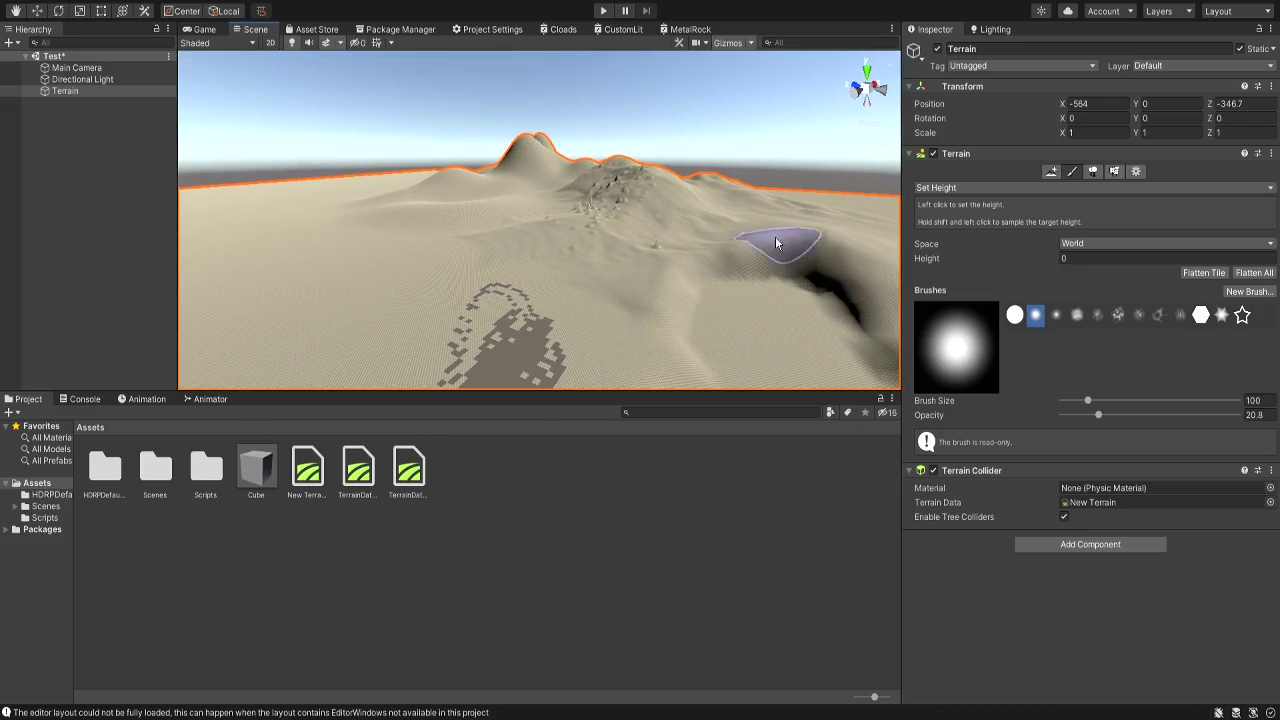
pyautogui.moveTo(762, 243)
pyautogui.mouseDown()
pyautogui.moveTo(848, 262)
pyautogui.moveTo(697, 280)
pyautogui.moveTo(882, 314)
pyautogui.mouseUp()
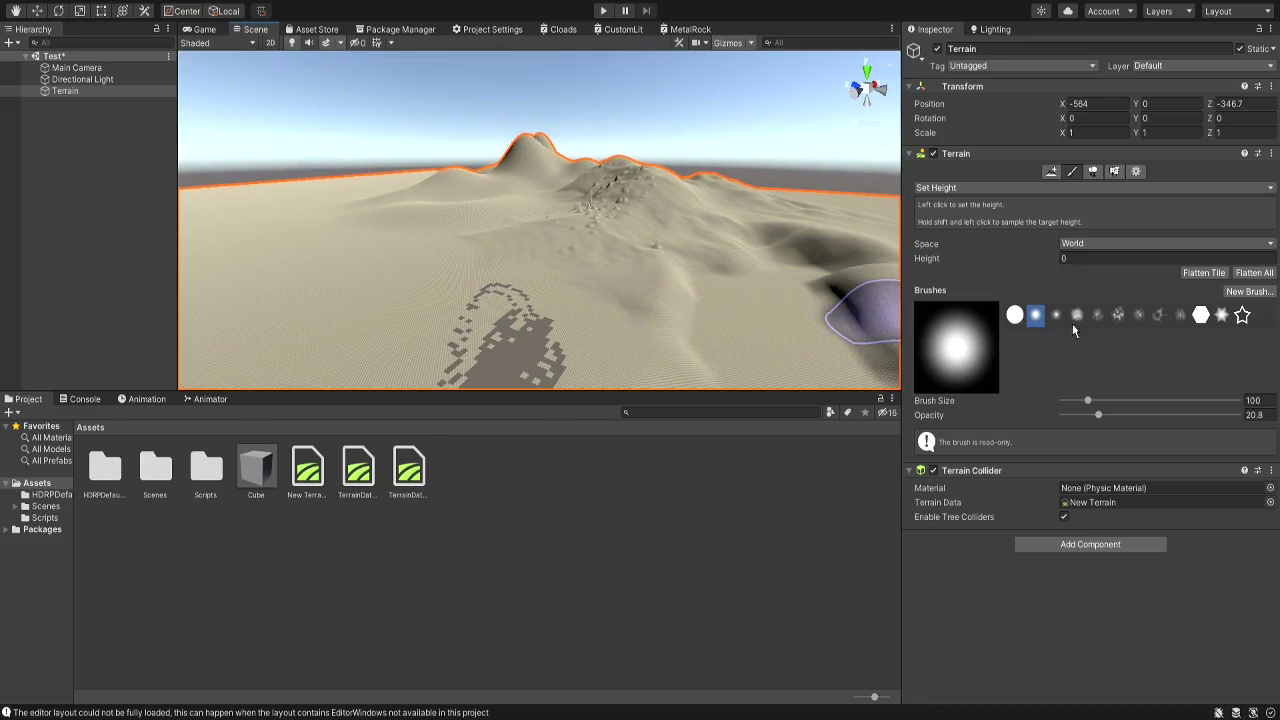
# Step: Smooth the spiky hillside and the slope below it with Smooth Height at brush size 100
pyautogui.click(981, 277)
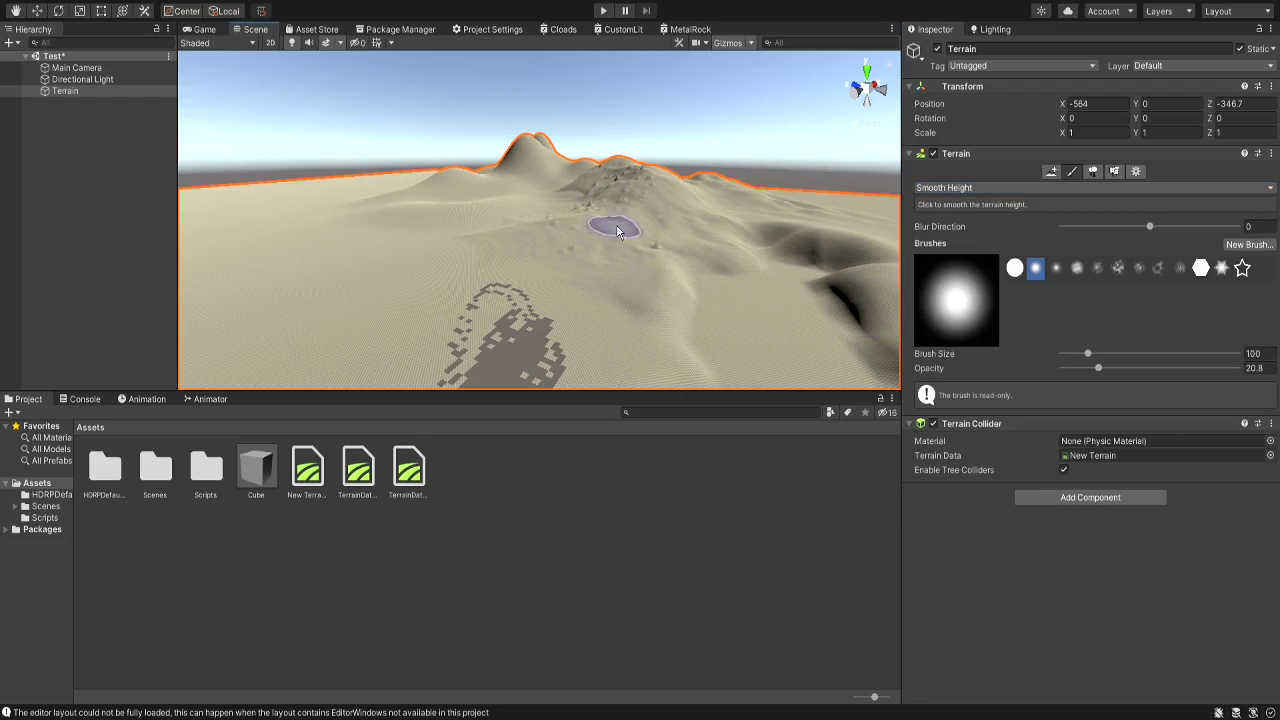
pyautogui.moveTo(617, 232)
pyautogui.mouseDown()
pyautogui.moveTo(597, 226)
pyautogui.moveTo(608, 183)
pyautogui.moveTo(643, 289)
pyautogui.moveTo(692, 249)
pyautogui.moveTo(676, 272)
pyautogui.moveTo(857, 286)
pyautogui.moveTo(845, 343)
pyautogui.moveTo(868, 382)
pyautogui.moveTo(803, 251)
pyautogui.moveTo(831, 257)
pyautogui.moveTo(814, 247)
pyautogui.moveTo(818, 301)
pyautogui.moveTo(845, 300)
pyautogui.moveTo(795, 314)
pyautogui.mouseUp()
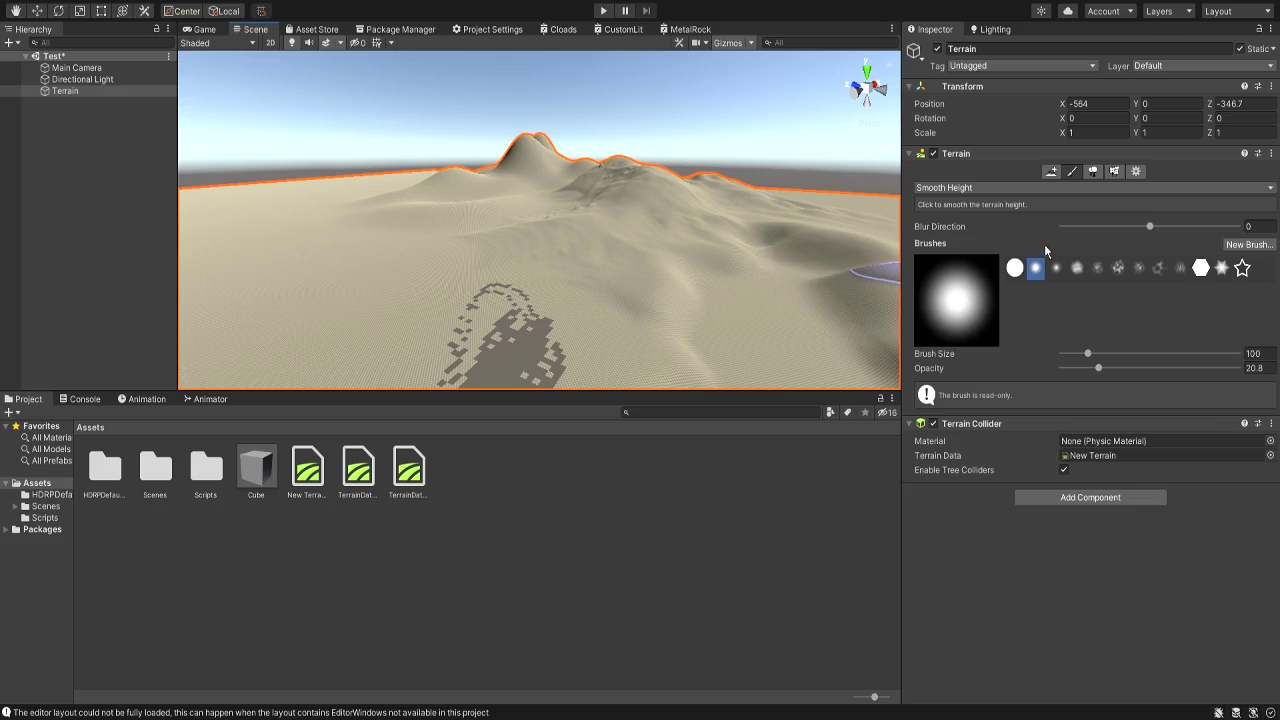
# Step: Switch to the Stamp Terrain mode and set the Stamp Height to 14
pyautogui.click(987, 291)
pyautogui.moveTo(650, 292); pyautogui.dragTo(706, 349, button='right')
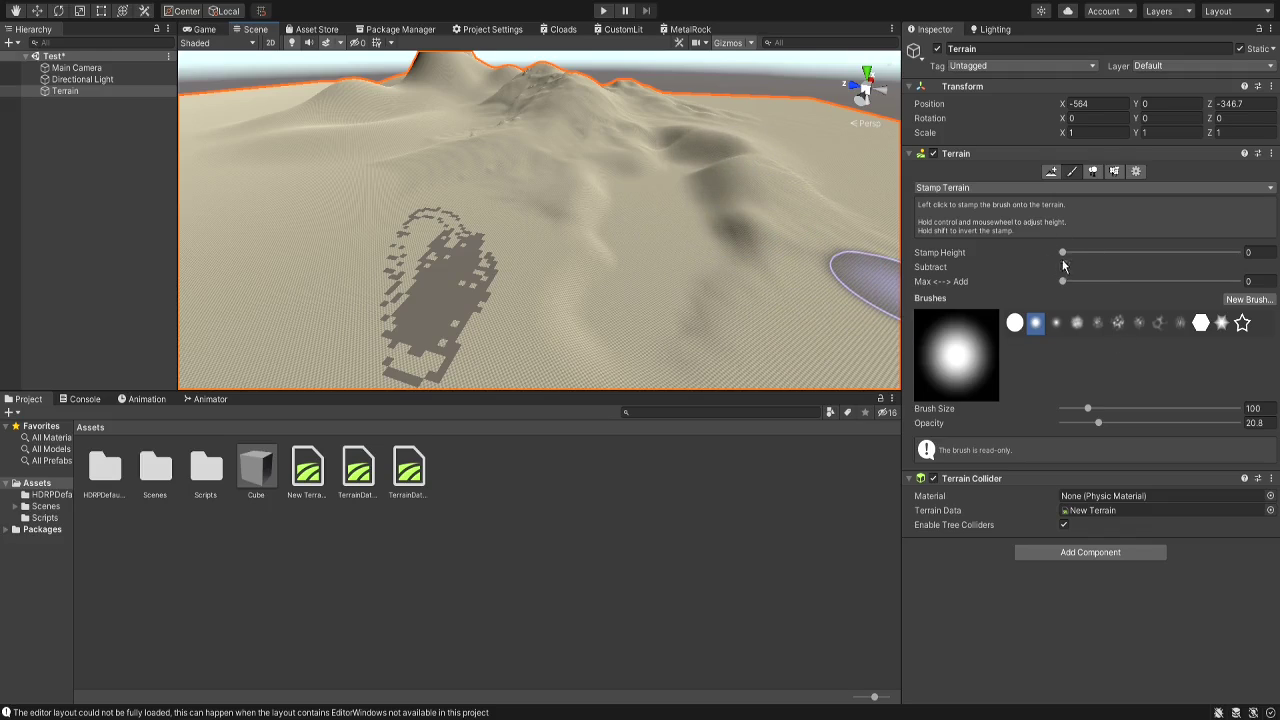
pyautogui.moveTo(1062, 252); pyautogui.dragTo(1089, 252)
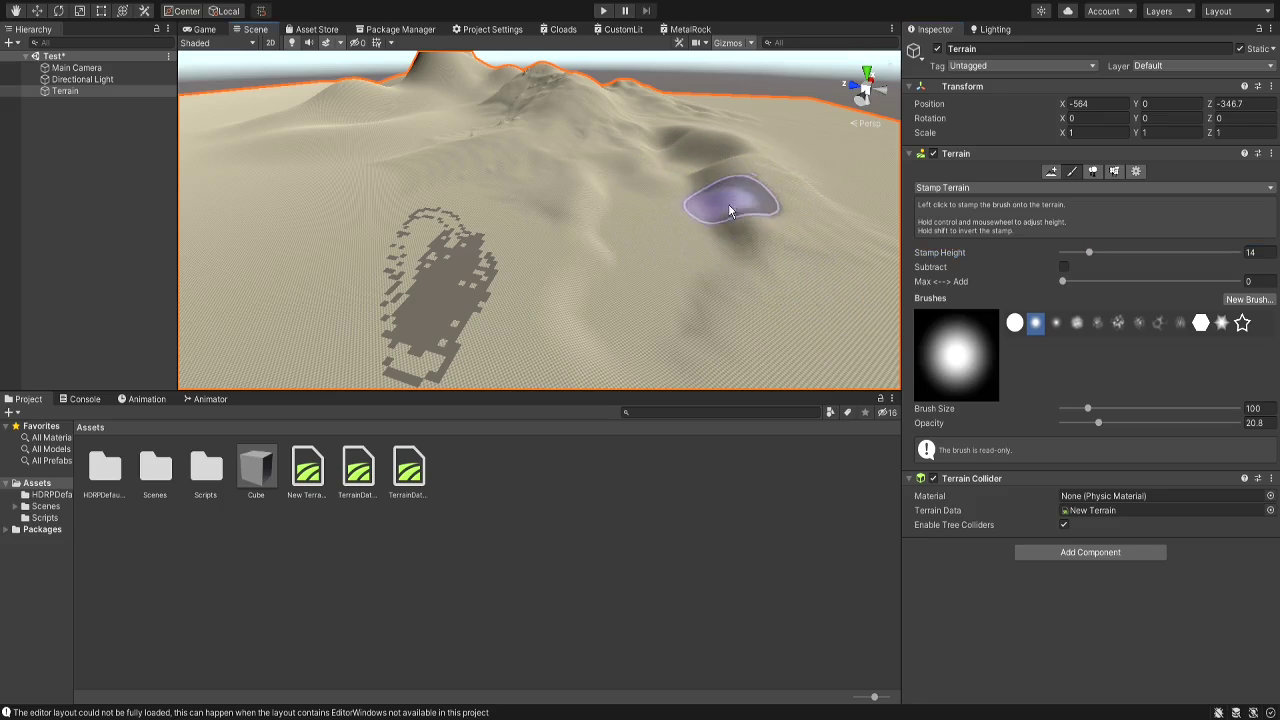
pyautogui.moveTo(720, 270)
pyautogui.mouseDown(button='right')
pyautogui.moveTo(677, 271)
pyautogui.moveTo(806, 263)
pyautogui.moveTo(831, 224)
pyautogui.moveTo(777, 277)
pyautogui.moveTo(617, 337)
pyautogui.moveTo(625, 248)
pyautogui.moveTo(880, 355)
pyautogui.mouseUp(button='right')
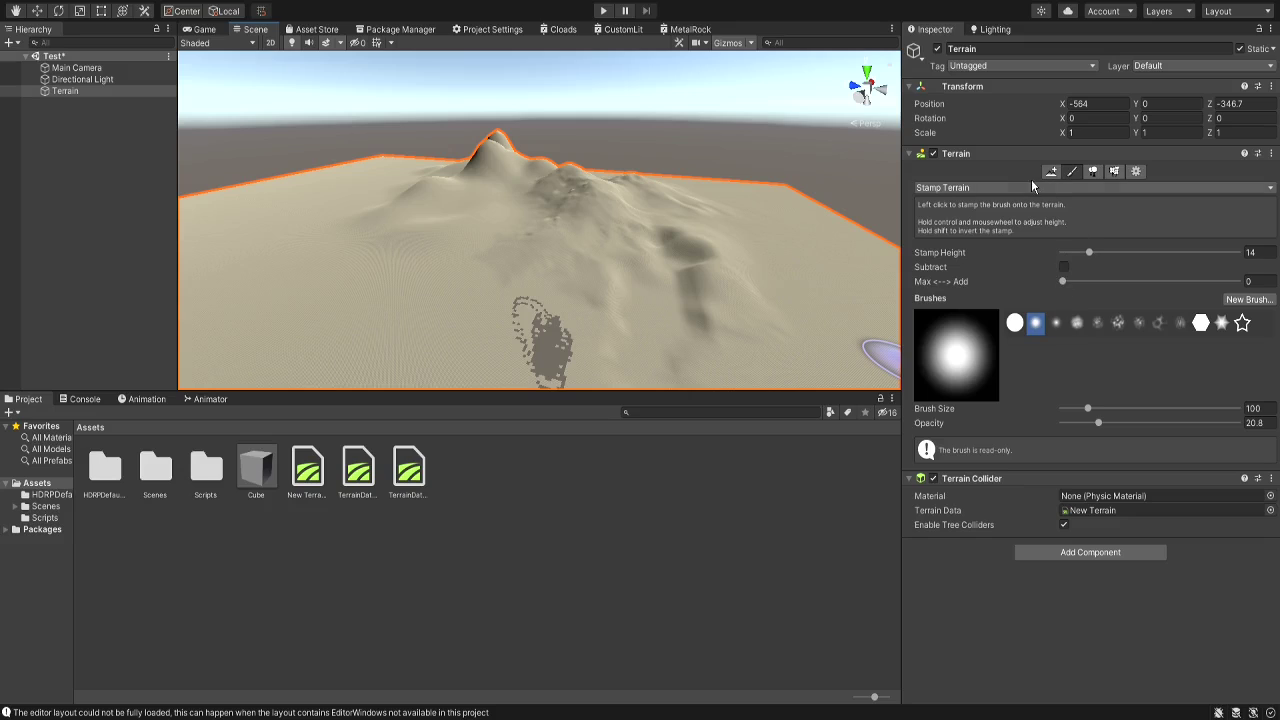
pyautogui.click(749, 588)
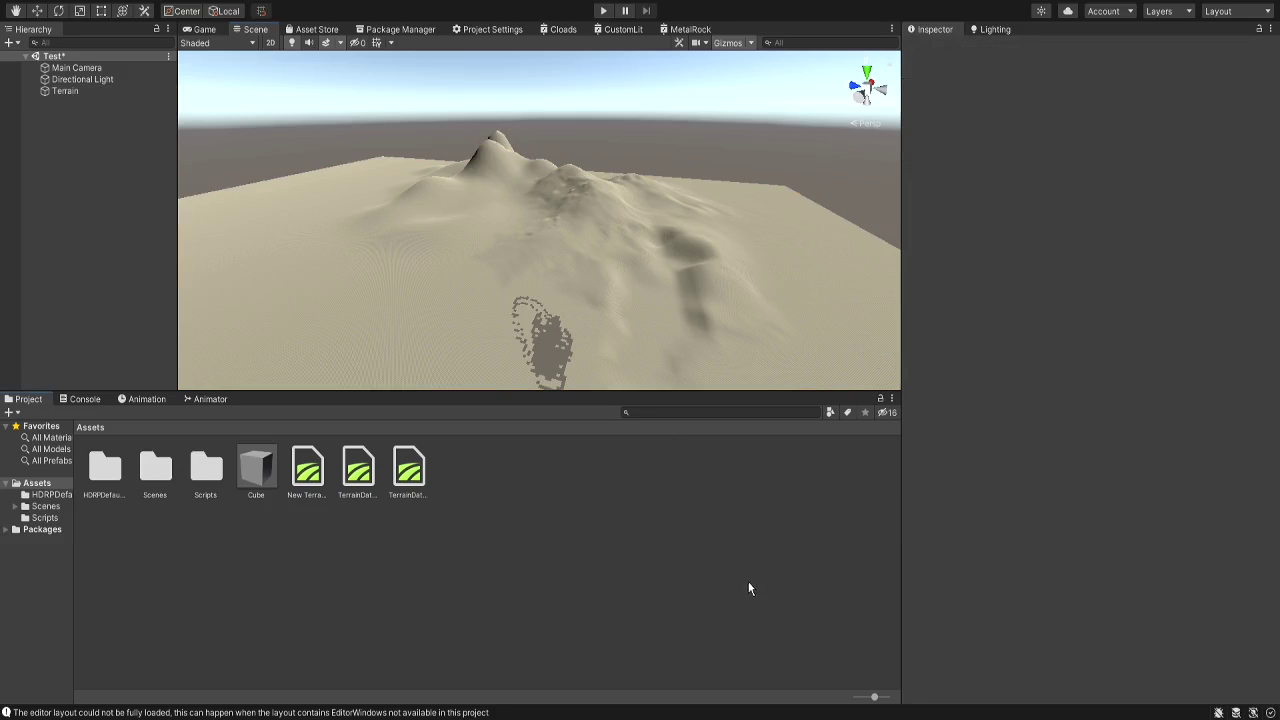
pyautogui.moveTo(632, 222); pyautogui.dragTo(598, 218, button='right')
pyautogui.click(599, 219)
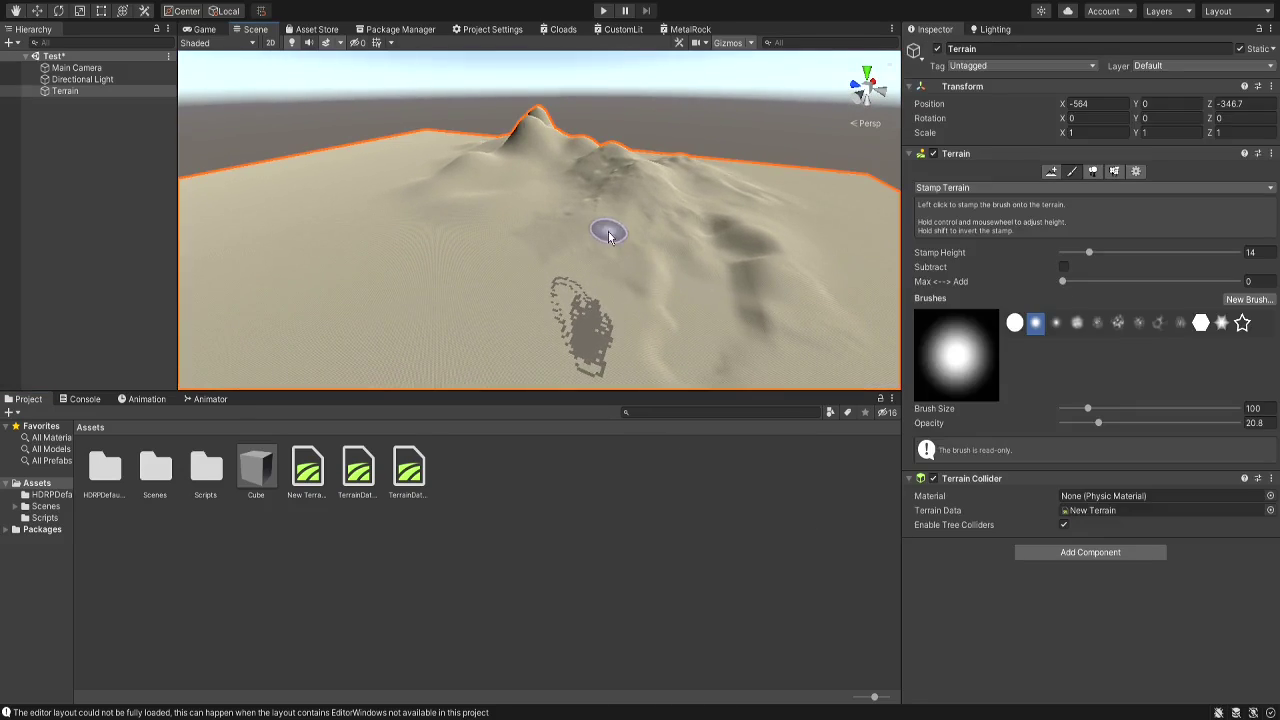
# Step: Reselect the terrain and switch its painting mode to Raise or Lower Terrain
pyautogui.click(588, 547)
pyautogui.moveTo(528, 283); pyautogui.dragTo(137, 69, button='right')
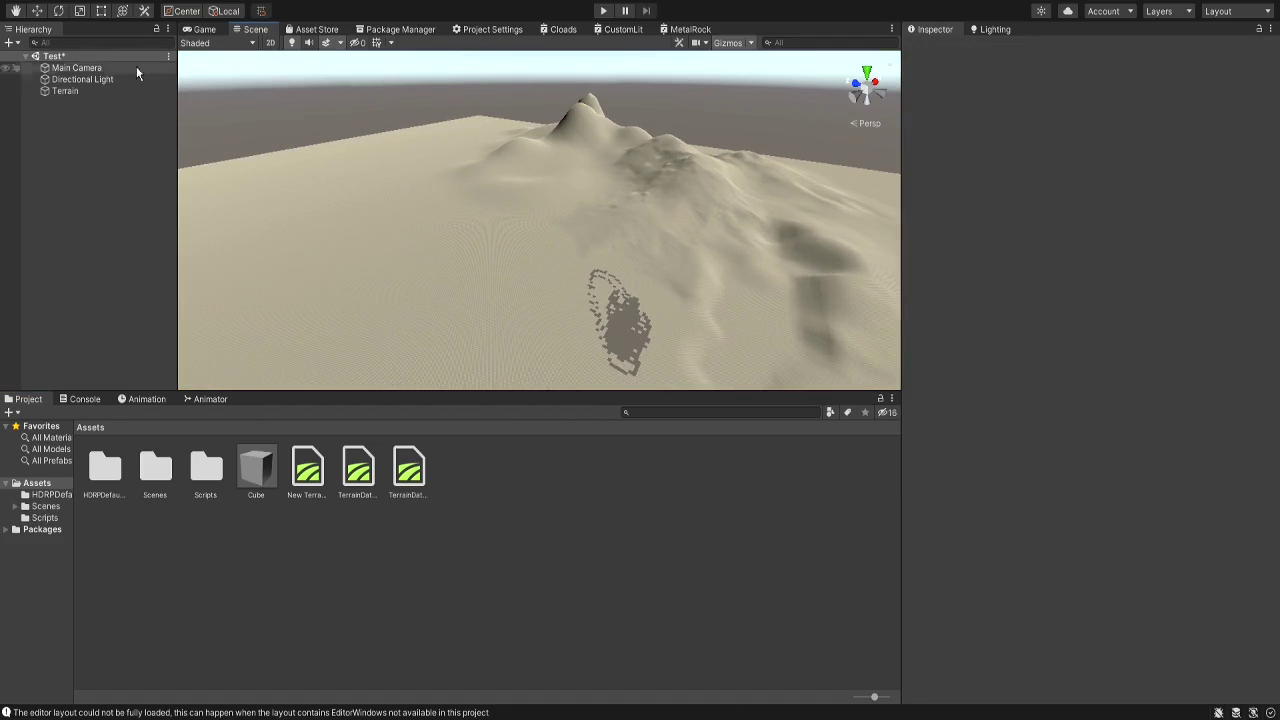
pyautogui.click(380, 151)
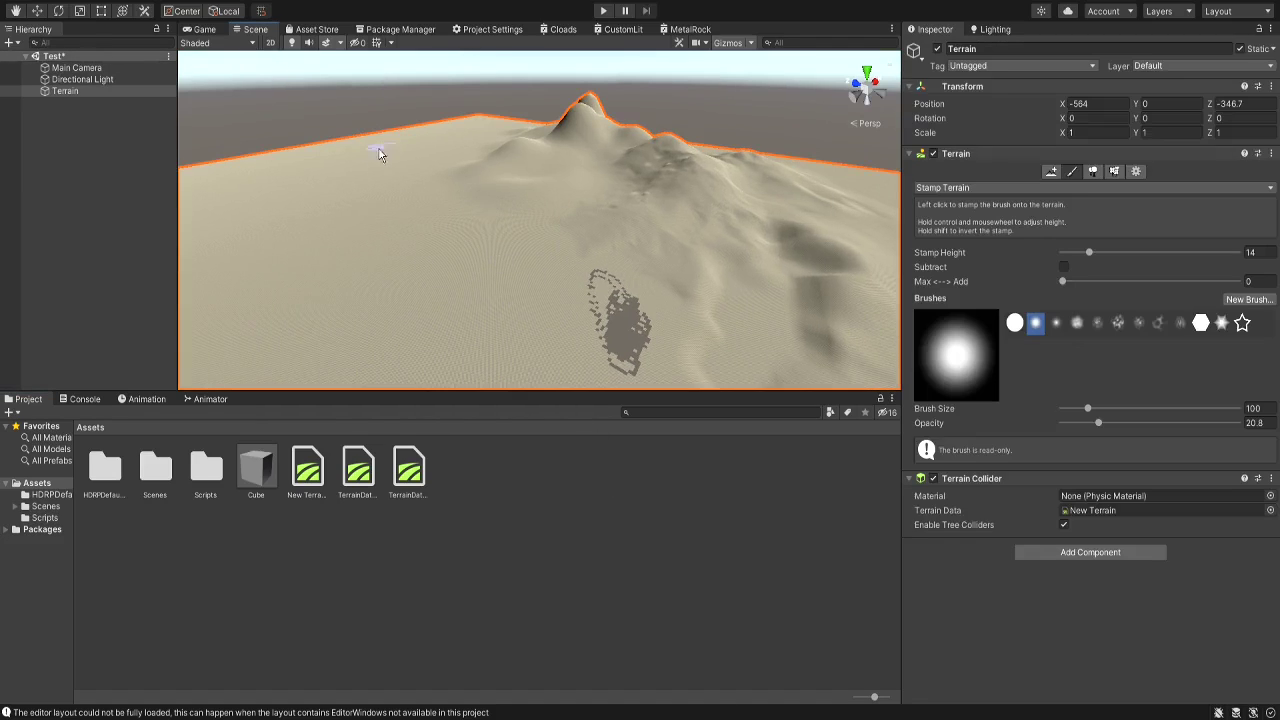
pyautogui.click(975, 192)
pyautogui.click(970, 207)
pyautogui.moveTo(682, 223); pyautogui.dragTo(503, 224, button='right')
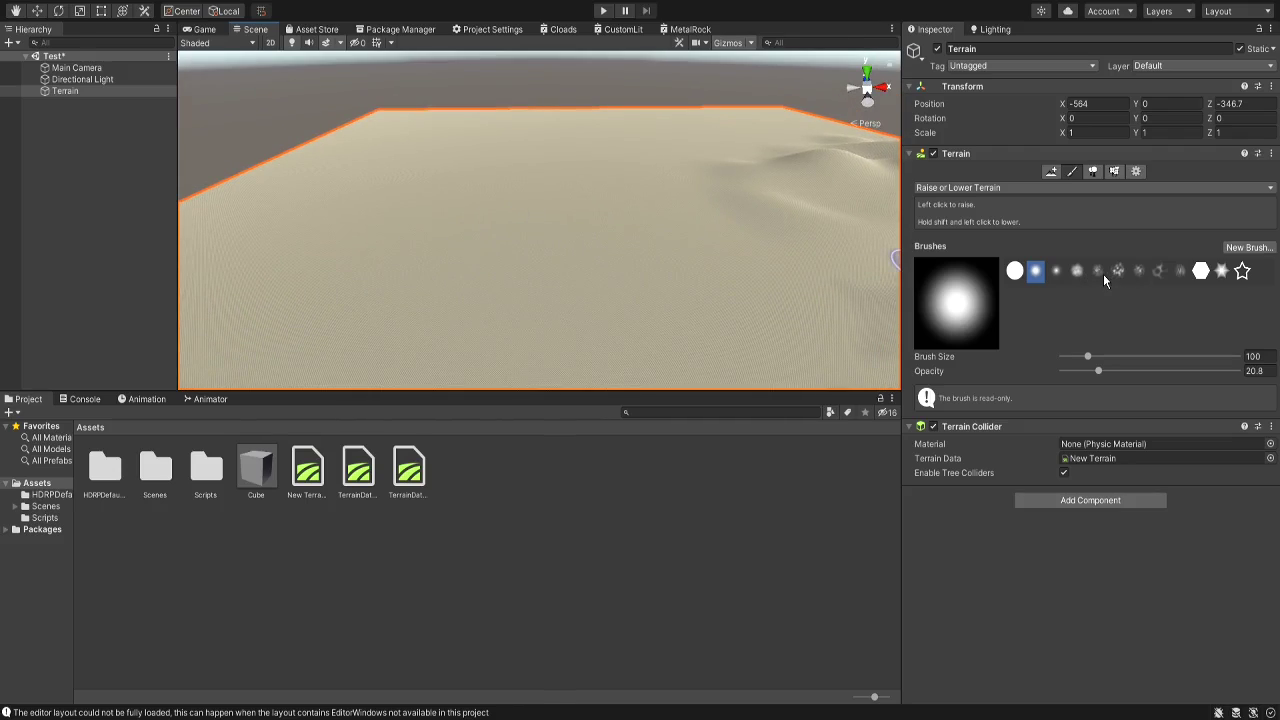
# Step: Choose the cloudy noise brush and set its opacity to 0.2 and its size to 126
pyautogui.click(1099, 273)
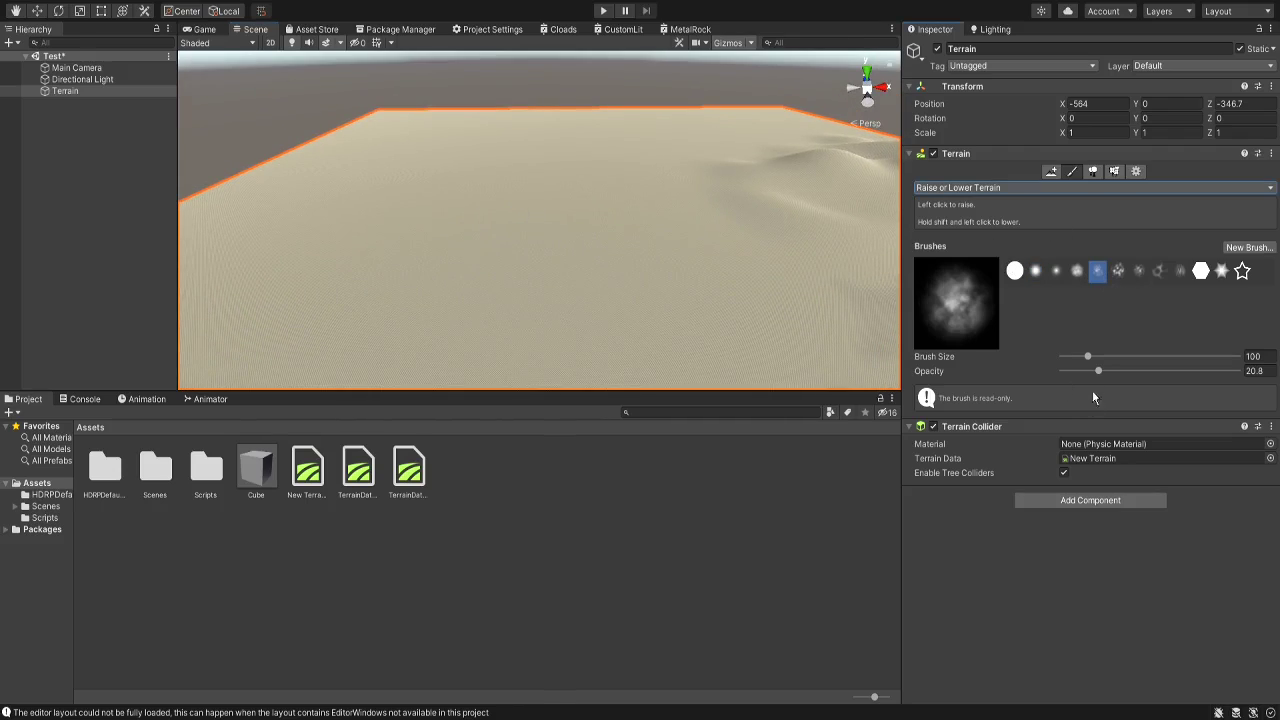
pyautogui.moveTo(1098, 371); pyautogui.dragTo(1094, 372)
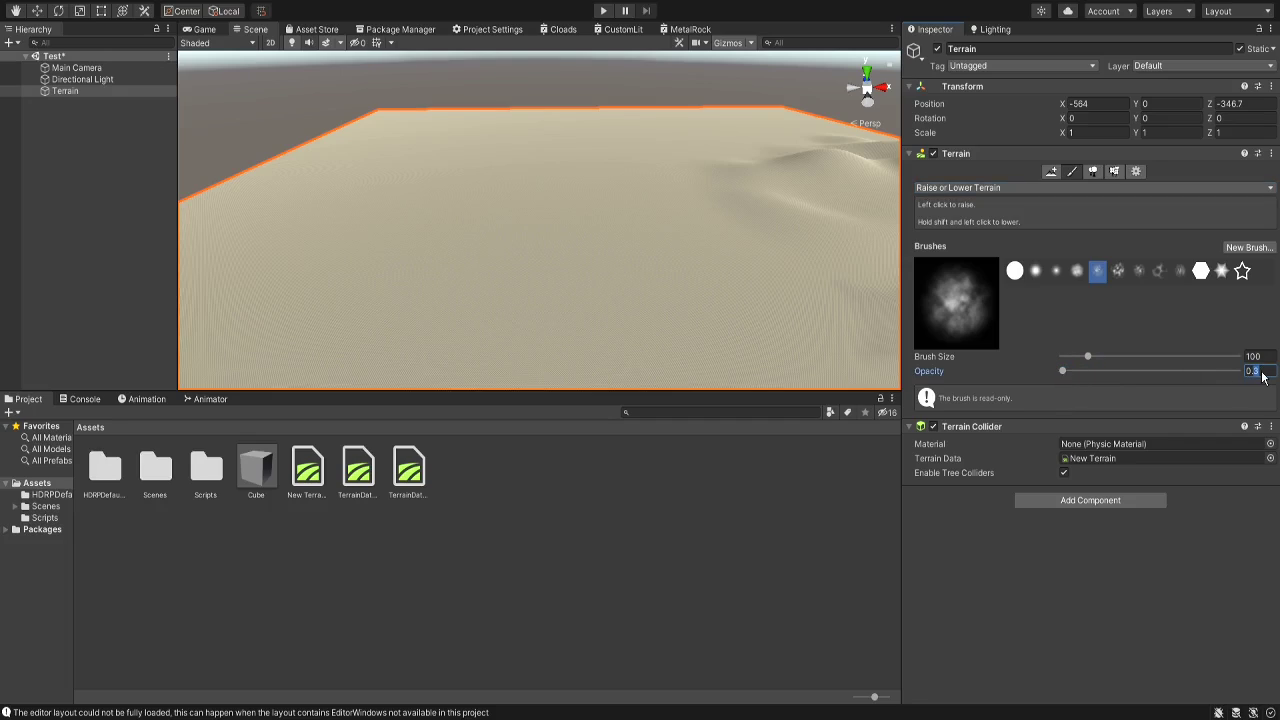
pyautogui.click(1145, 424)
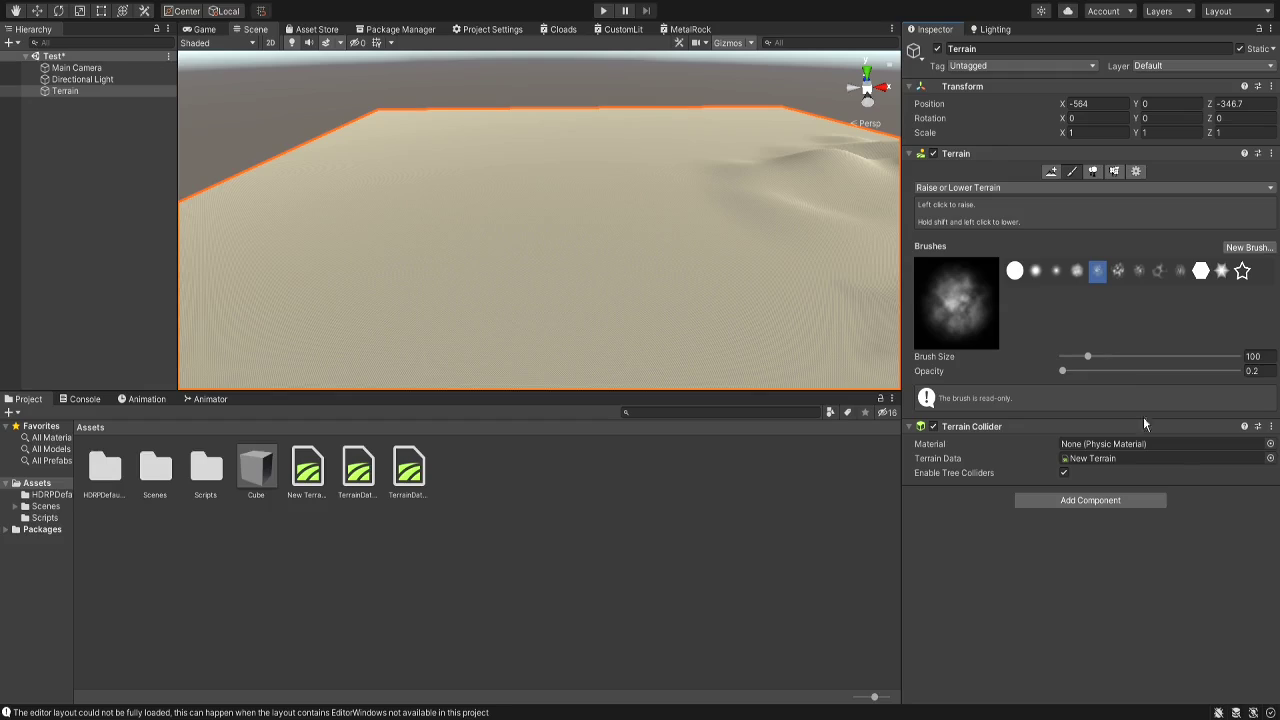
pyautogui.click(1083, 361)
pyautogui.moveTo(1091, 361); pyautogui.dragTo(1092, 361)
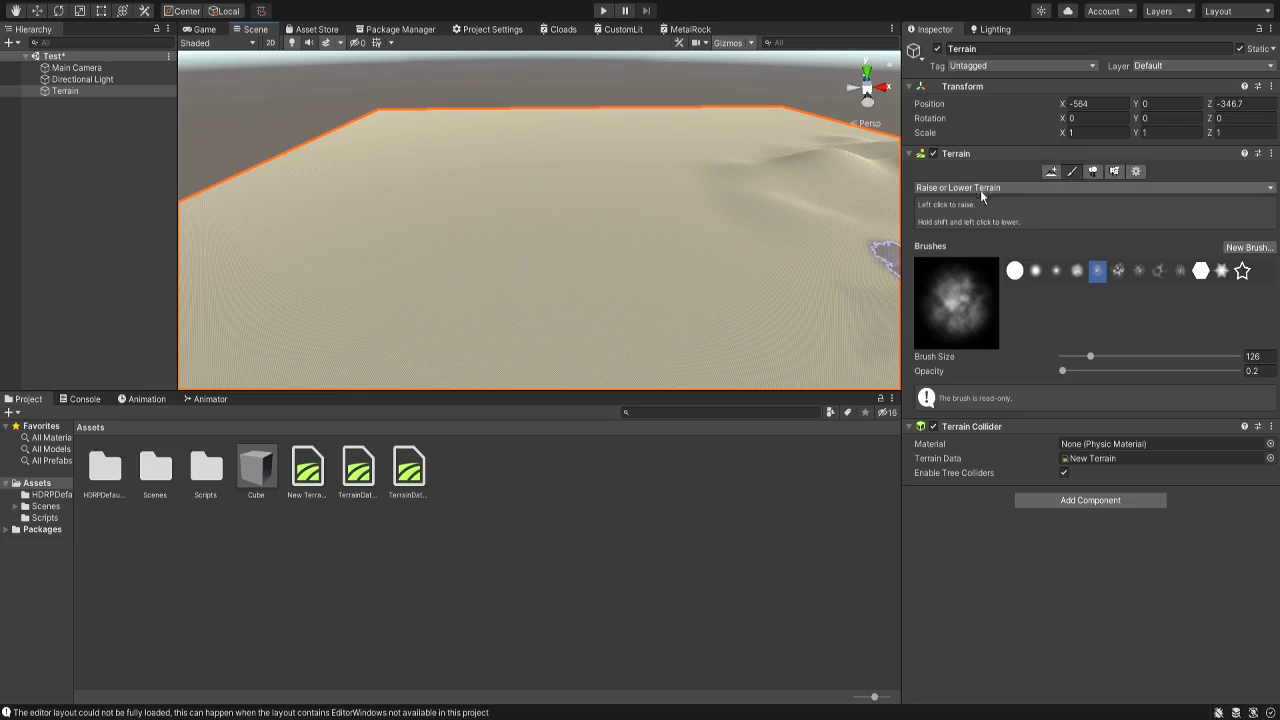
# Step: Raise a hill on the flat part of the terrain with the soft round brush at opacity 3.2
pyautogui.click(1104, 293)
pyautogui.click(1036, 271)
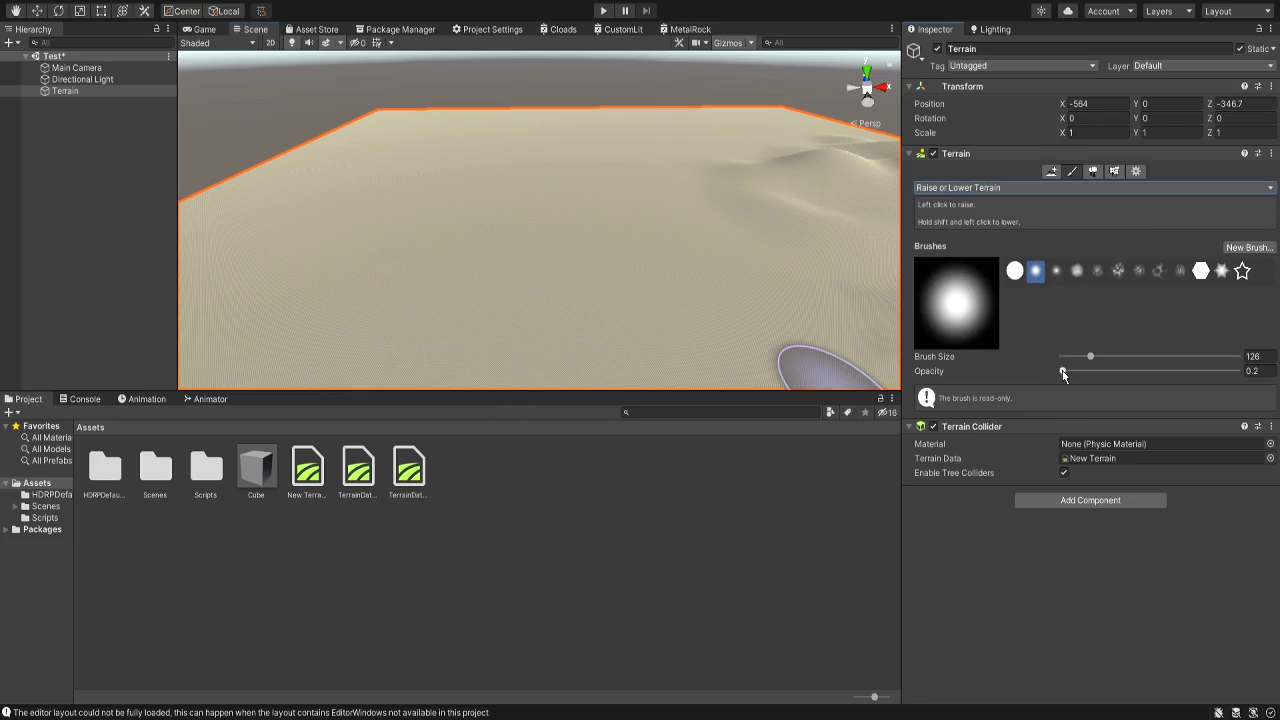
pyautogui.moveTo(1063, 370); pyautogui.dragTo(1068, 370)
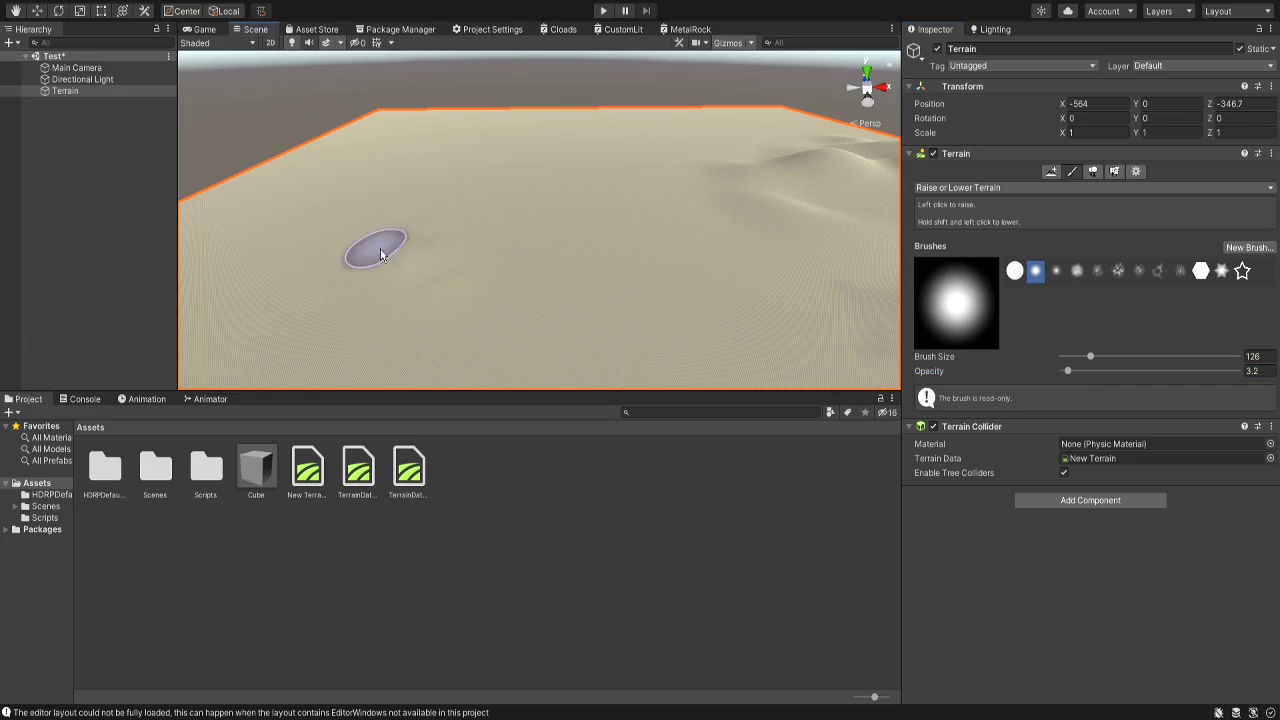
pyautogui.moveTo(357, 251)
pyautogui.mouseDown(button='right')
pyautogui.moveTo(329, 259)
pyautogui.moveTo(314, 206)
pyautogui.moveTo(366, 234)
pyautogui.moveTo(394, 279)
pyautogui.moveTo(616, 220)
pyautogui.mouseUp(button='right')
pyautogui.press('w')
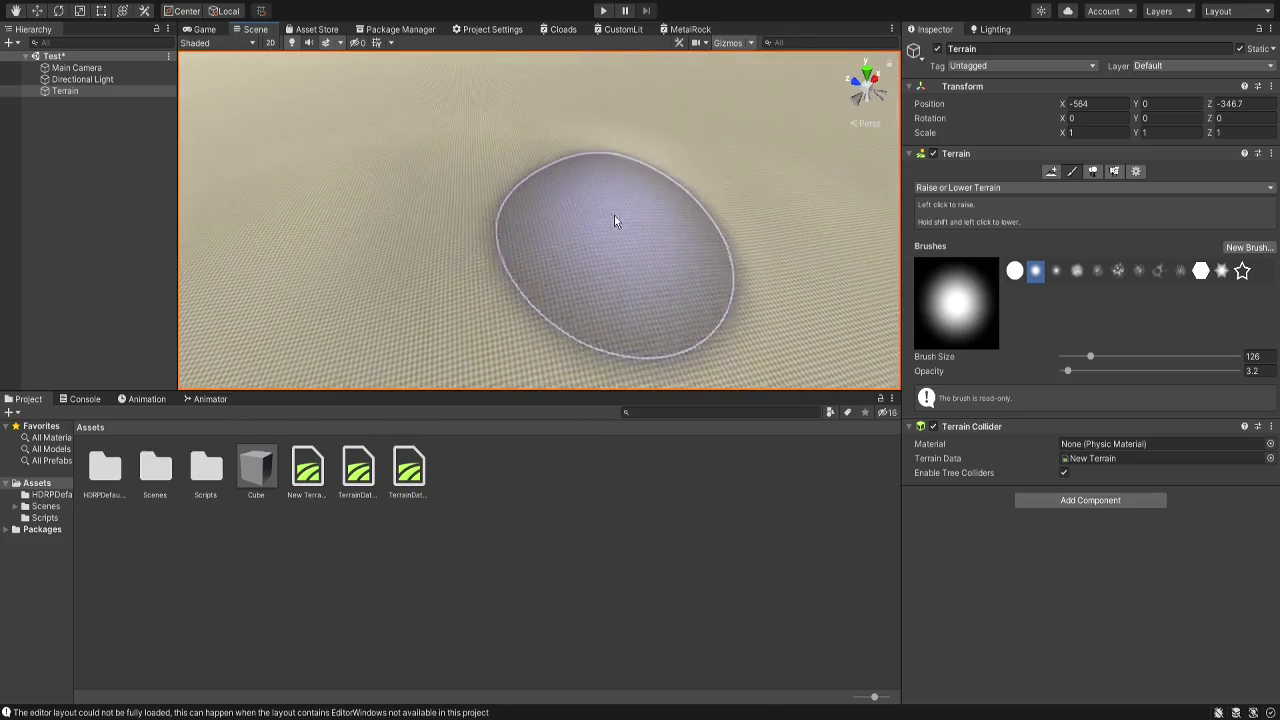
pyautogui.moveTo(428, 133)
pyautogui.mouseDown(button='right')
pyautogui.moveTo(326, 249)
pyautogui.moveTo(360, 209)
pyautogui.moveTo(397, 231)
pyautogui.moveTo(875, 135)
pyautogui.mouseUp(button='right')
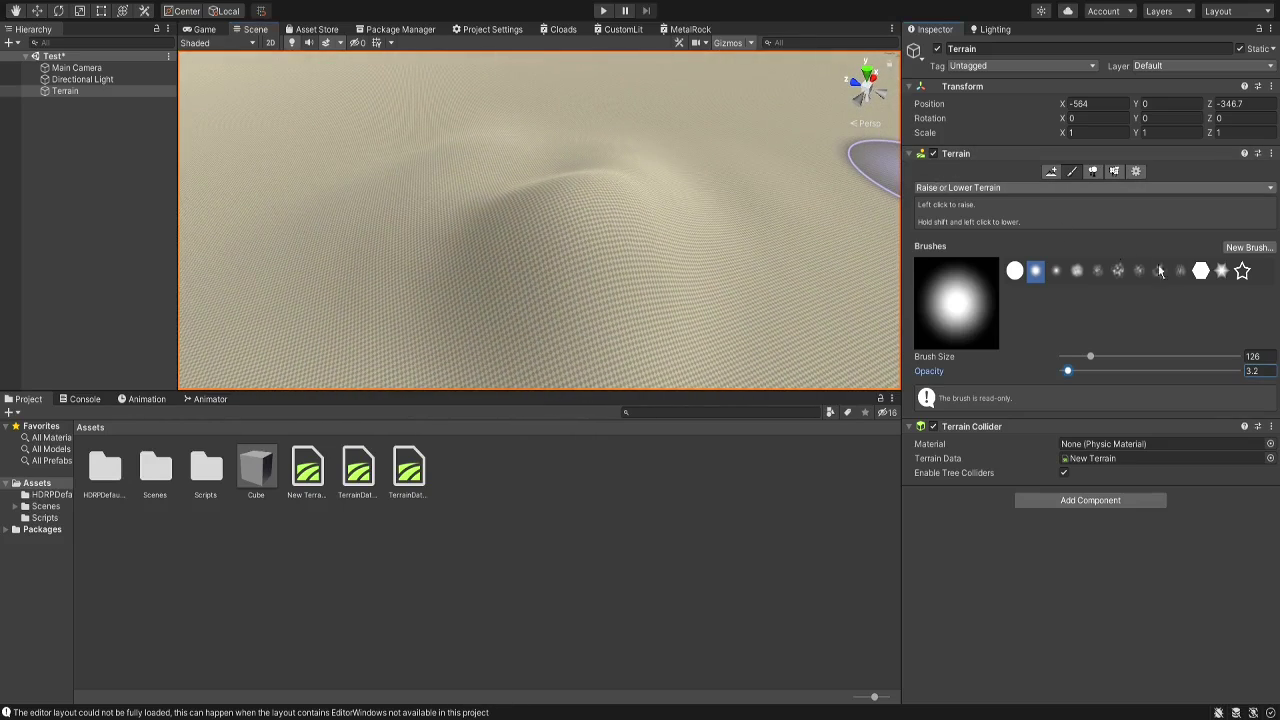
# Step: Build up the new hill with the cloudy brush at opacity 3.2 and 0.2, and add a plane to the scene
pyautogui.click(1118, 271)
pyautogui.click(1097, 271)
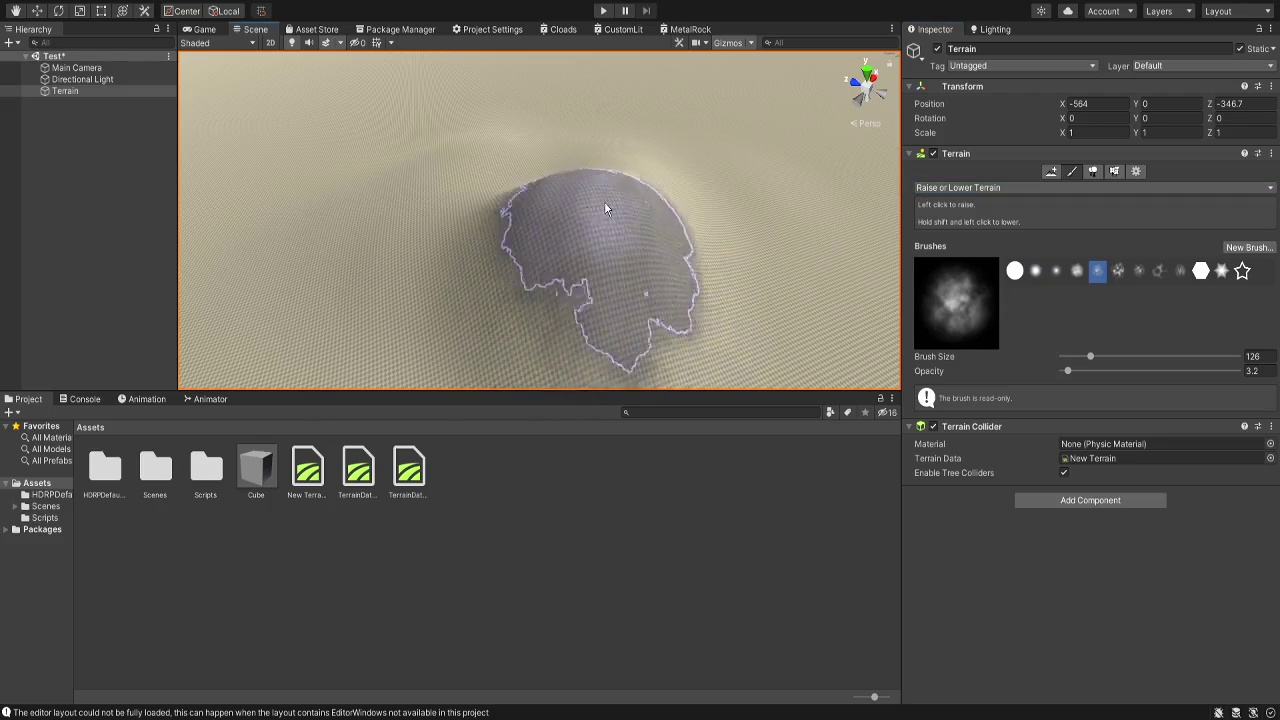
pyautogui.moveTo(605, 208)
pyautogui.mouseDown()
pyautogui.moveTo(449, 300)
pyautogui.moveTo(331, 323)
pyautogui.moveTo(560, 191)
pyautogui.moveTo(515, 331)
pyautogui.mouseUp()
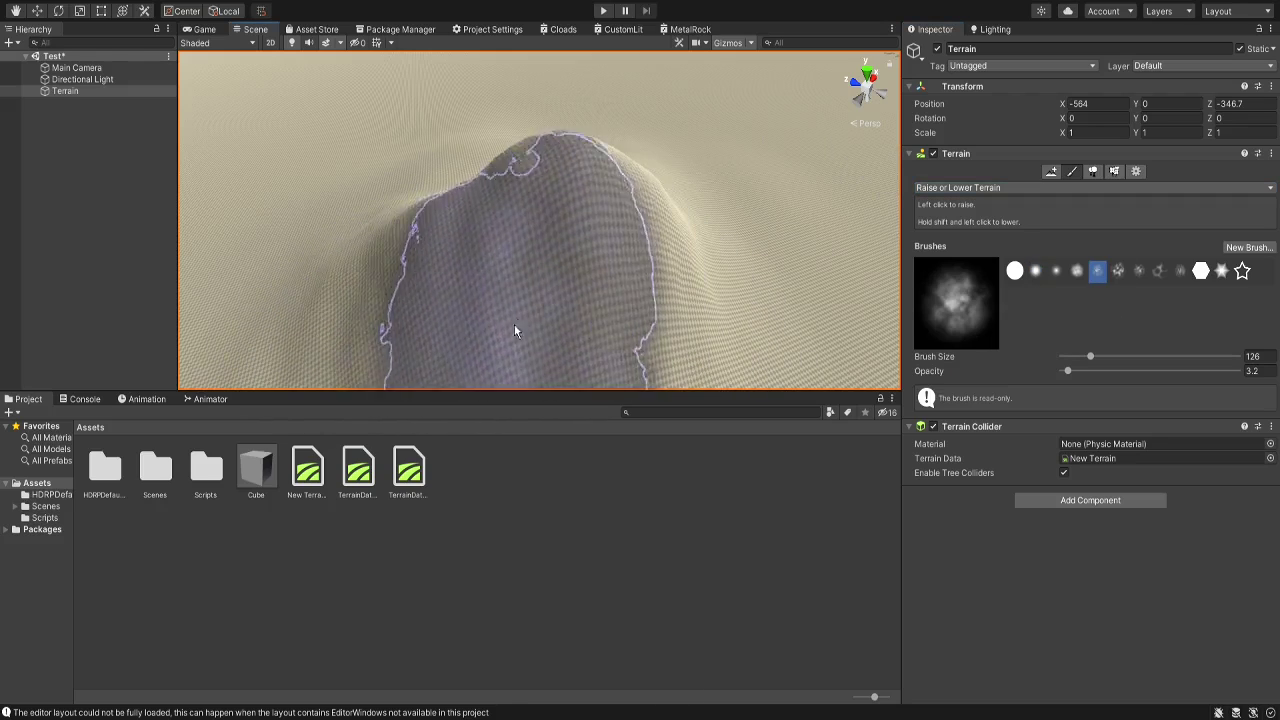
pyautogui.moveTo(1071, 373); pyautogui.dragTo(1063, 370)
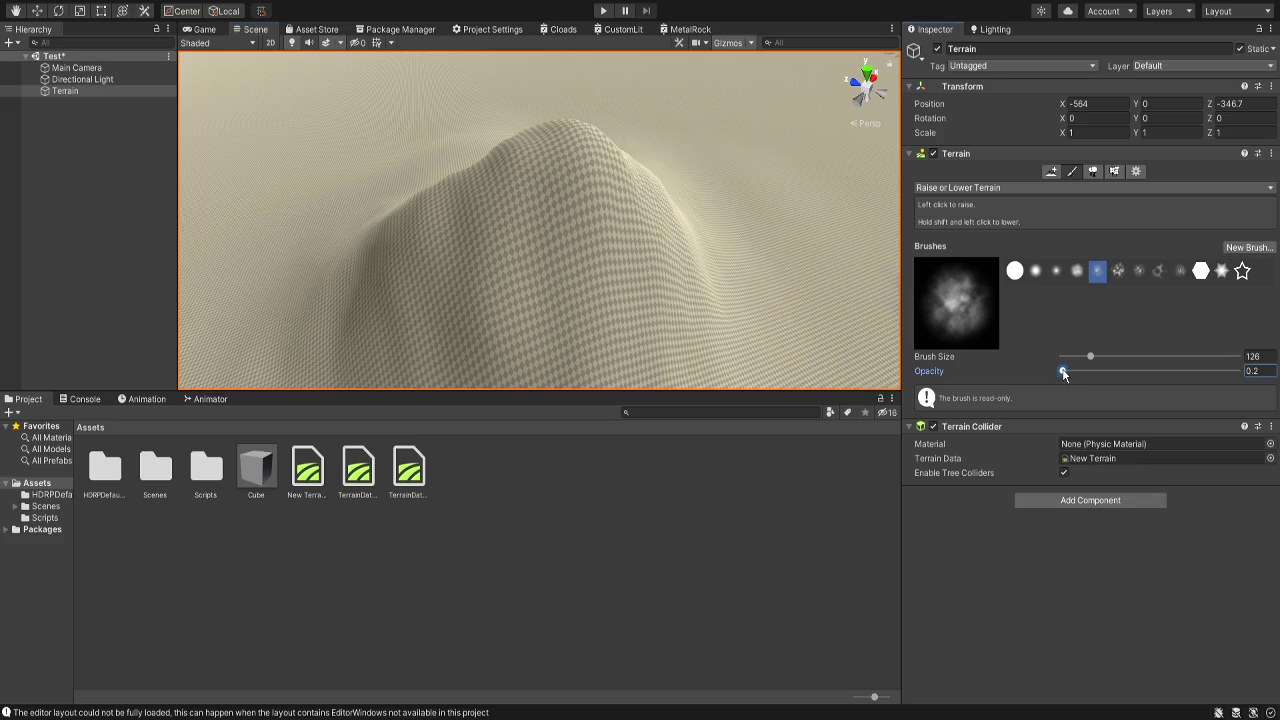
pyautogui.moveTo(495, 350)
pyautogui.mouseDown()
pyautogui.moveTo(630, 250)
pyautogui.moveTo(608, 237)
pyautogui.moveTo(528, 309)
pyautogui.moveTo(552, 178)
pyautogui.moveTo(566, 240)
pyautogui.moveTo(666, 249)
pyautogui.moveTo(557, 224)
pyautogui.moveTo(366, 237)
pyautogui.moveTo(357, 129)
pyautogui.moveTo(362, 158)
pyautogui.moveTo(414, 149)
pyautogui.mouseUp()
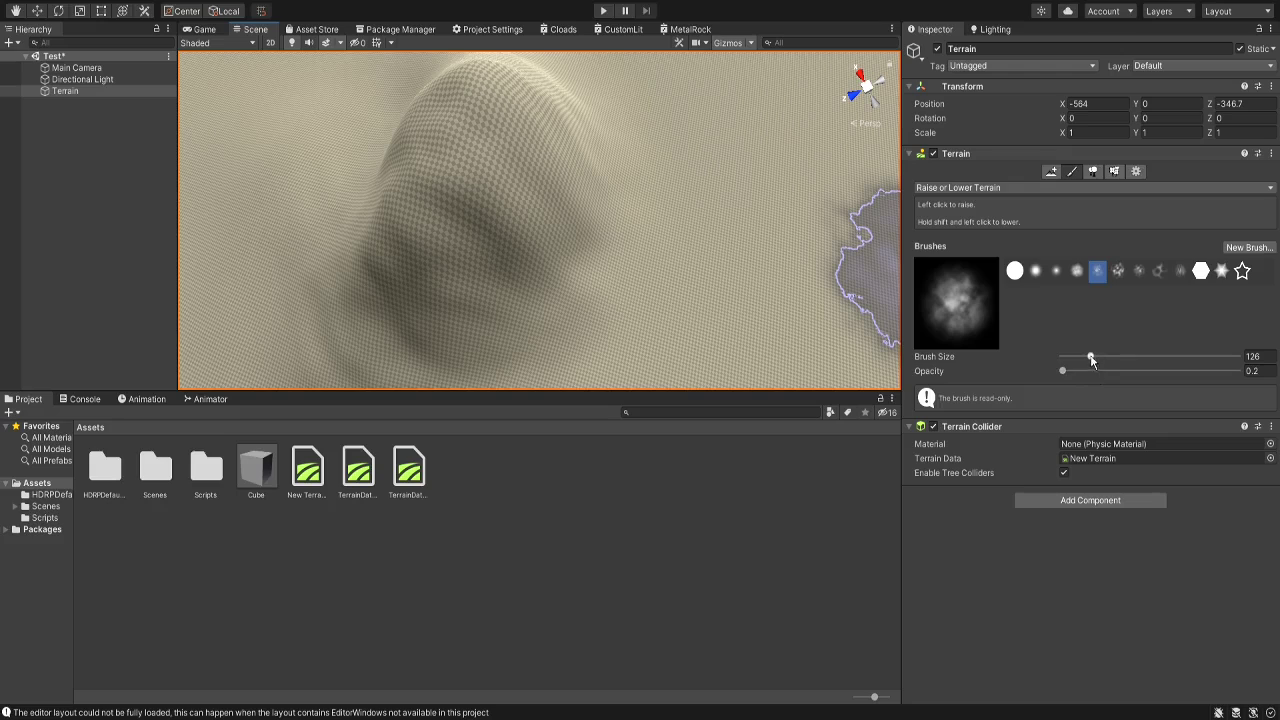
pyautogui.moveTo(1091, 359); pyautogui.dragTo(1088, 360)
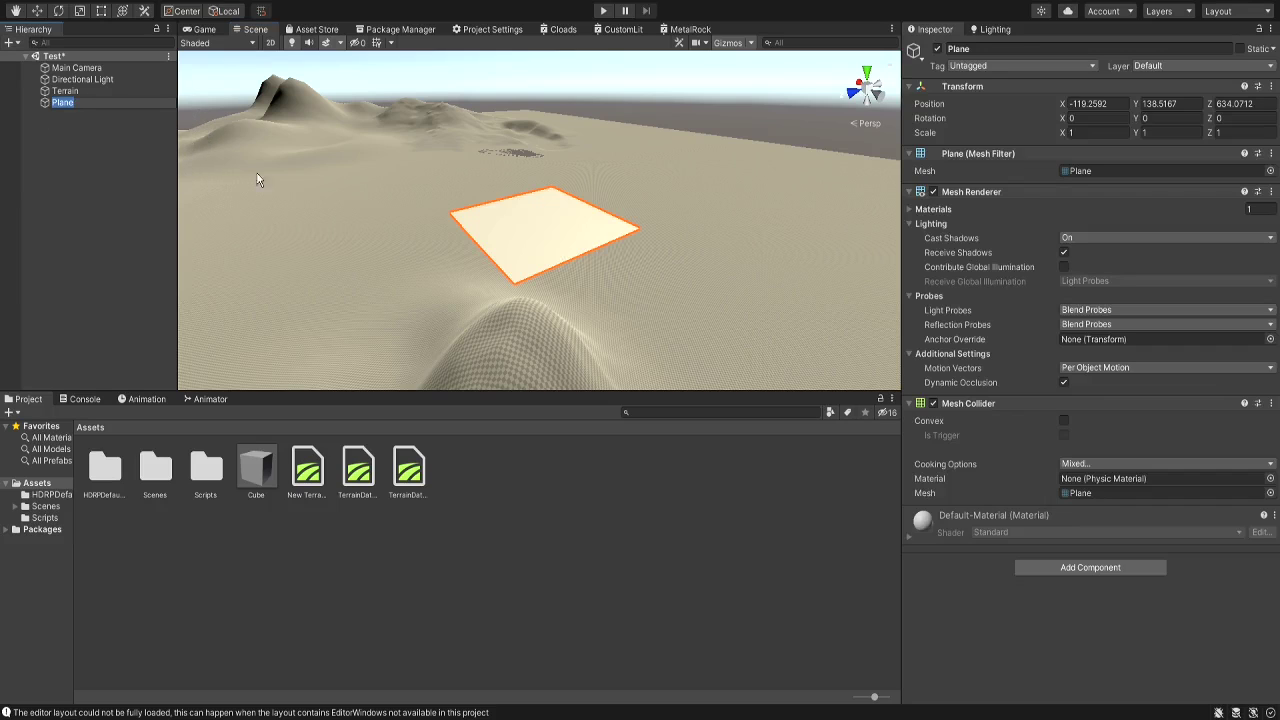
# Step: Lower the plane with the Move tool toward the terrain beside the new hill
pyautogui.moveTo(260, 183); pyautogui.dragTo(220, 110, button='right')
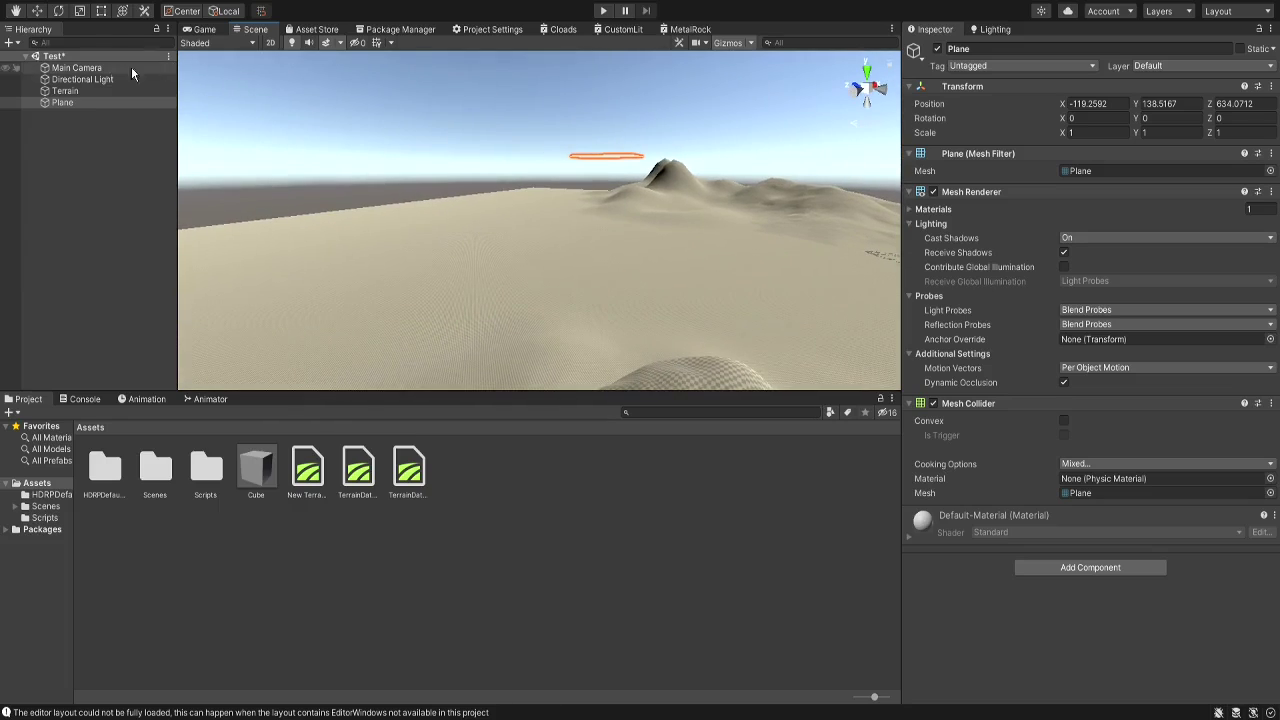
pyautogui.click(38, 12)
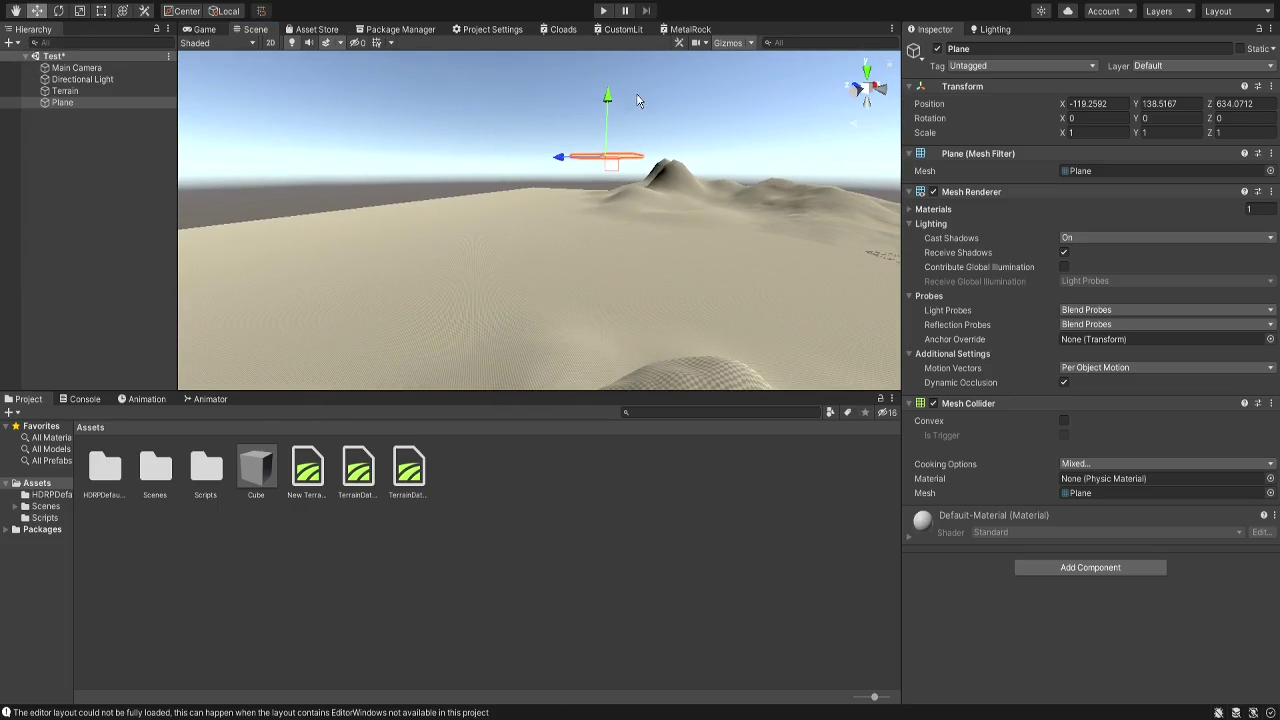
pyautogui.moveTo(606, 103); pyautogui.dragTo(601, 300)
pyautogui.moveTo(586, 155); pyautogui.dragTo(677, 194, button='right')
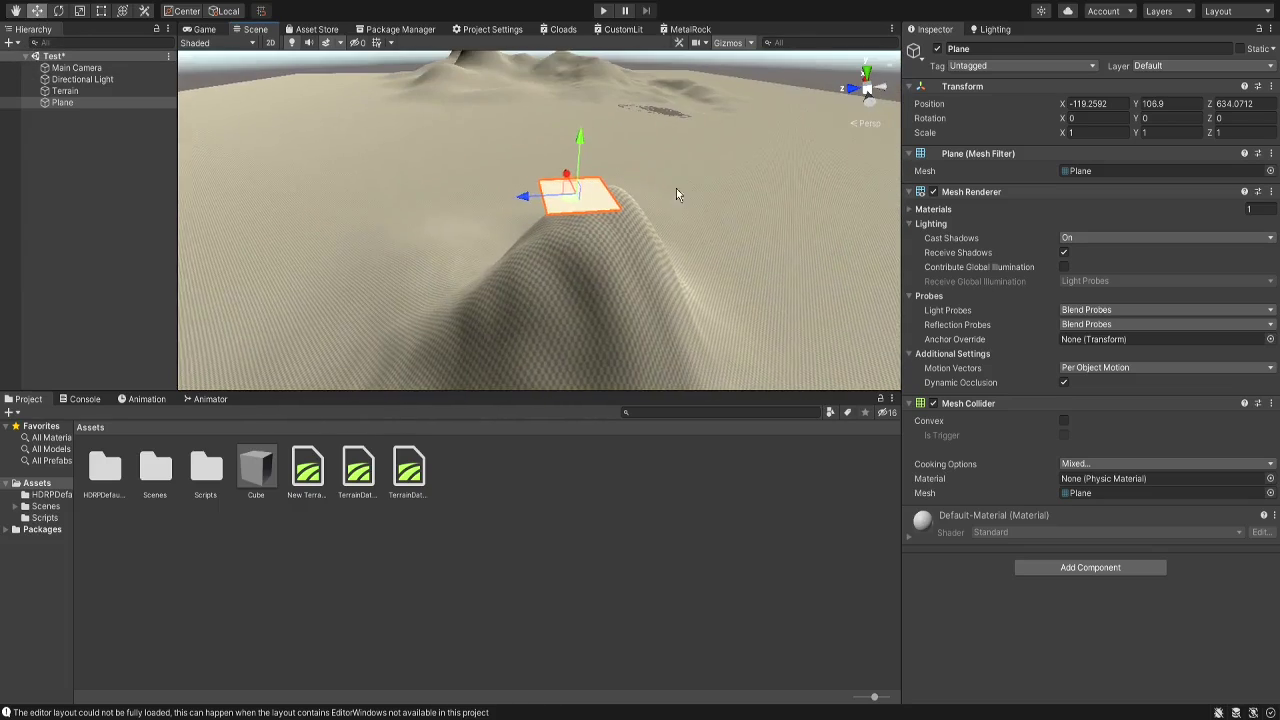
pyautogui.moveTo(572, 150); pyautogui.dragTo(524, 453)
# Step: Reset the plane's position to 0, 0, 0 and set its X and Z scale to 1000
pyautogui.moveTo(560, 230); pyautogui.dragTo(800, 220, button='right')
pyautogui.press('s')
pyautogui.rightClick(1080, 91)
pyautogui.click(1097, 102)
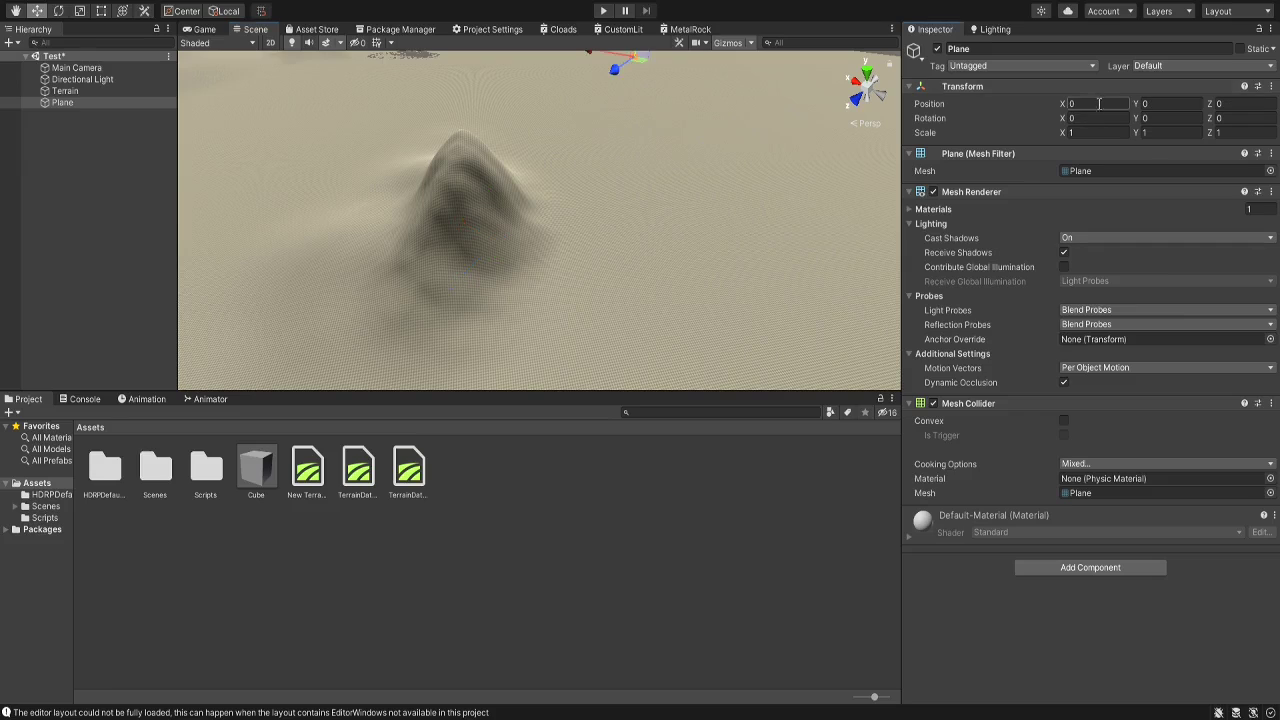
pyautogui.moveTo(634, 209); pyautogui.dragTo(607, 147, button='right')
pyautogui.click(1094, 133)
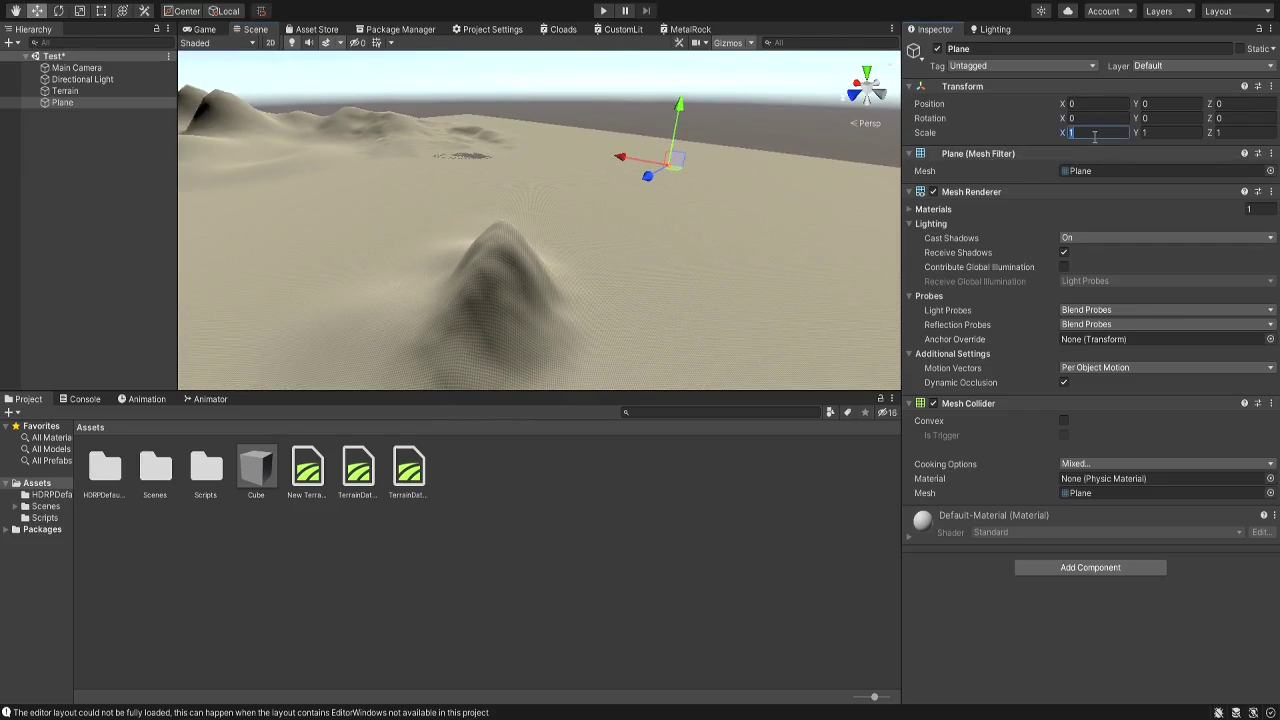
pyautogui.write('1000')
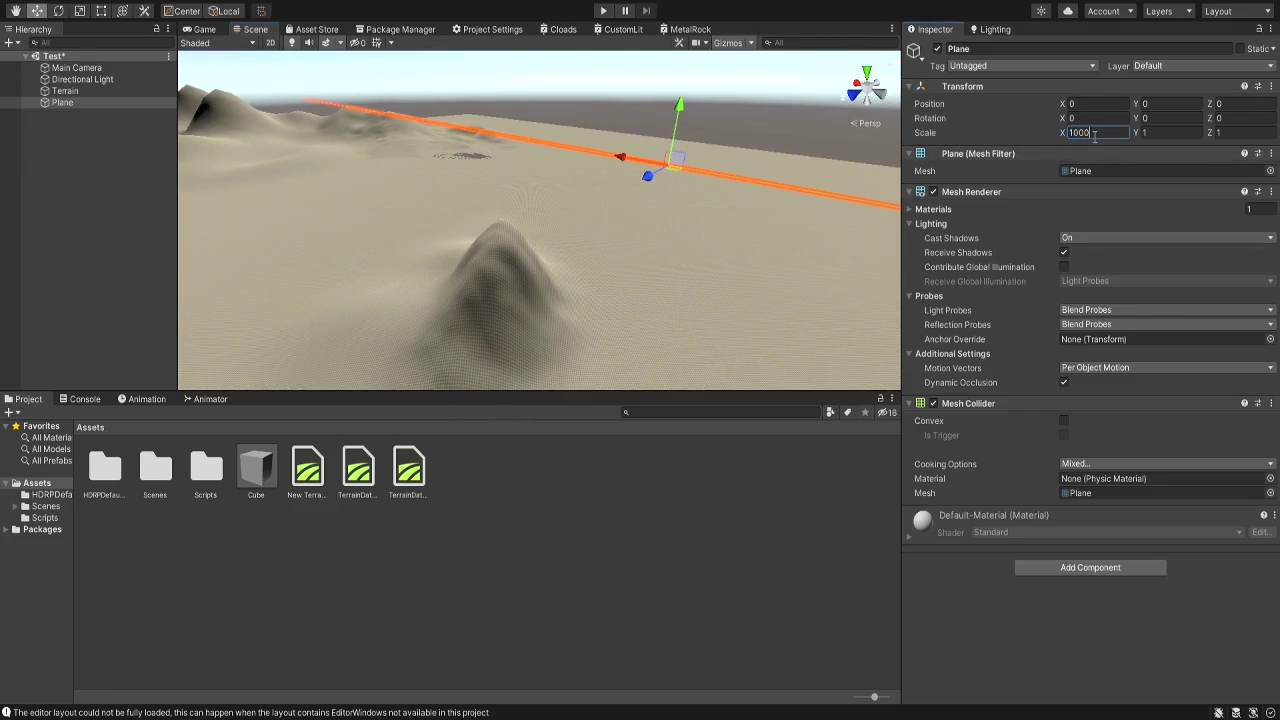
pyautogui.click(1232, 132)
pyautogui.write('1000')
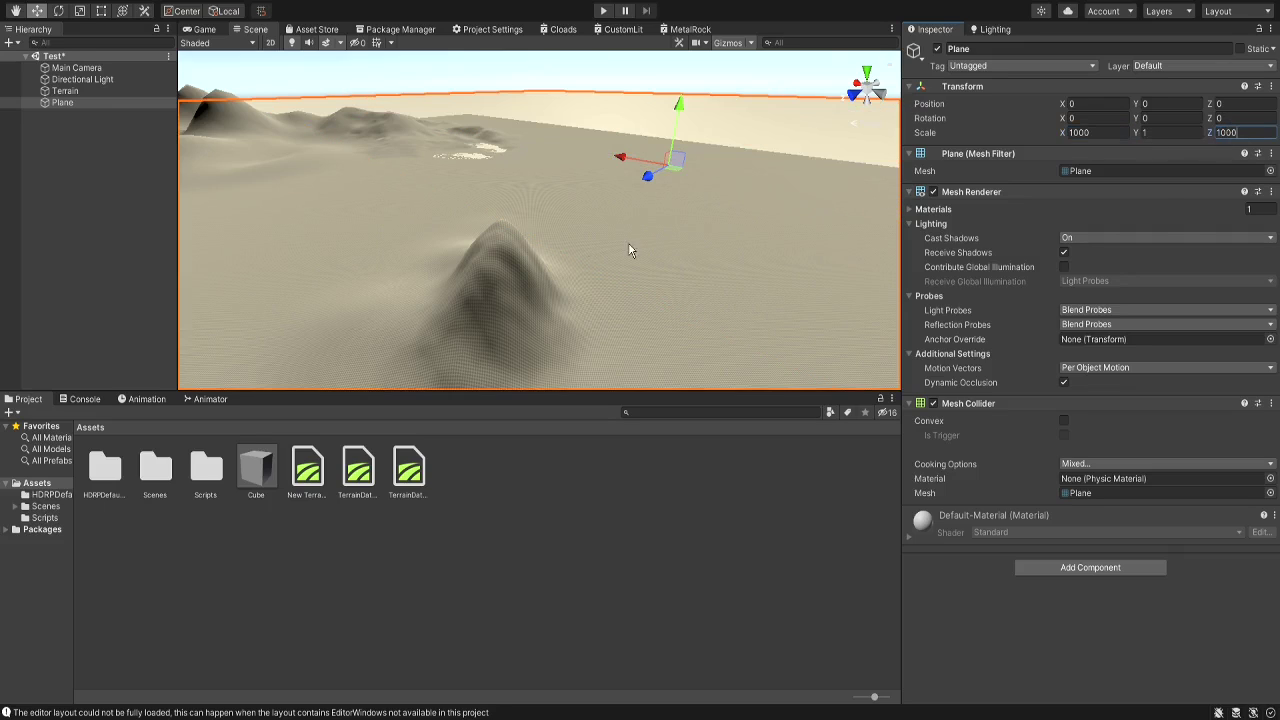
# Step: Raise the large plane to a Y position of 18 as a water level over the terrain
pyautogui.moveTo(629, 250); pyautogui.dragTo(654, 198, button='right')
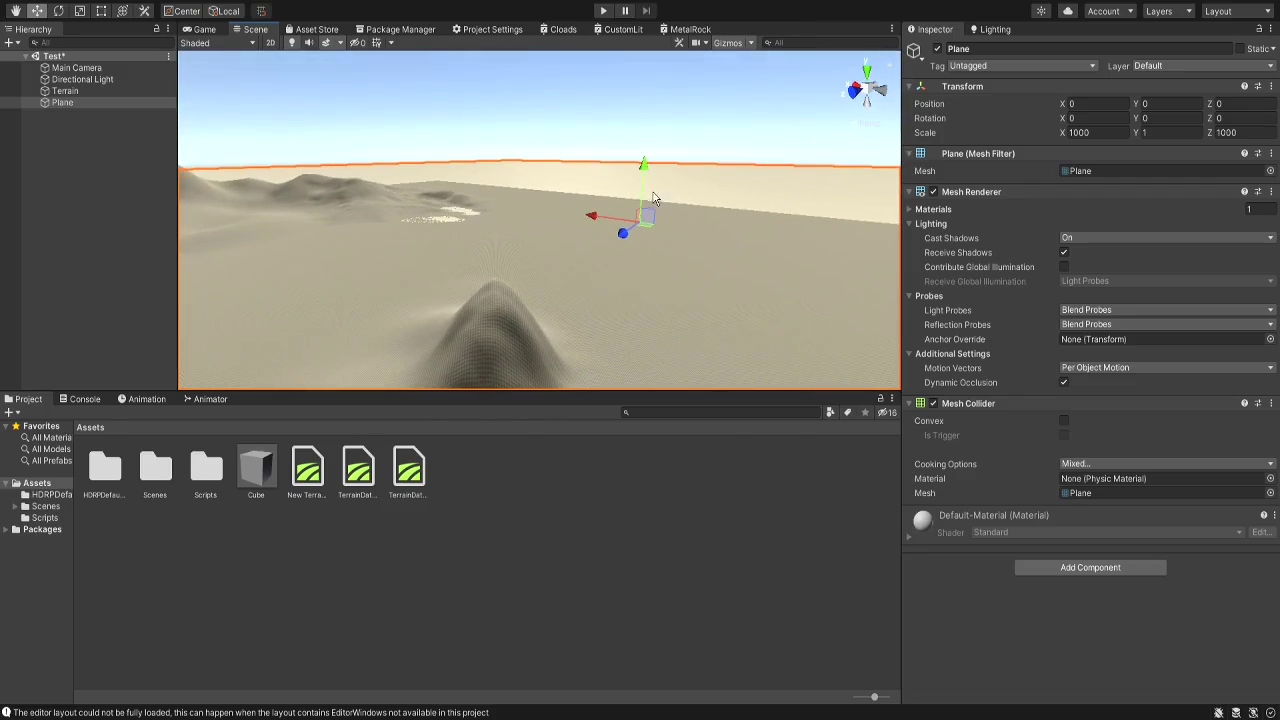
pyautogui.click(582, 506)
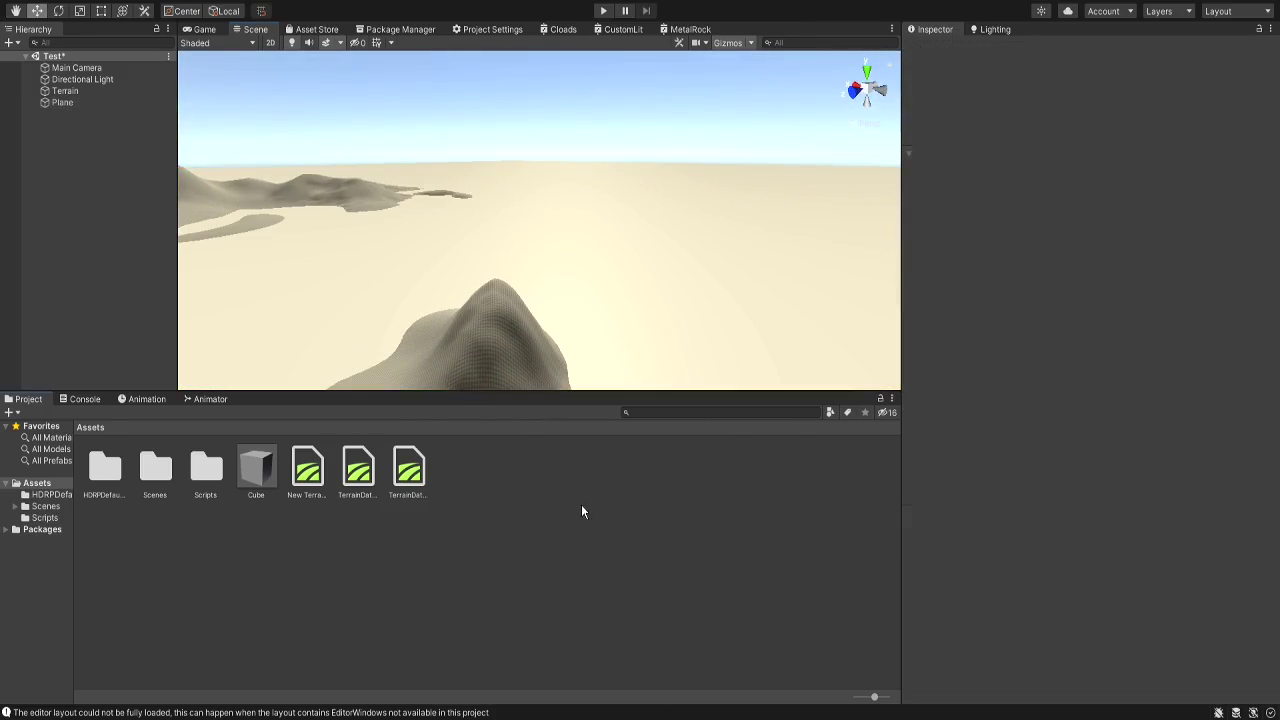
pyautogui.moveTo(500, 300); pyautogui.dragTo(449, 280, button='right')
pyautogui.click(443, 229)
pyautogui.moveTo(443, 229); pyautogui.dragTo(540, 240, button='right')
# Step: Create a new material in the Assets folder and set its albedo colour to bright turquoise
pyautogui.click(38, 484)
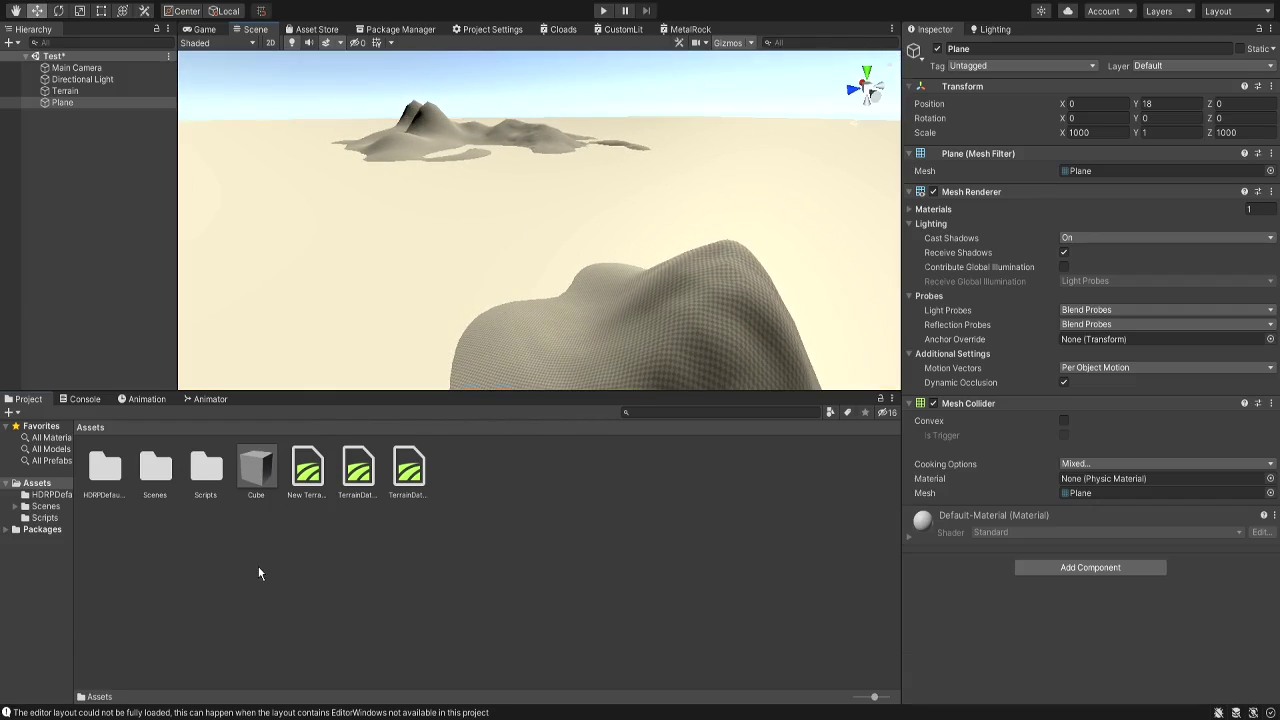
pyautogui.click(526, 375)
pyautogui.press('Return')
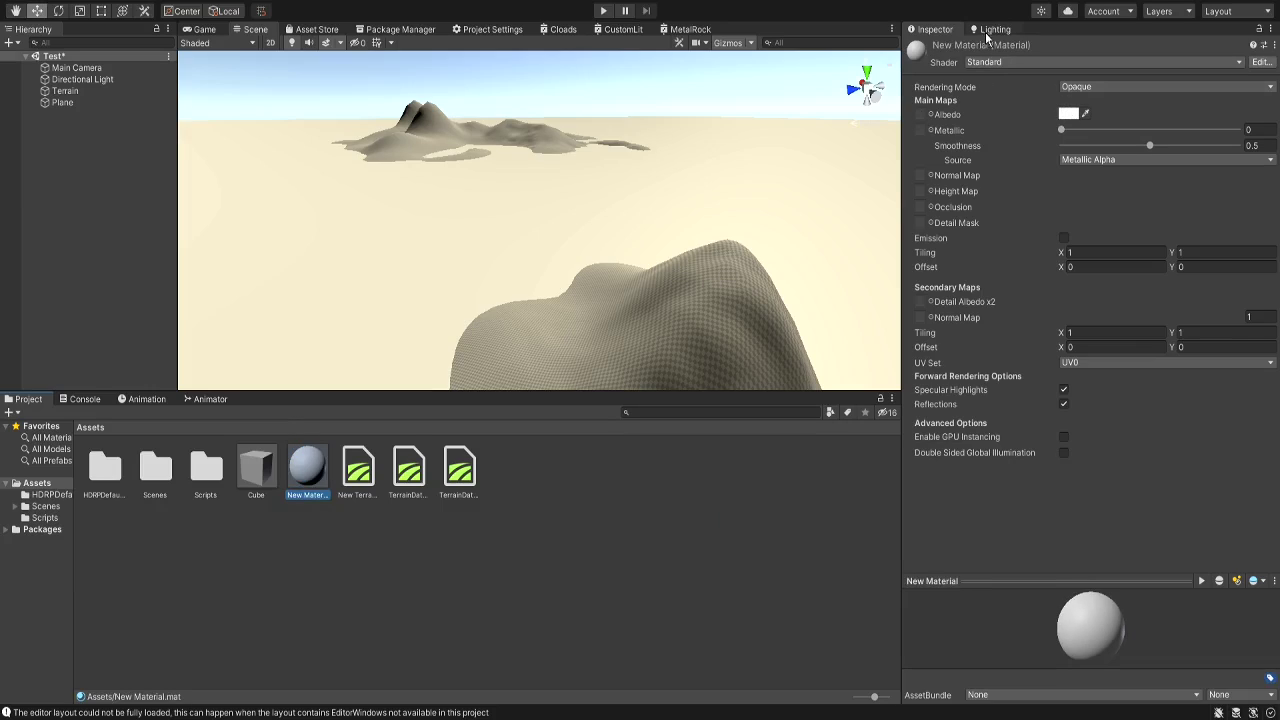
pyautogui.click(1066, 114)
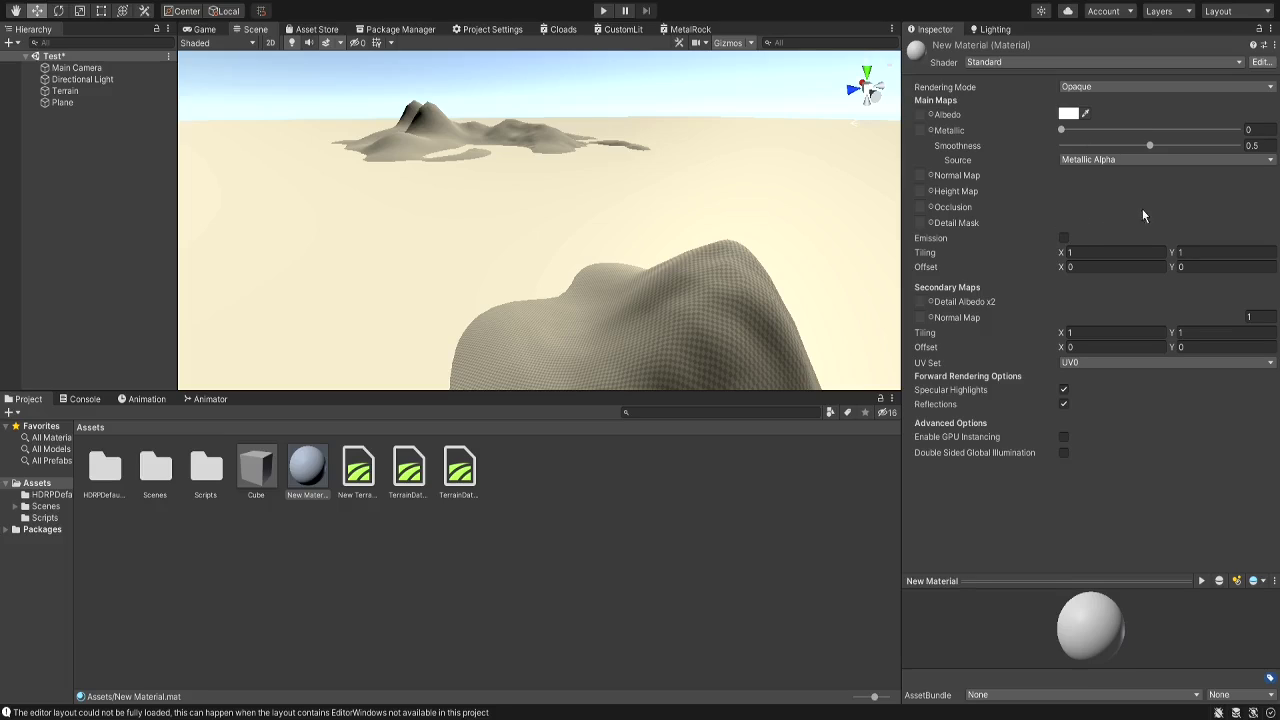
pyautogui.click(1172, 182)
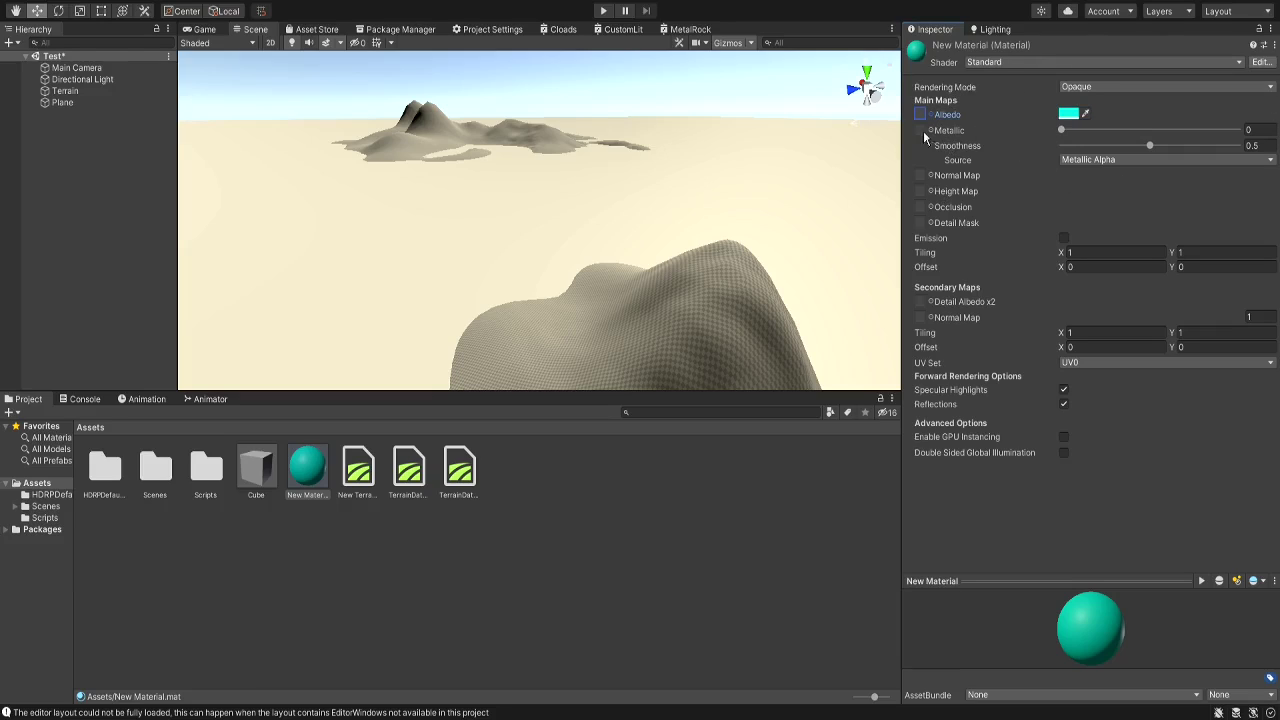
# Step: Set the material's metallic to 0.219, smoothness to 0.74 and rendering mode to Transparent, trying its emission option on and off
pyautogui.moveTo(1063, 131); pyautogui.dragTo(1188, 158)
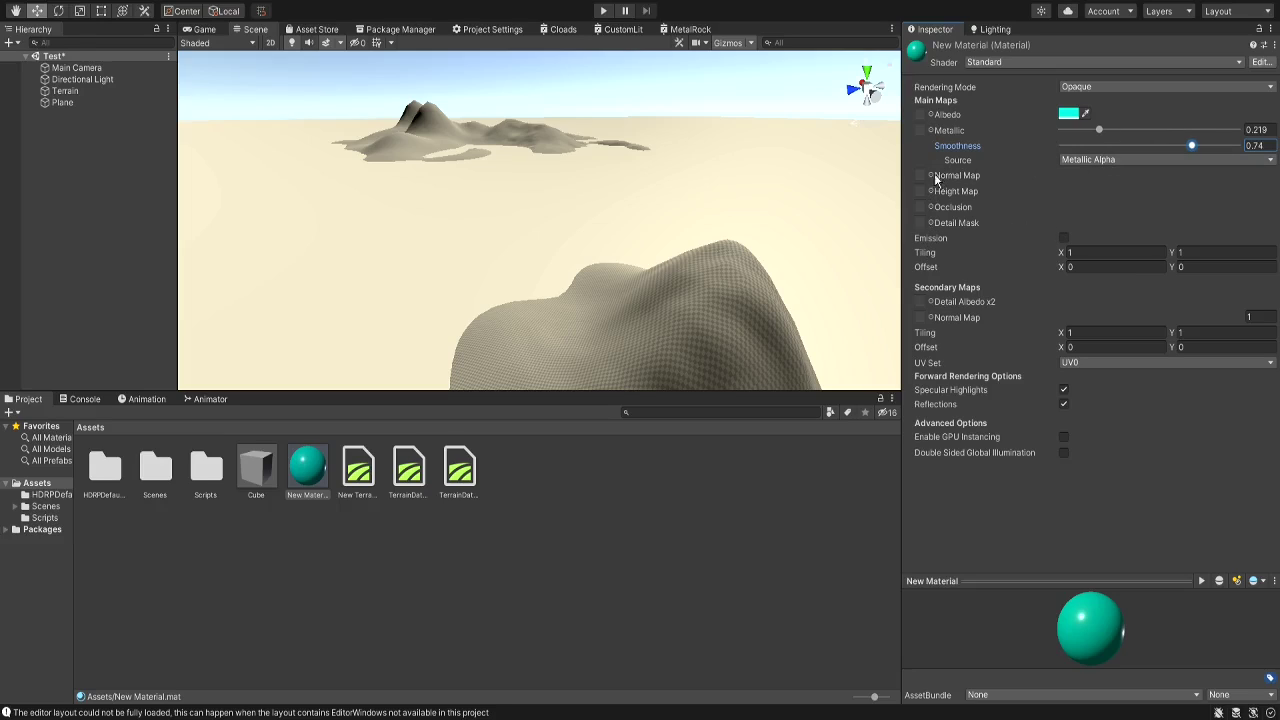
pyautogui.click(1064, 238)
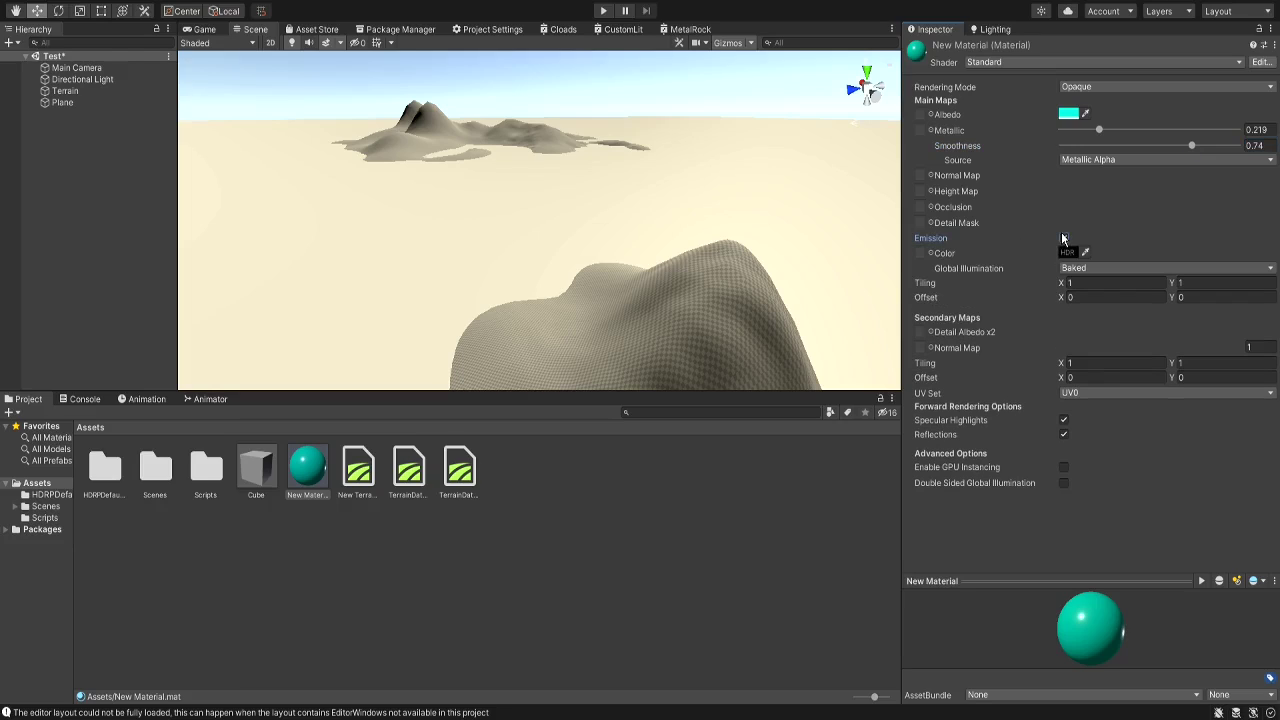
pyautogui.click(1066, 240)
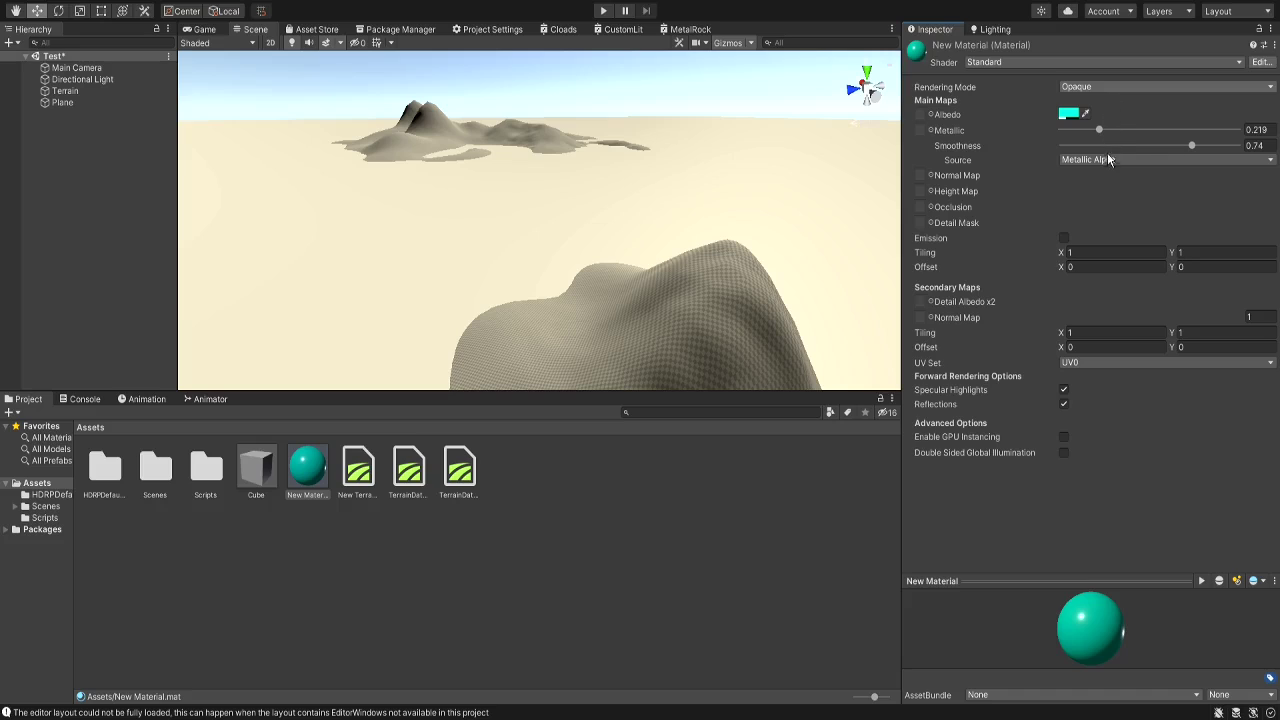
pyautogui.moveTo(735, 186); pyautogui.dragTo(586, 224, button='right')
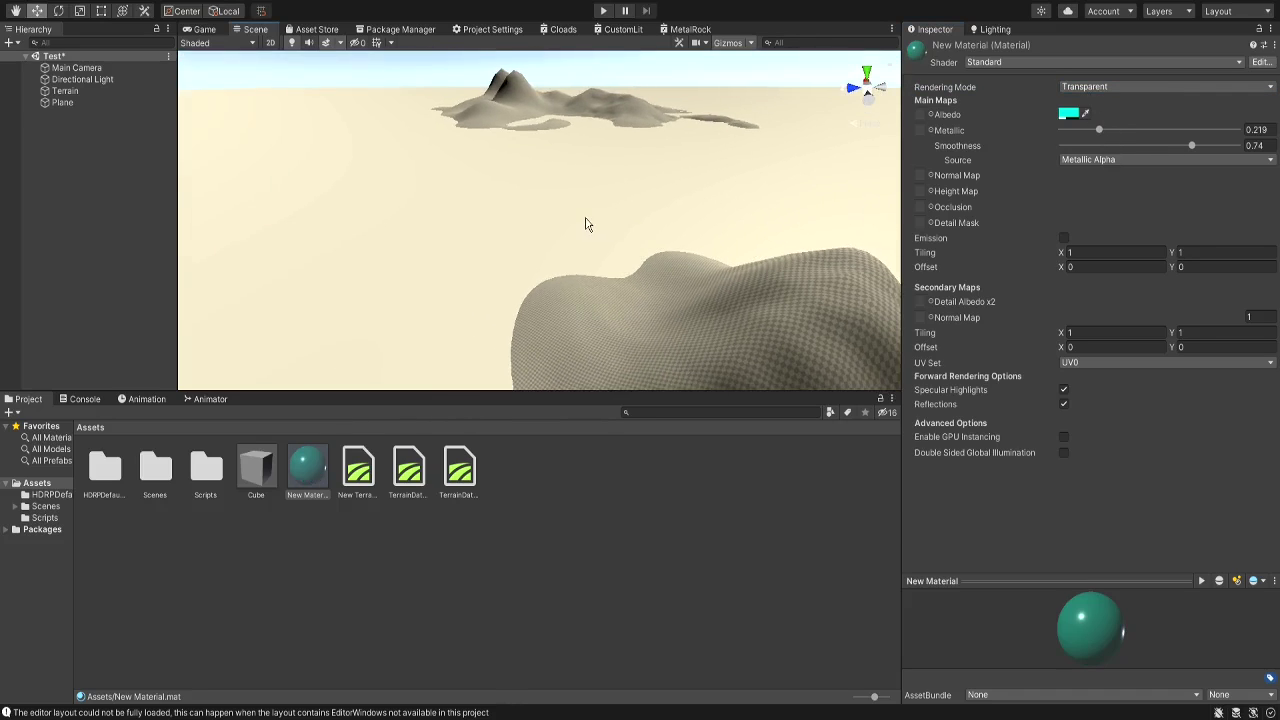
# Step: Apply the transparent turquoise material to the plane
pyautogui.click(586, 224)
pyautogui.moveTo(307, 466); pyautogui.dragTo(345, 335)
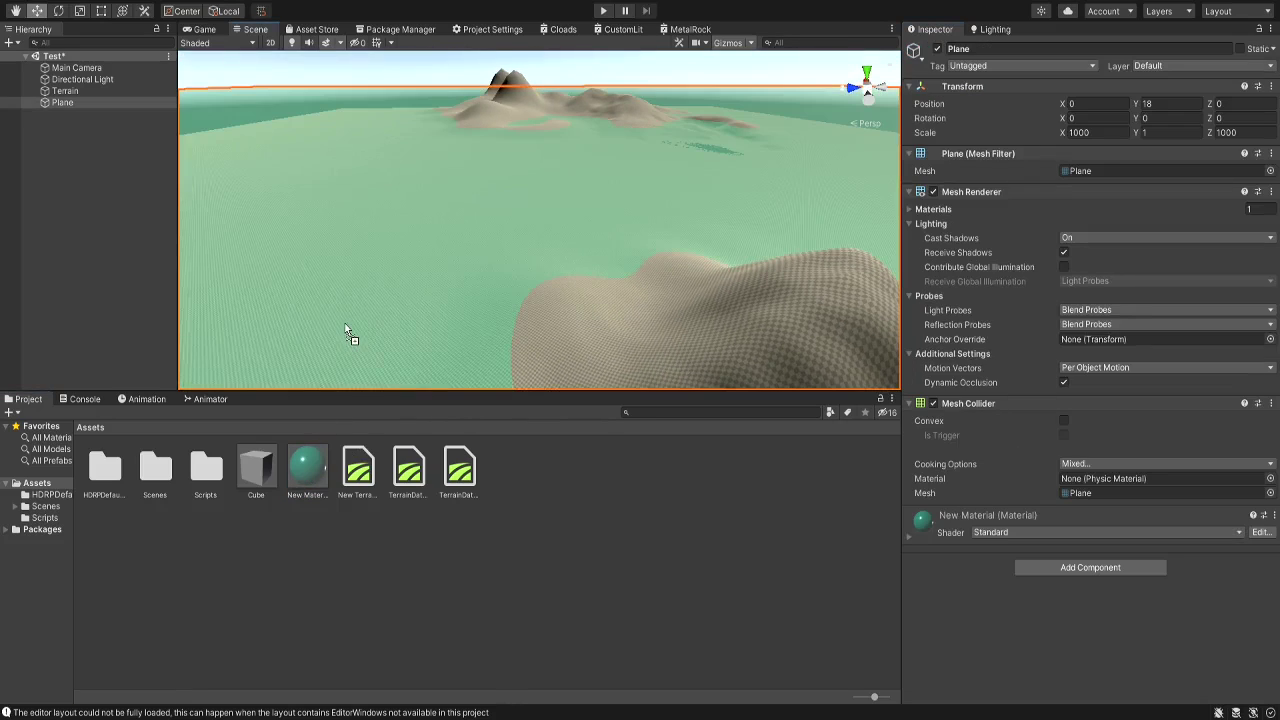
pyautogui.click(561, 294)
# Step: Change the plane material's albedo to a paler, muted teal and view the terrain from above
pyautogui.moveTo(561, 294); pyautogui.dragTo(548, 220, button='right')
pyautogui.click(307, 466)
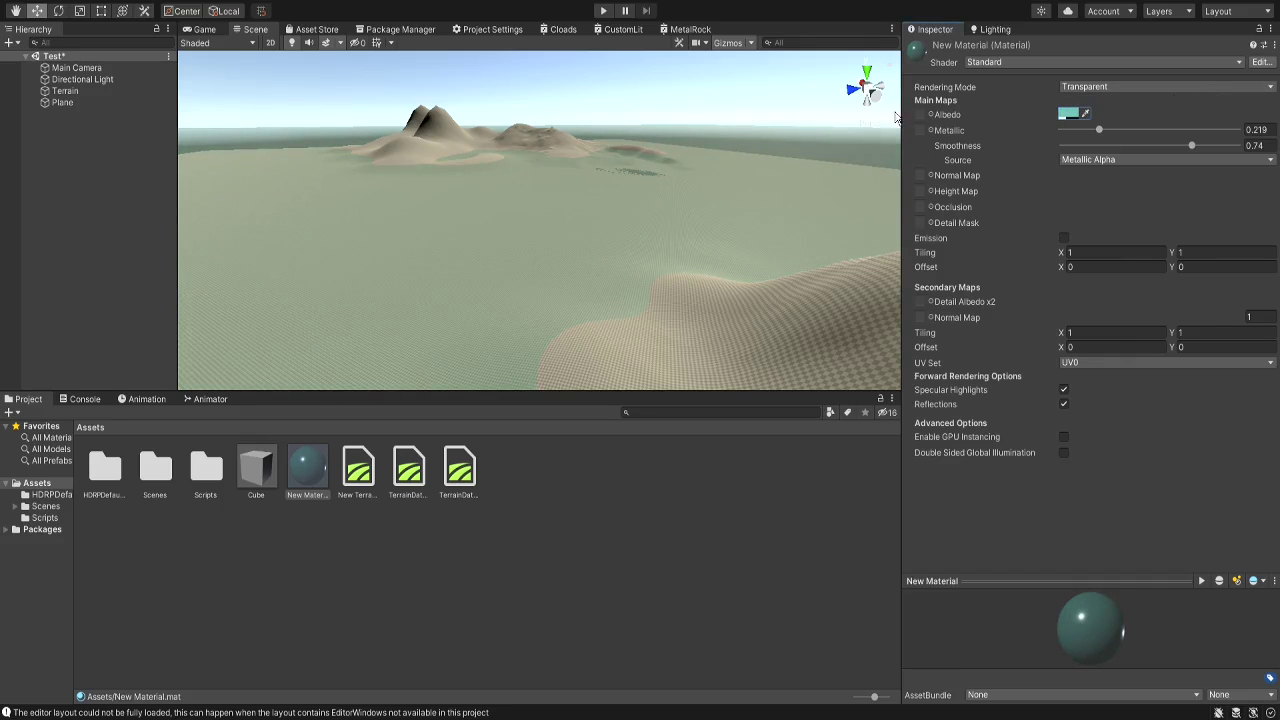
pyautogui.moveTo(500, 200); pyautogui.dragTo(415, 249, button='right')
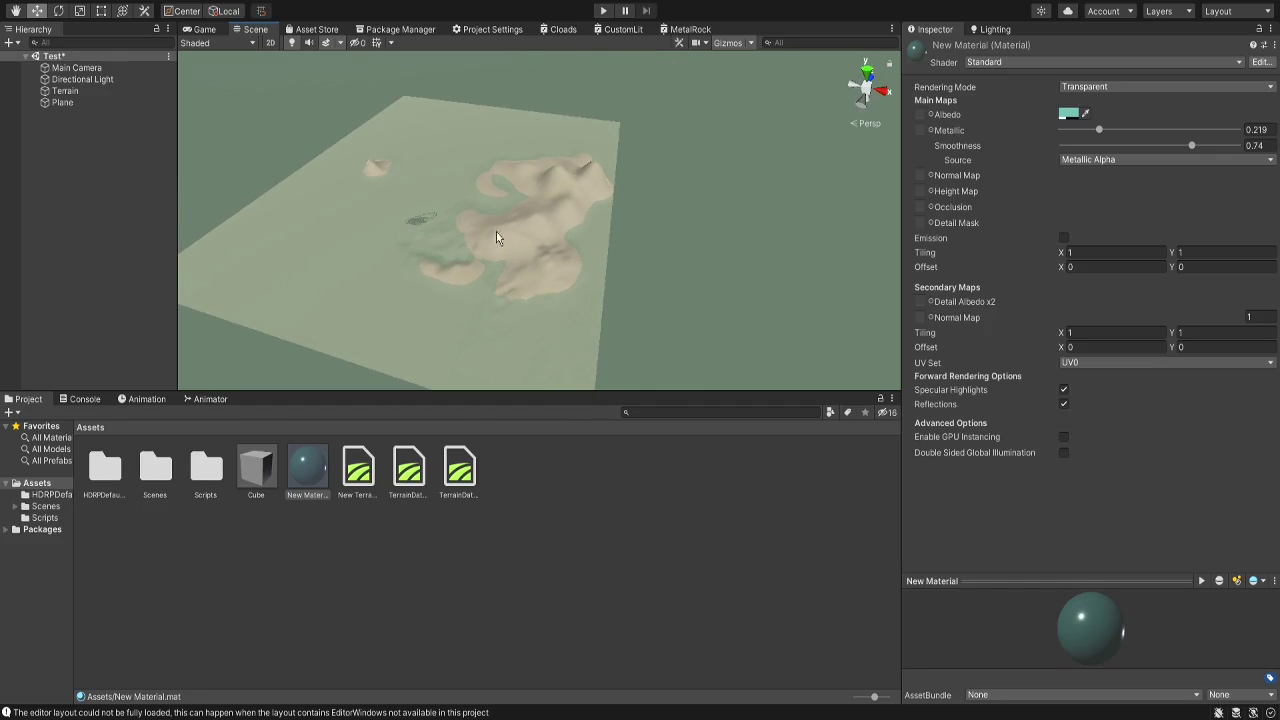